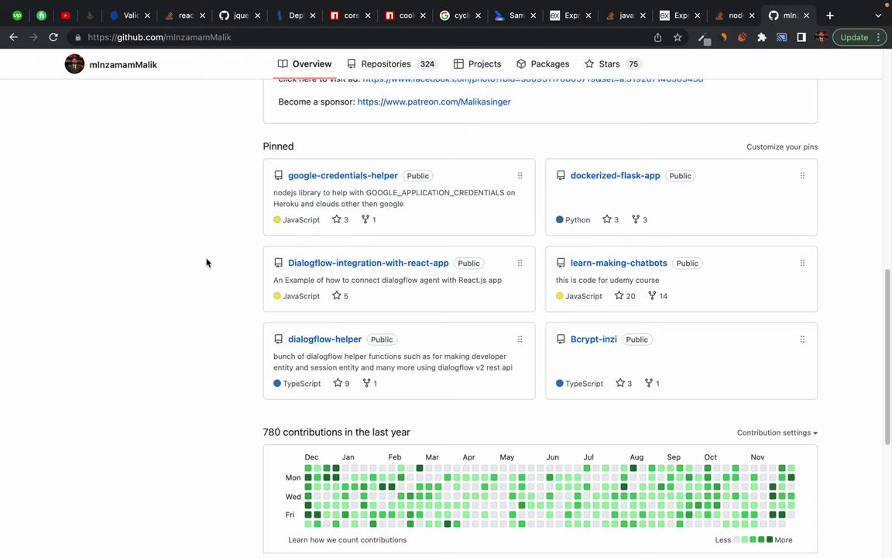
Step: Return to the start of the GitHub profile page and open youtube.com in a new tab
scroll(189, 177, "up", 10)
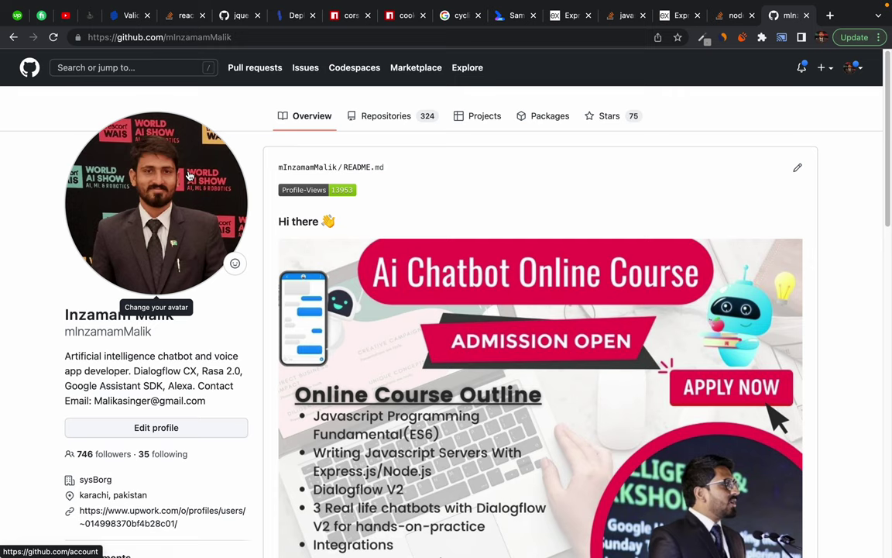
mouse_move(787, 4)
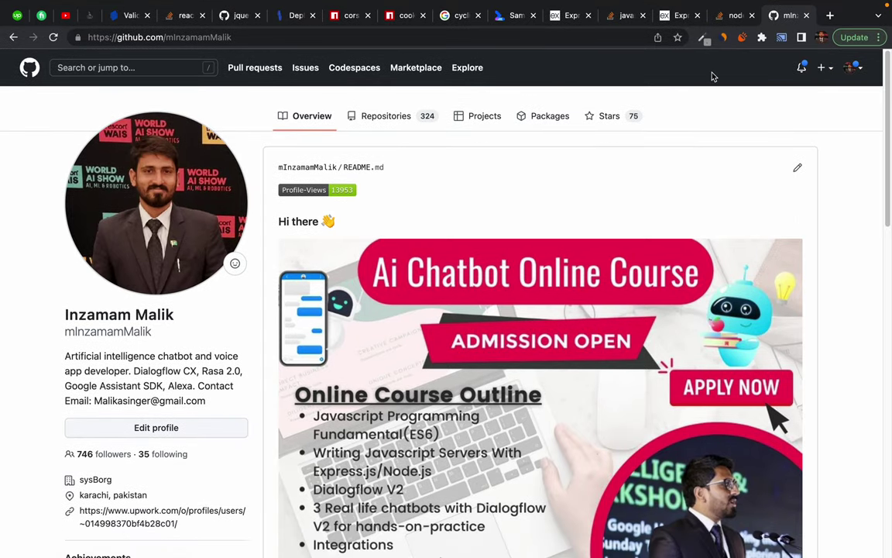
left_click(829, 16)
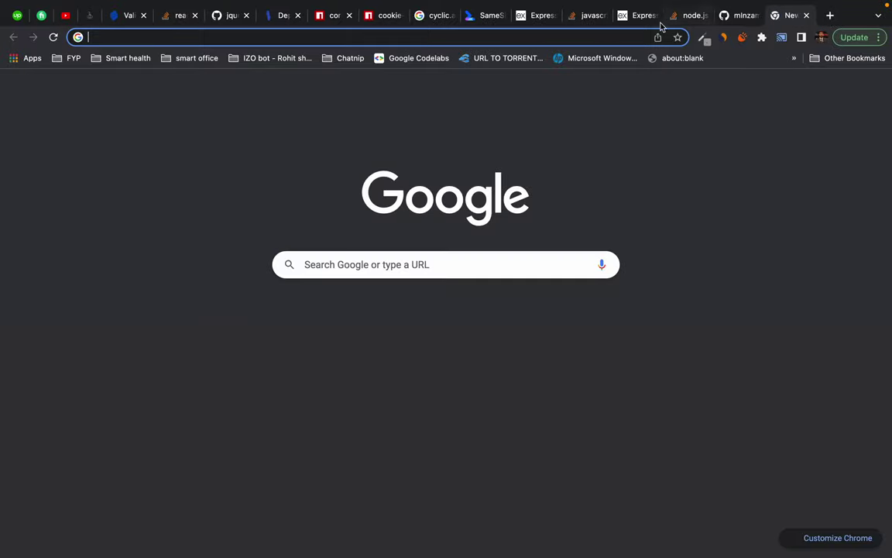
left_click(618, 36)
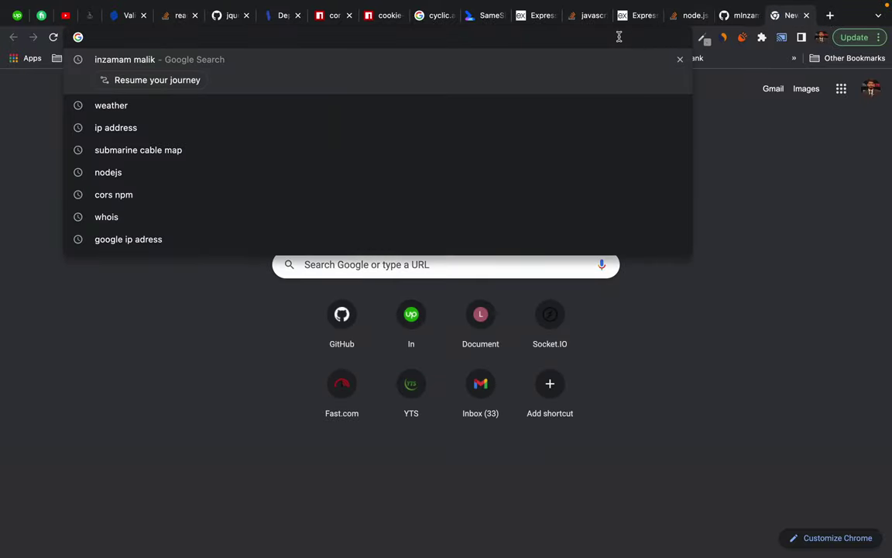
type("you")
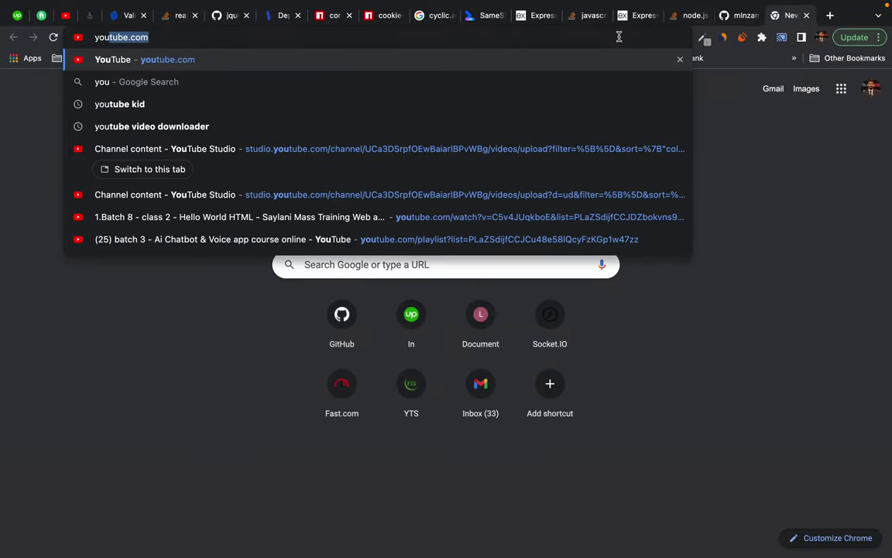
type("tube.com")
key("Return")
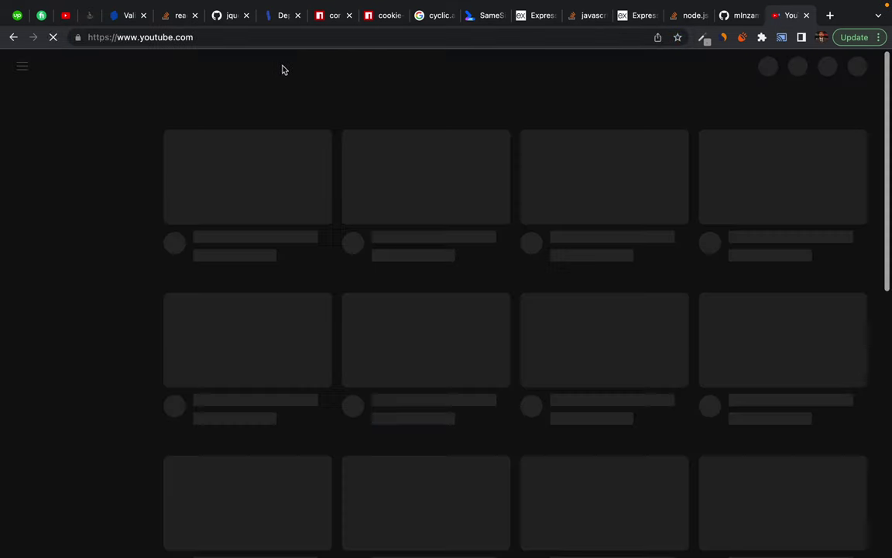
Step: Search YouTube for the GitHub profile owner's full name and look over the matching channel and its latest videos
left_click(308, 41)
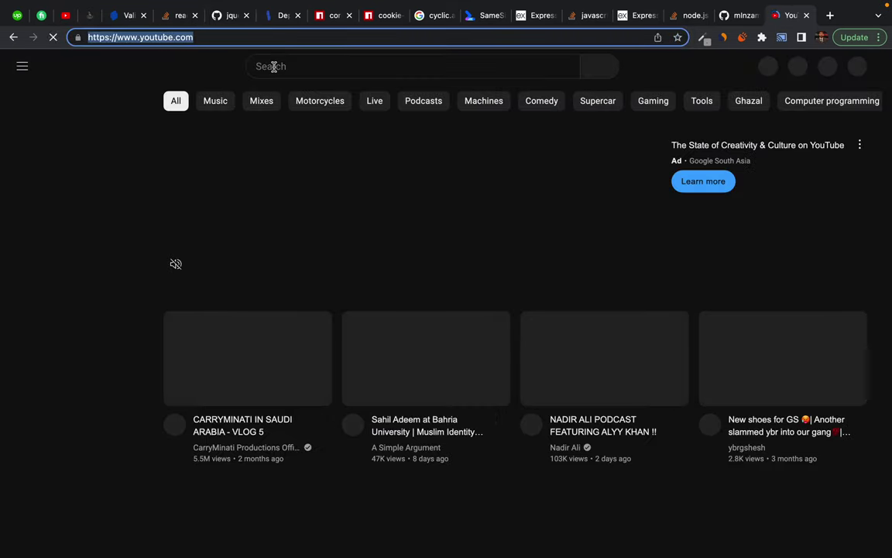
left_click(273, 66)
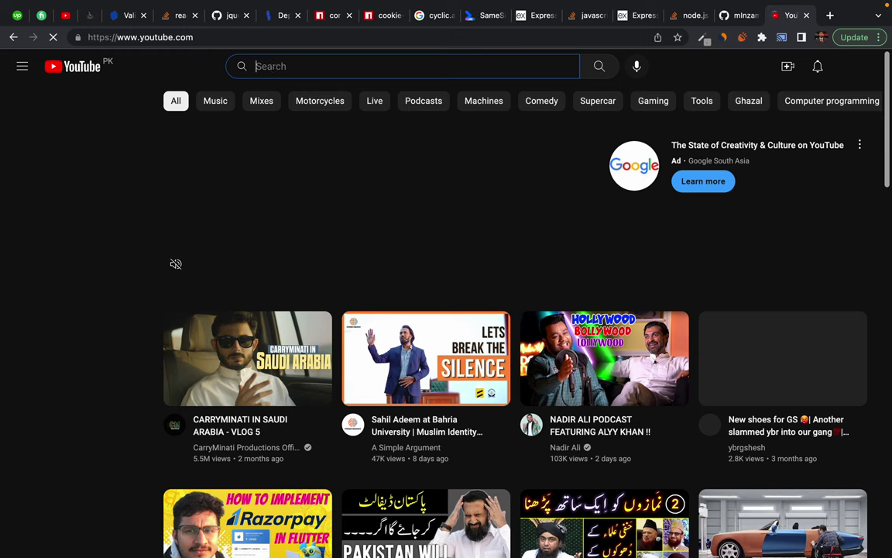
type("inzamam malik")
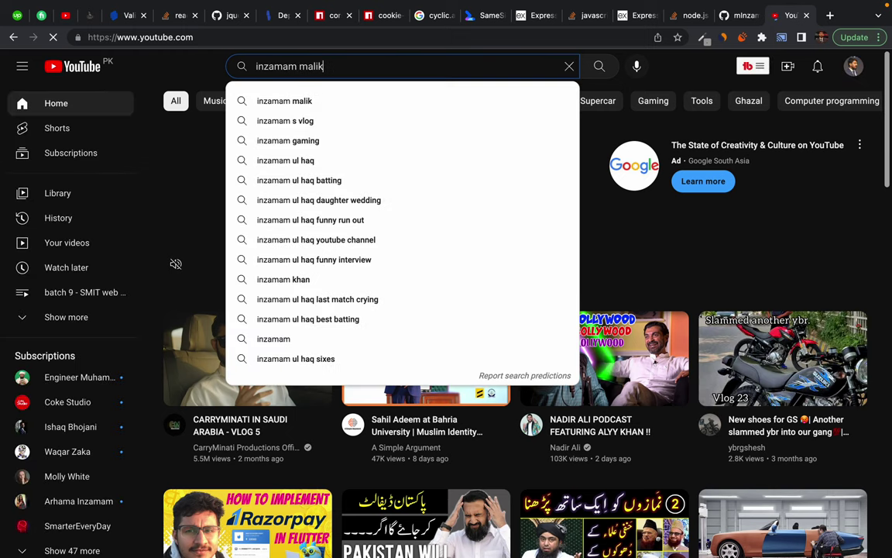
key("Return")
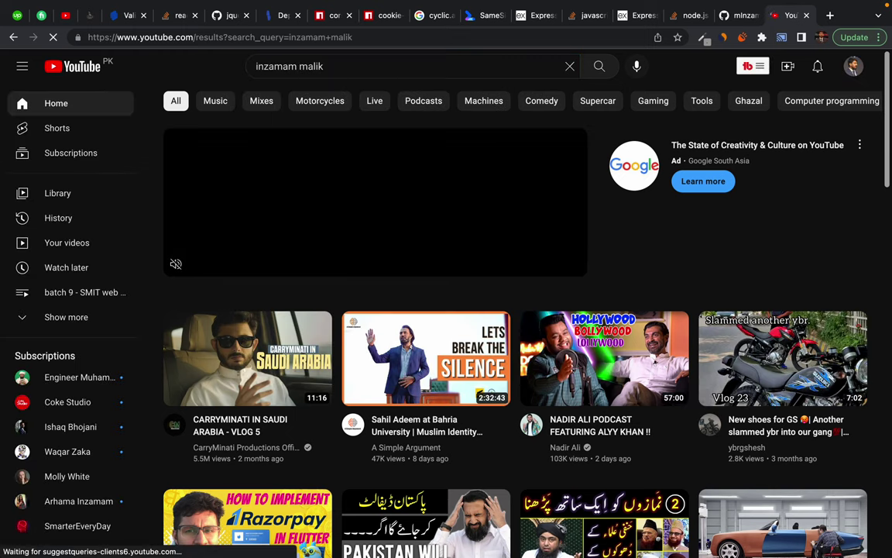
left_click(330, 66)
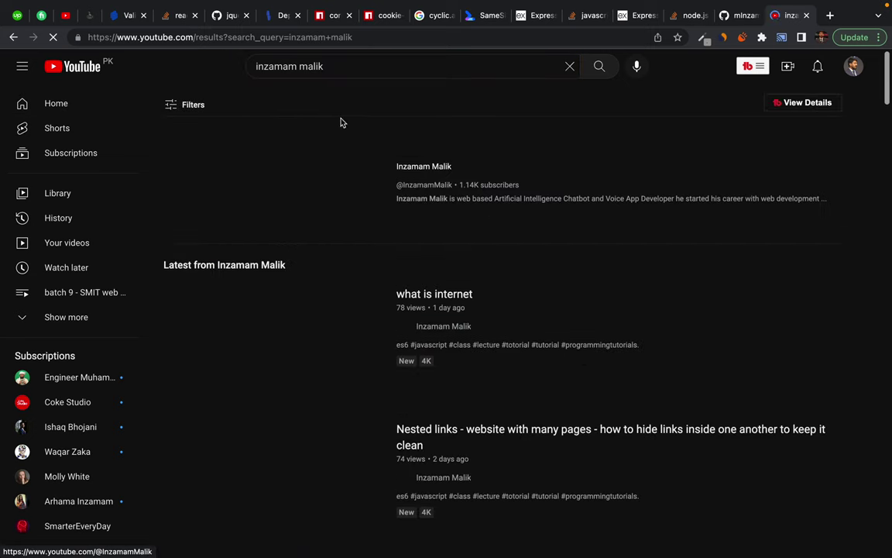
mouse_move(533, 4)
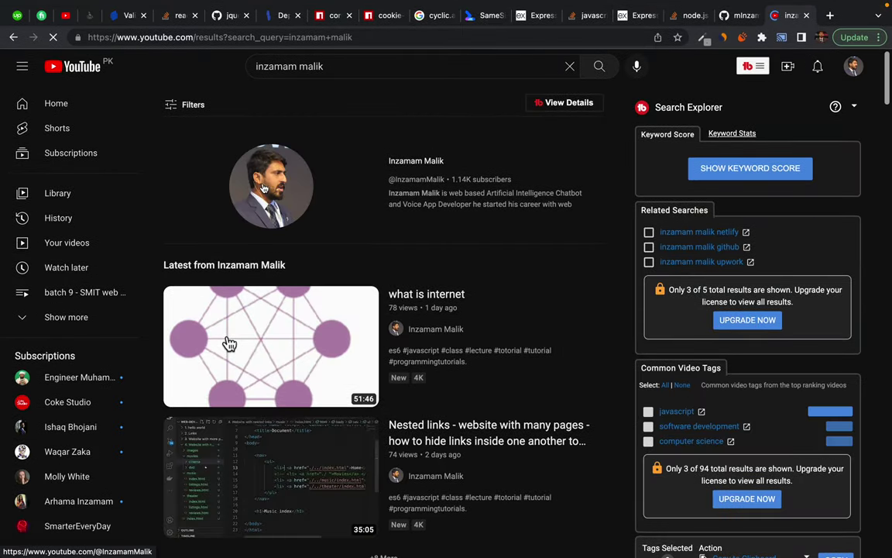
scroll(263, 185, "down", 10)
scroll(262, 185, "up", 10)
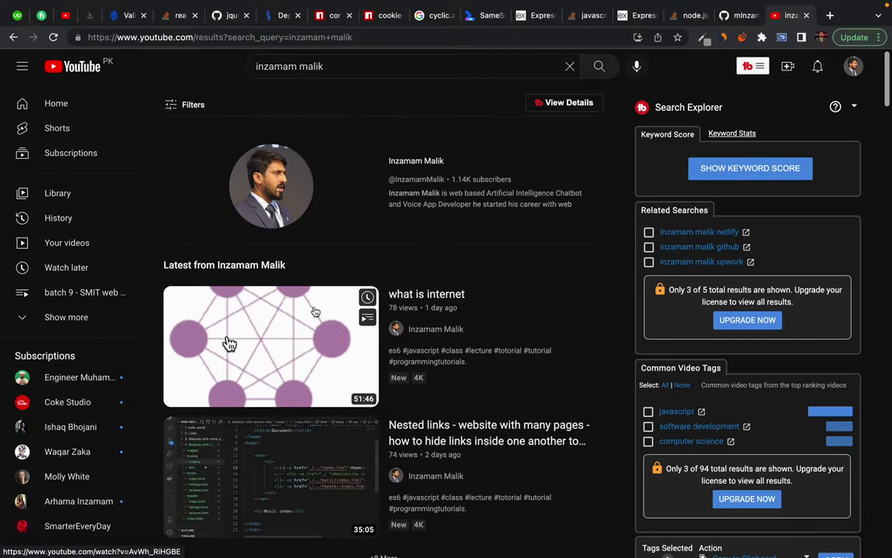
mouse_move(229, 343)
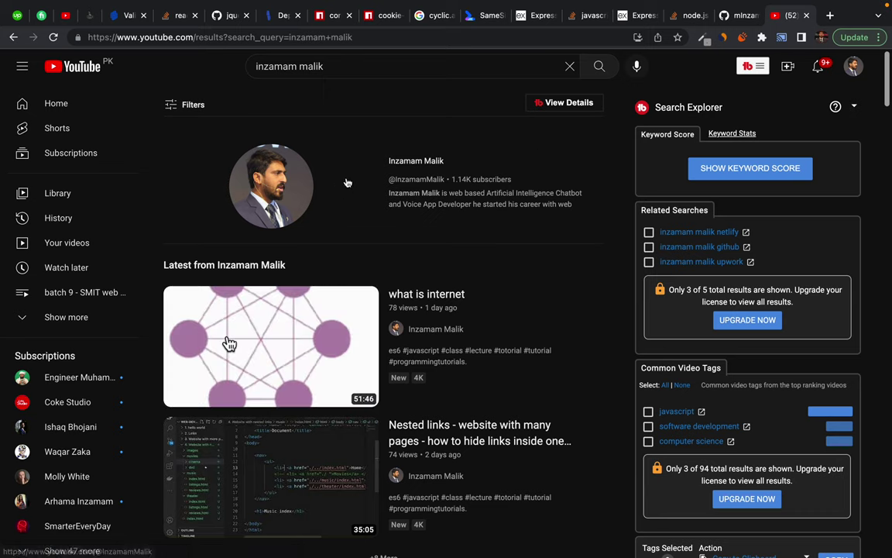
Step: Open a blank tab, close the YouTube results tab and return to the GitHub profile
left_click(829, 16)
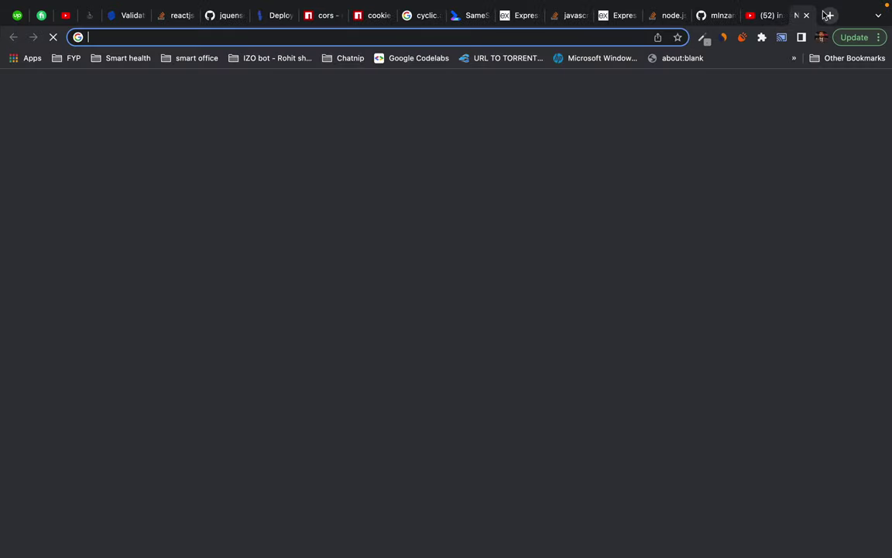
left_click(761, 16)
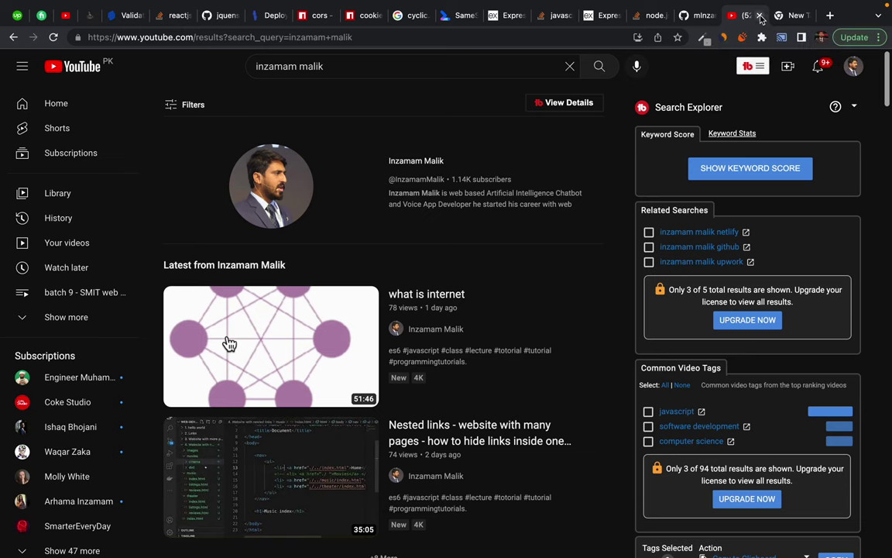
left_click(760, 16)
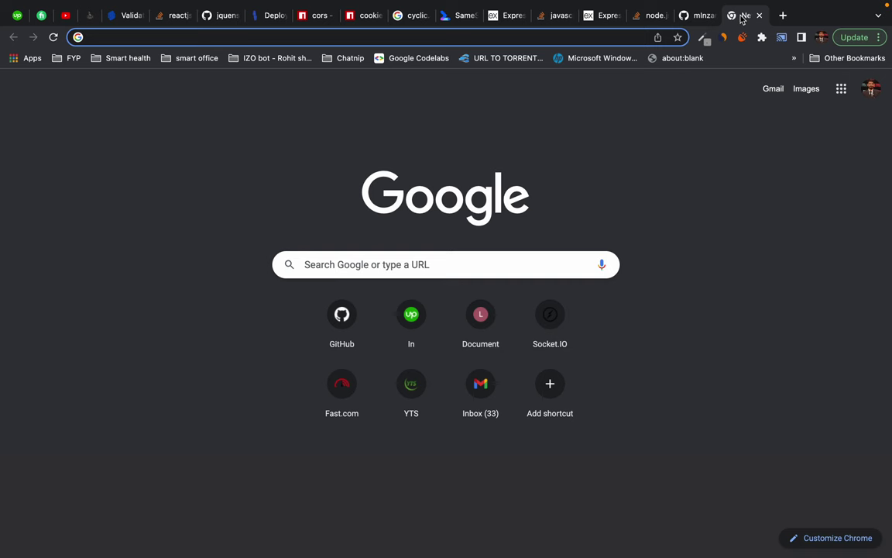
left_click(736, 15)
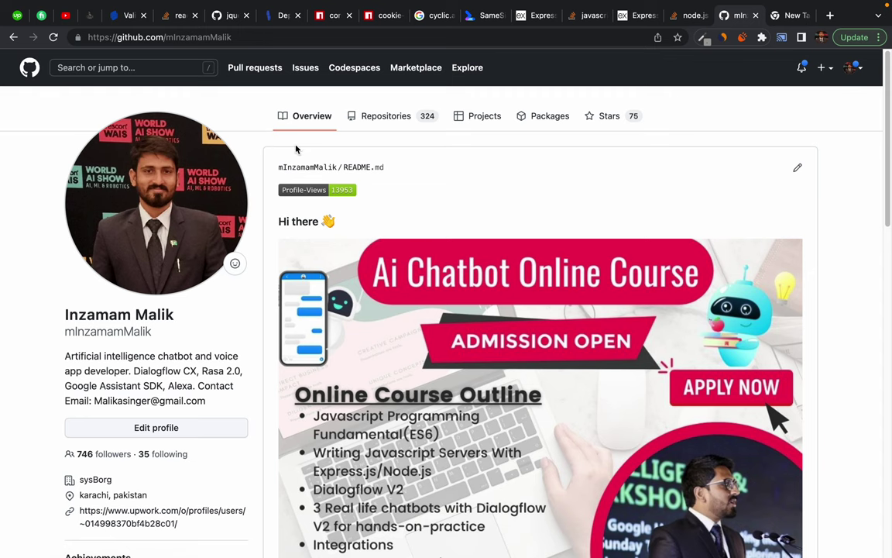
Step: Look at the GitHub account menu's link to the user's own repositories, leaving the menu without choosing anything
left_click_drag(233, 93, 820, 142)
left_click(770, 118)
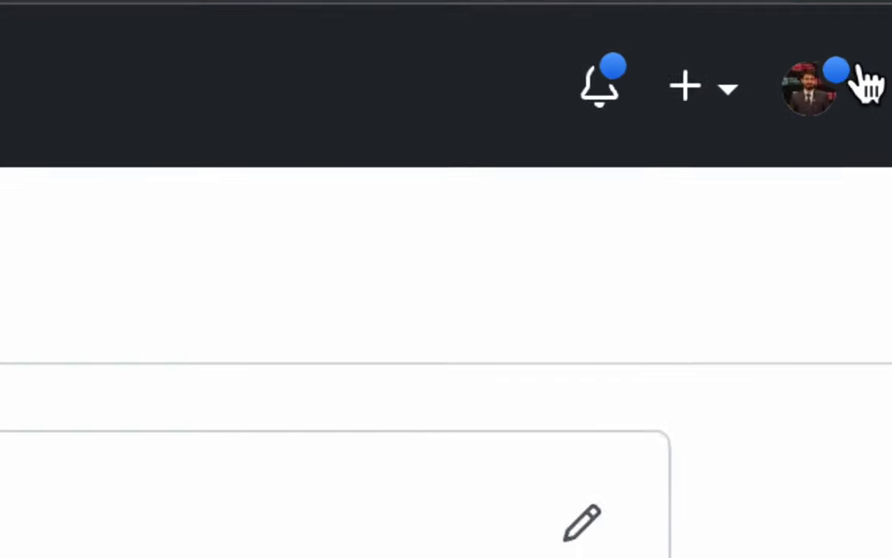
left_click(861, 70)
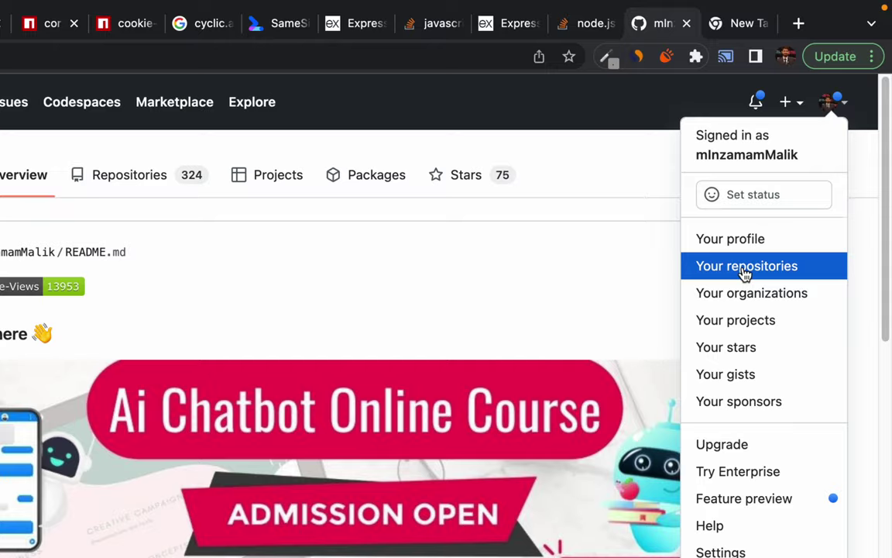
left_click(527, 164)
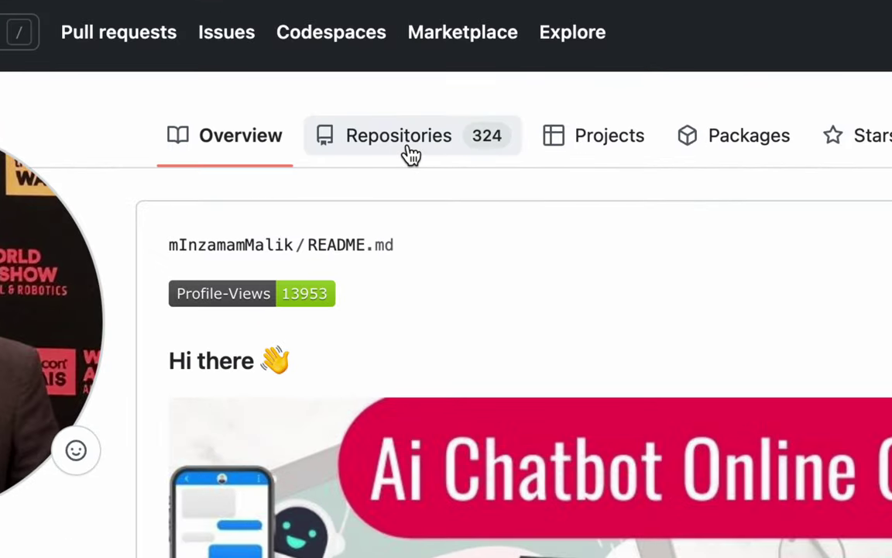
Step: Try to open the profile's Repositories page in the current tab
right_click(383, 123)
left_click(395, 144)
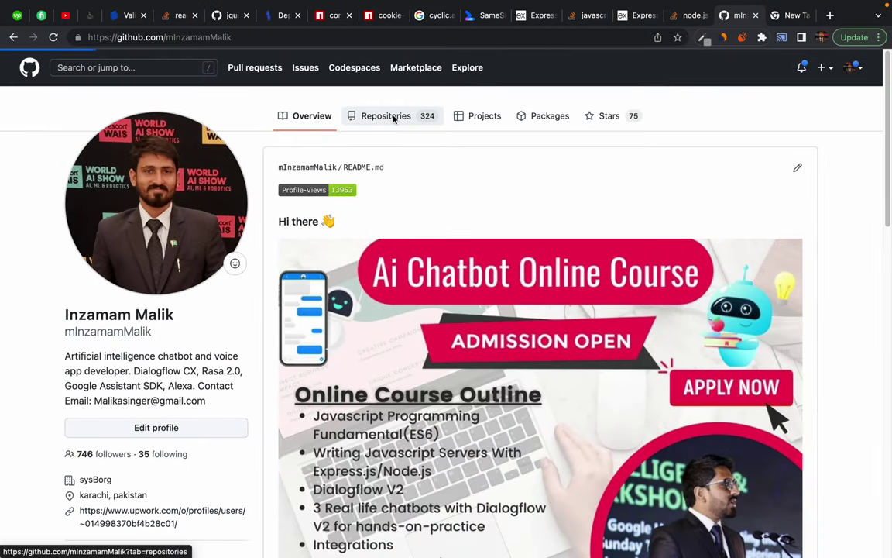
left_click(426, 135)
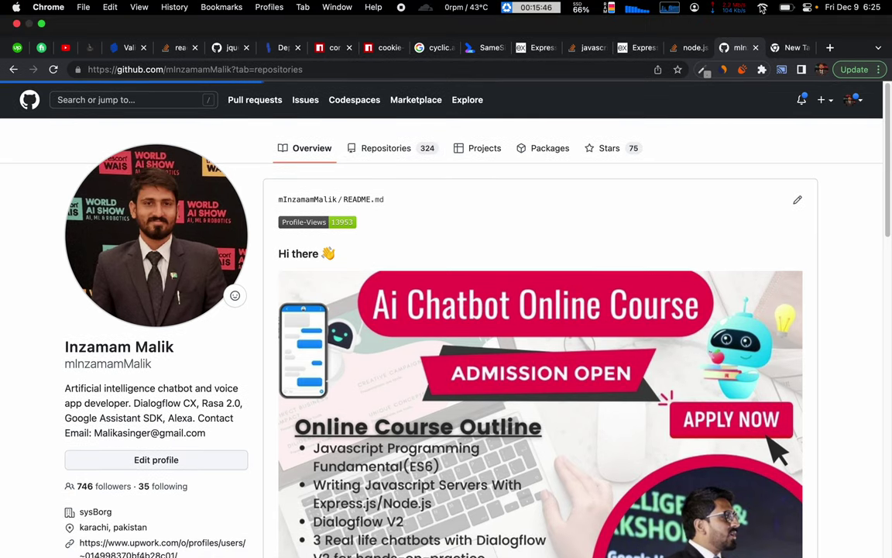
Step: Switch the computer's Wi-Fi connection to the phone12 personal hotspot
left_click(763, 7)
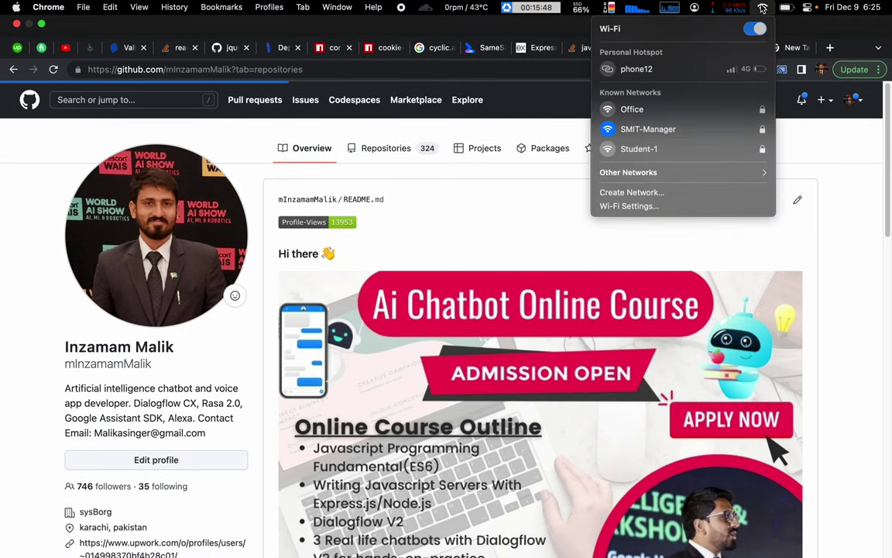
left_click(648, 72)
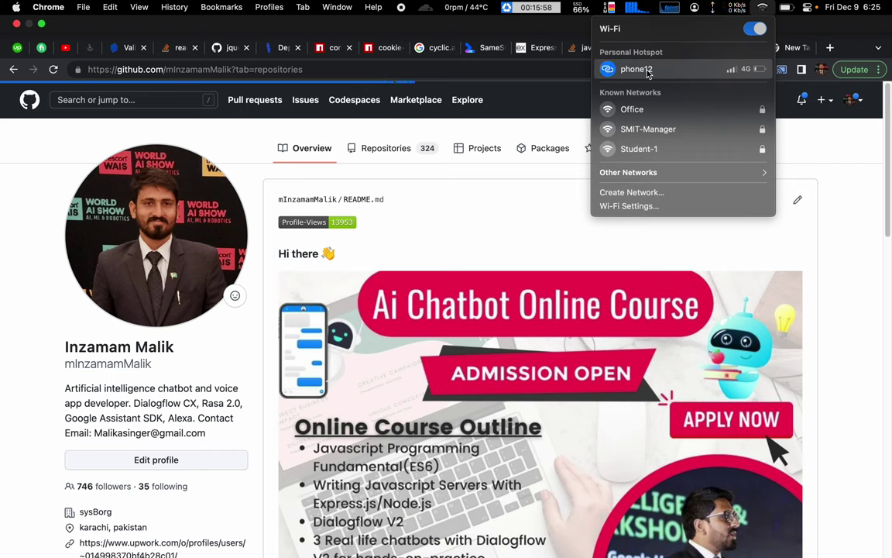
left_click(755, 7)
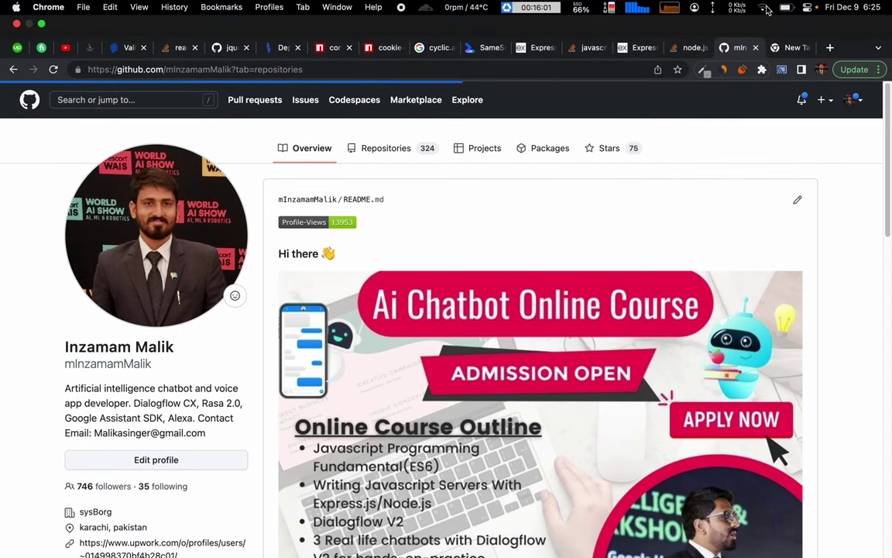
left_click(765, 8)
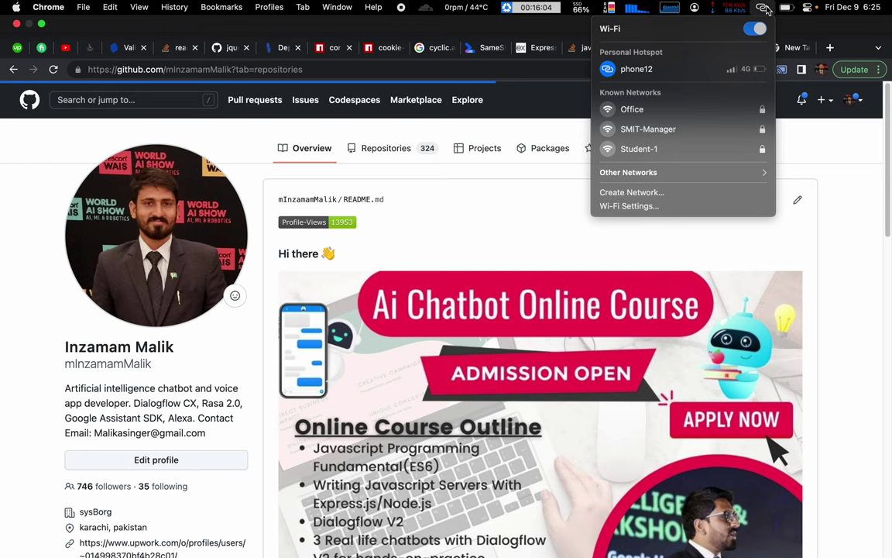
left_click(474, 152)
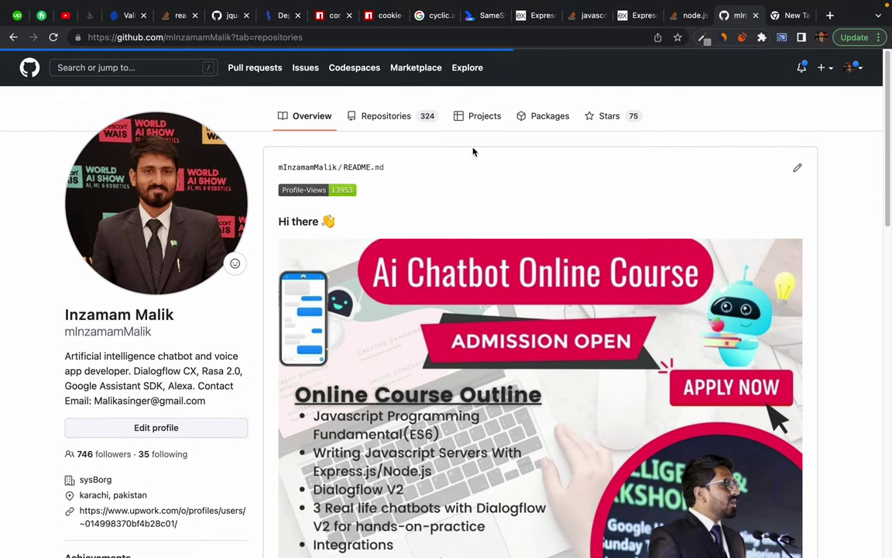
Step: Load the profile's Repositories page in a separate tab, close the old profile tab and point out the repository list
left_click(385, 118)
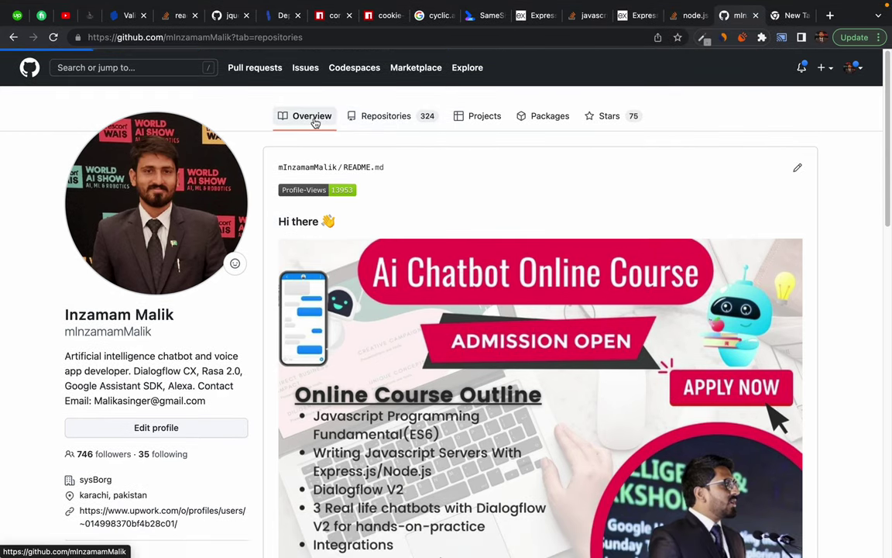
left_click(364, 119, "super")
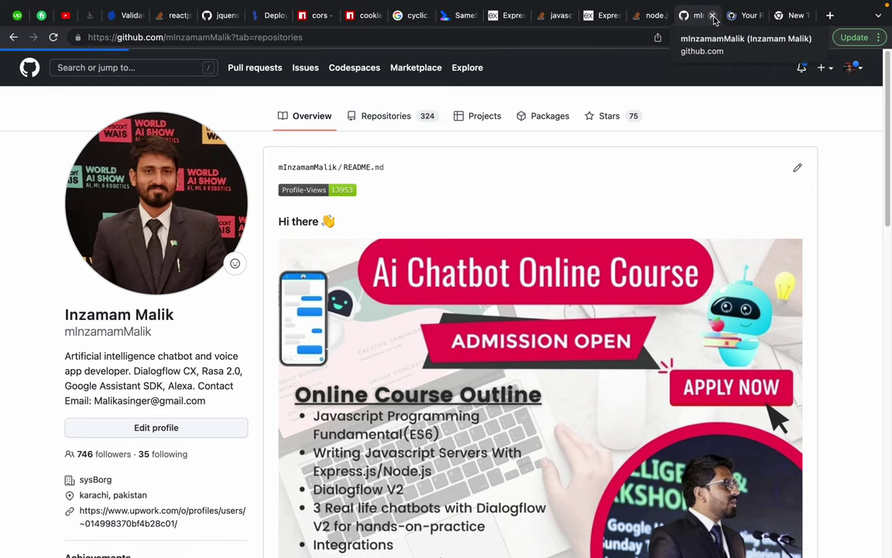
left_click(712, 16)
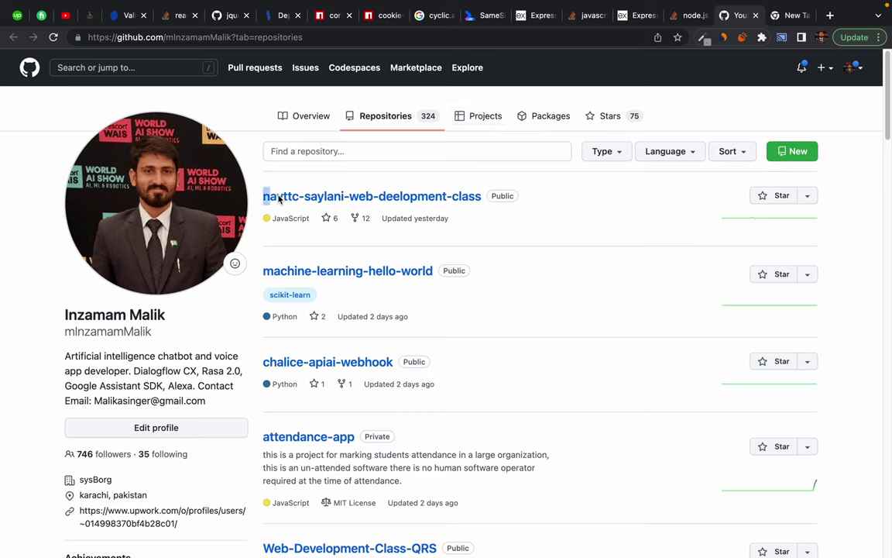
left_click_drag(265, 193, 554, 422)
left_click(573, 304)
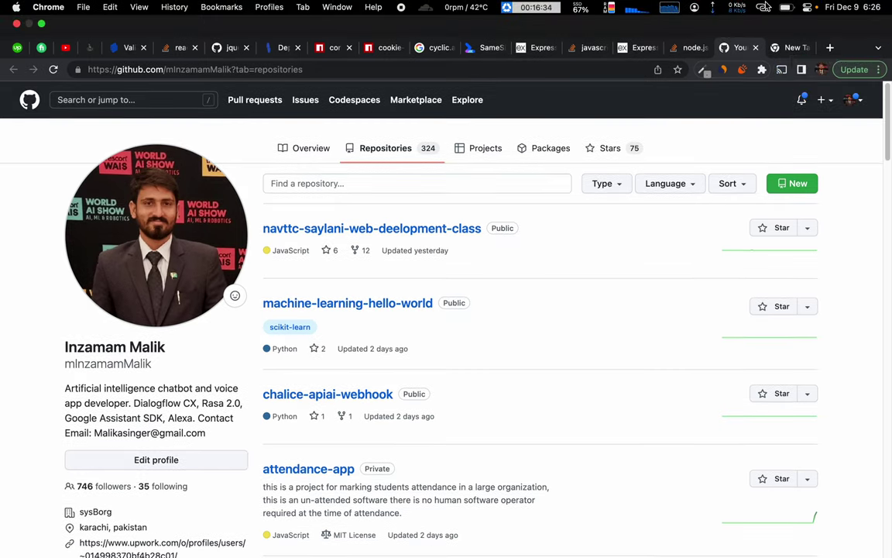
Step: Check the available Wi-Fi networks without switching, and open the browser's options for casting the current tab
left_click(764, 6)
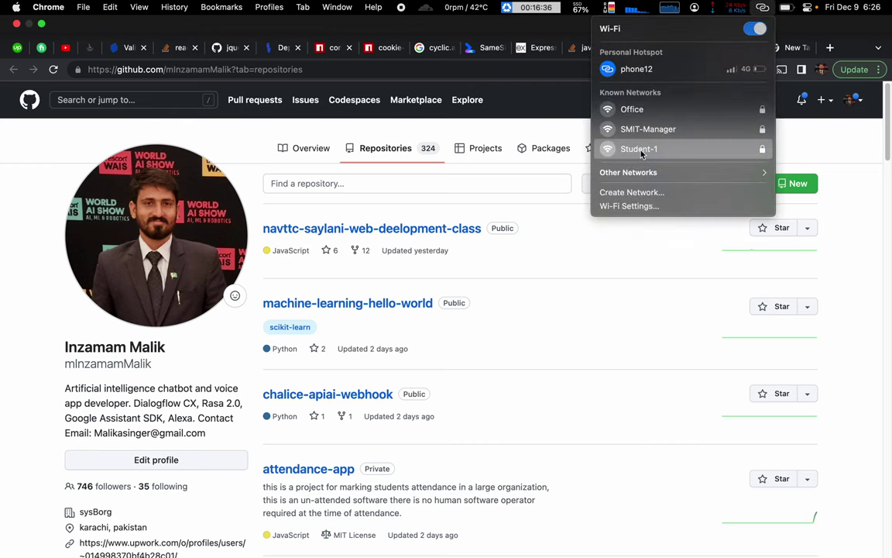
left_click(549, 102)
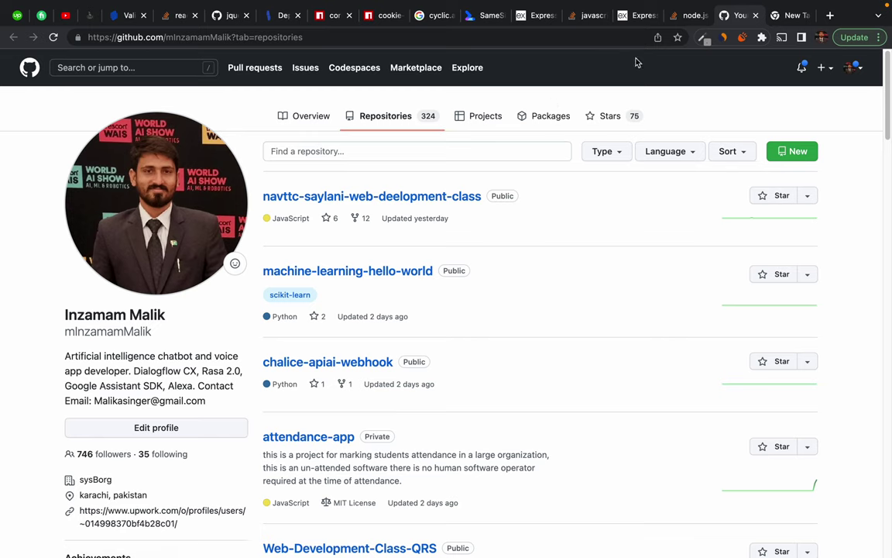
left_click(781, 37)
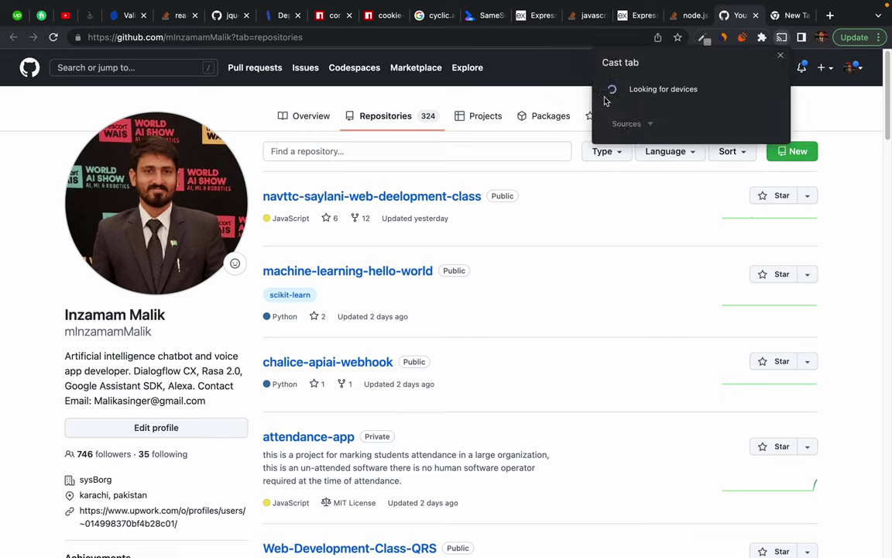
Step: Cast the entire screen to the Audi-1-Right, Audi-3-left and Audi-2-mid displays
left_click(629, 223)
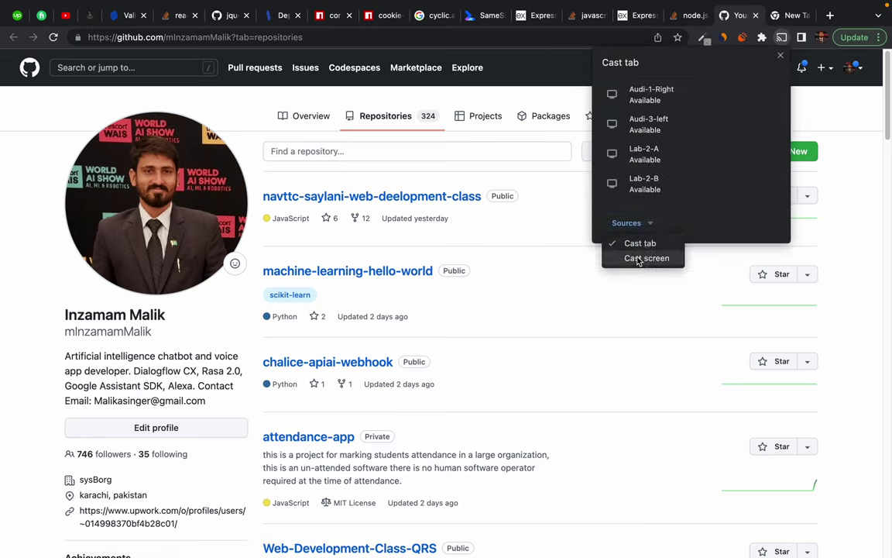
left_click(642, 257)
left_click(651, 94)
left_click(639, 124)
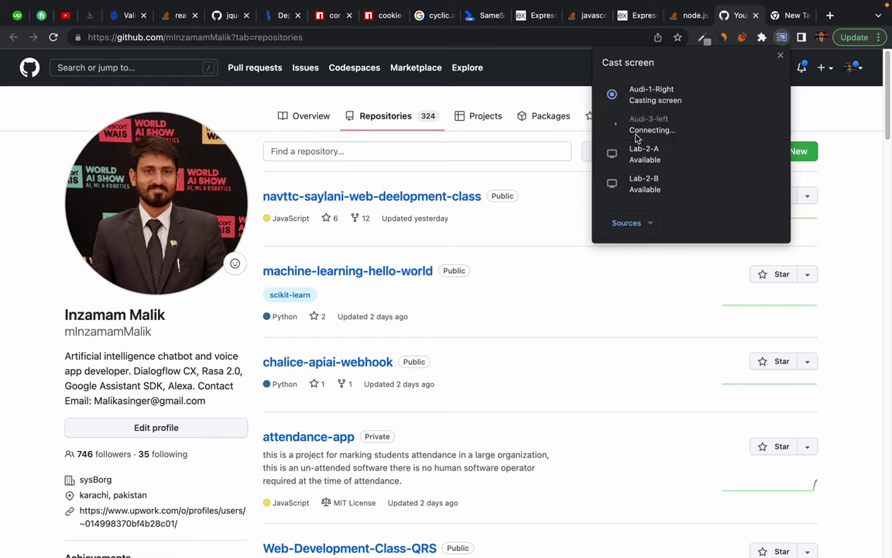
left_click(635, 130)
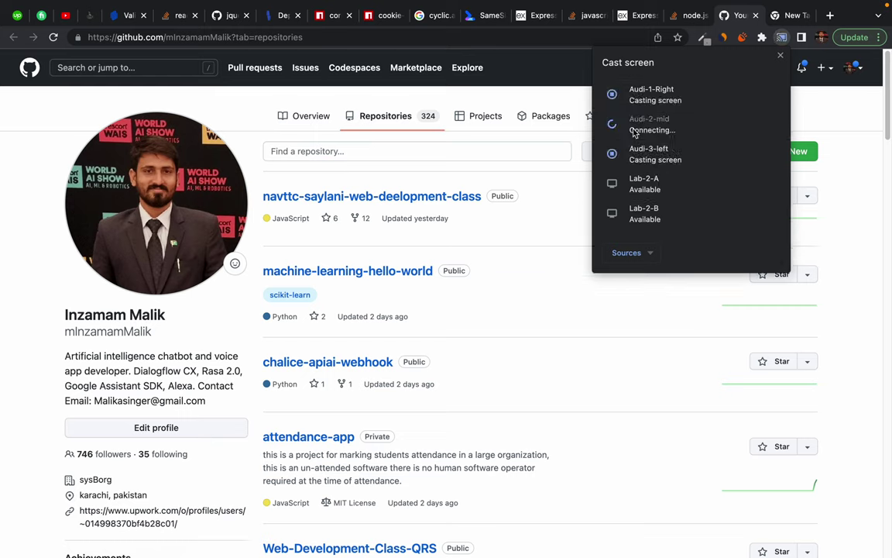
left_click(562, 72)
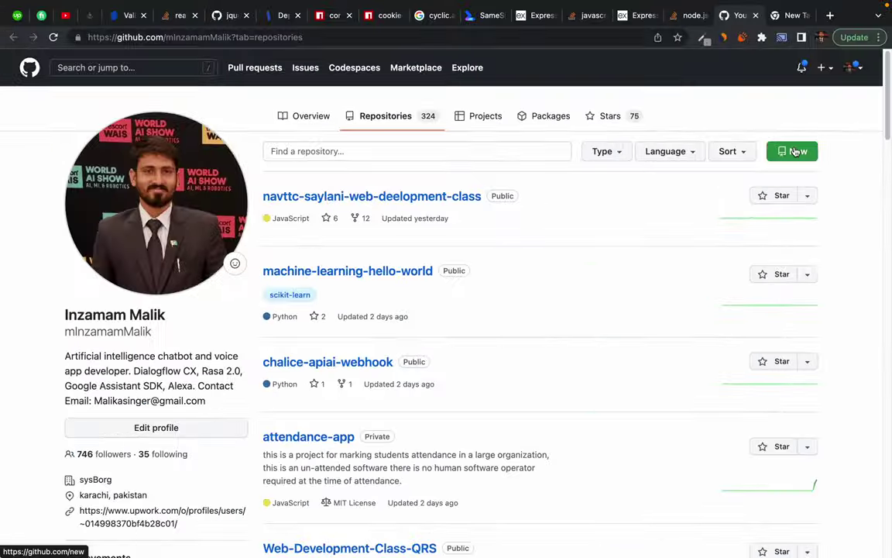
Step: Start a new GitHub repository, point out the form's heading and enter "b9 web dev" as the repository name
left_click(797, 152)
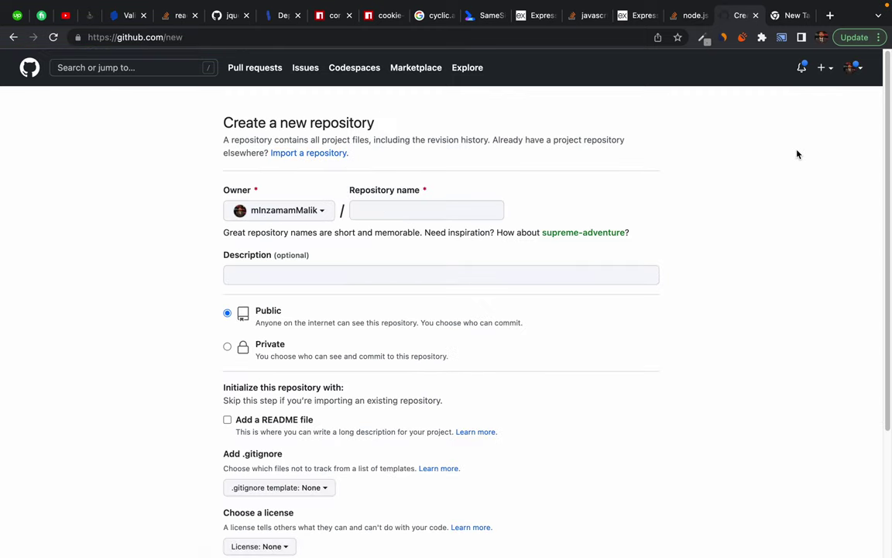
left_click_drag(222, 123, 365, 122)
left_click(403, 121)
left_click_drag(225, 122, 237, 122)
left_click(603, 122)
left_click(358, 206)
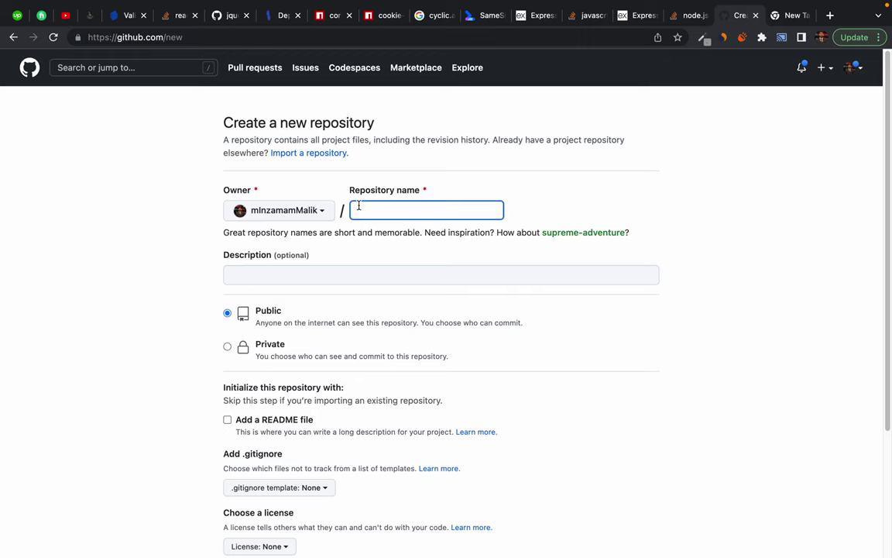
type("b9 web dev")
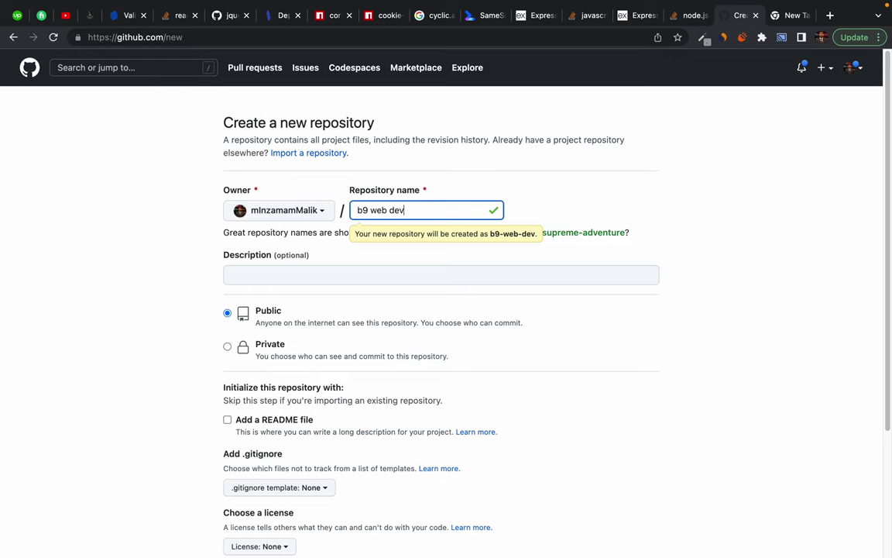
Step: Enter the repository description "this repo is created in a class as demo"
scroll(241, 319, "down", 3)
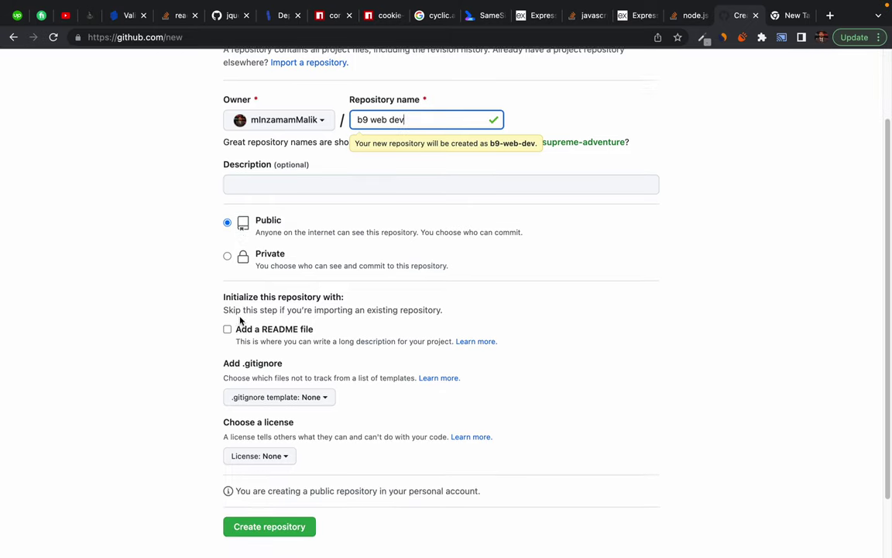
left_click(249, 179)
type("this repo is")
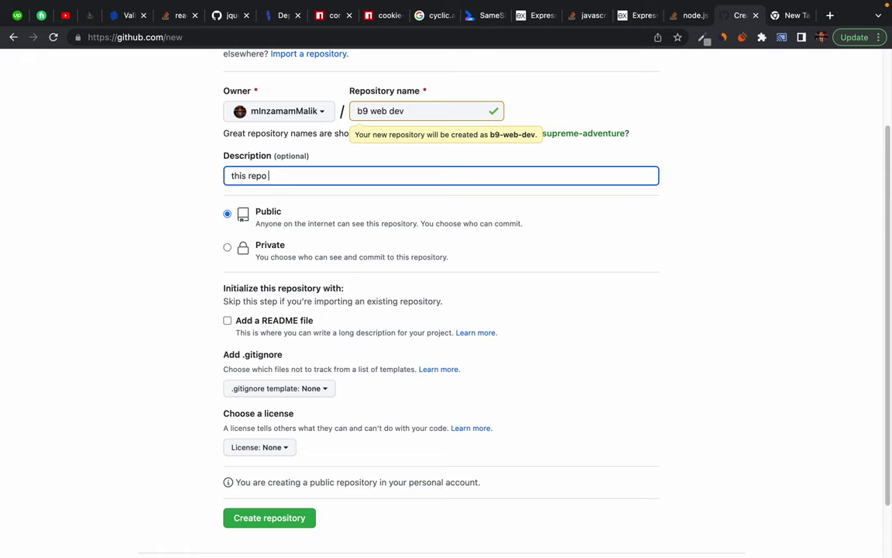
type(" cret")
key("BackSpace")
type("ated in a class as demo")
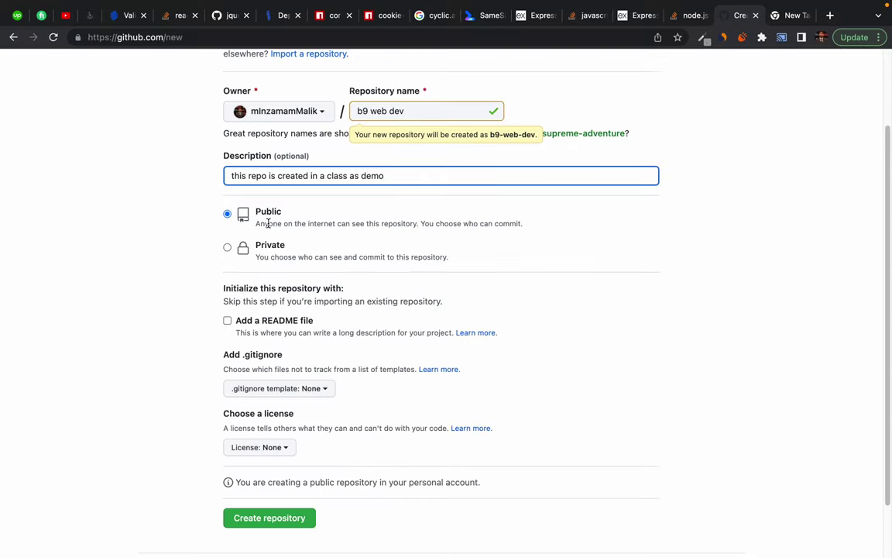
scroll(189, 441, "down", 1)
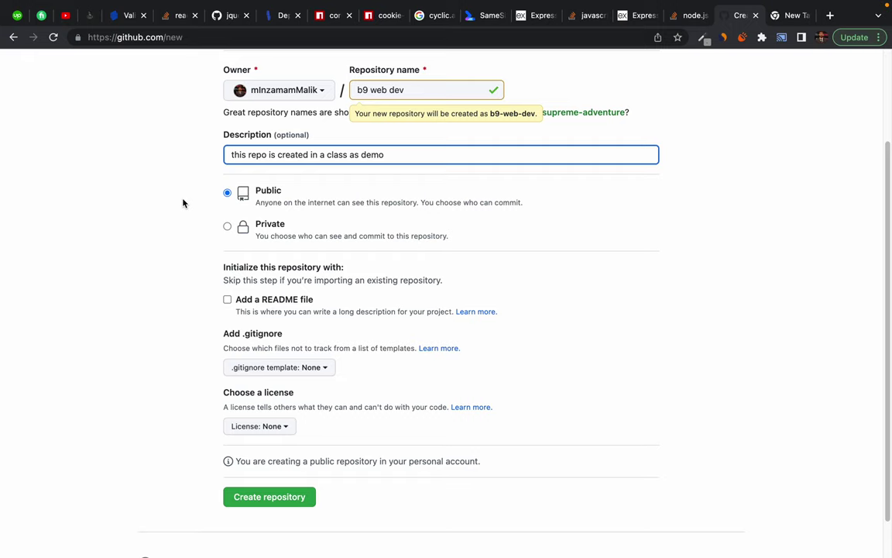
left_click(130, 172)
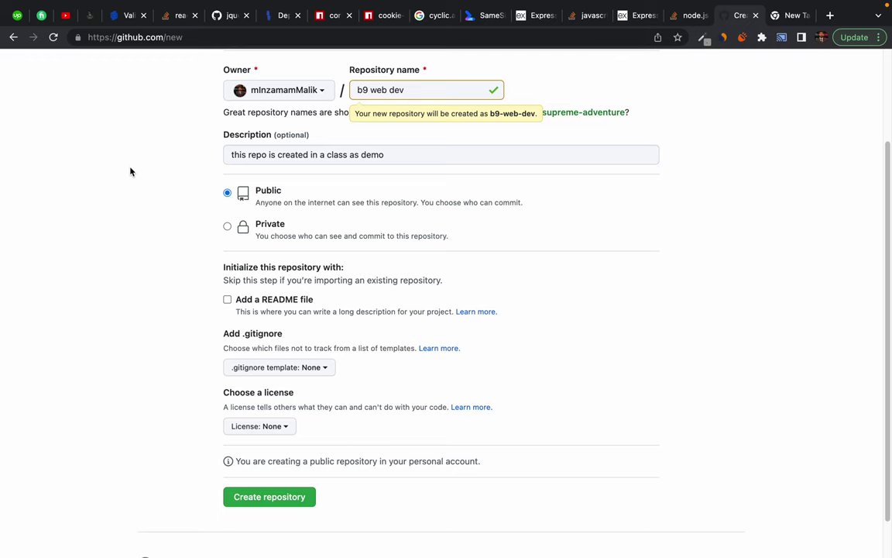
Step: Extend the repository name to "b9 web dev SMIT"
scroll(132, 174, "up", 2)
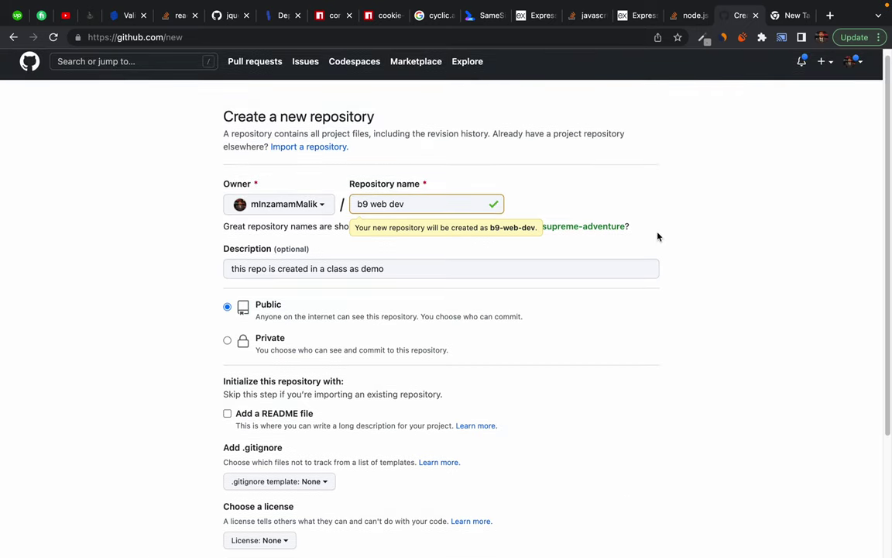
left_click(404, 204)
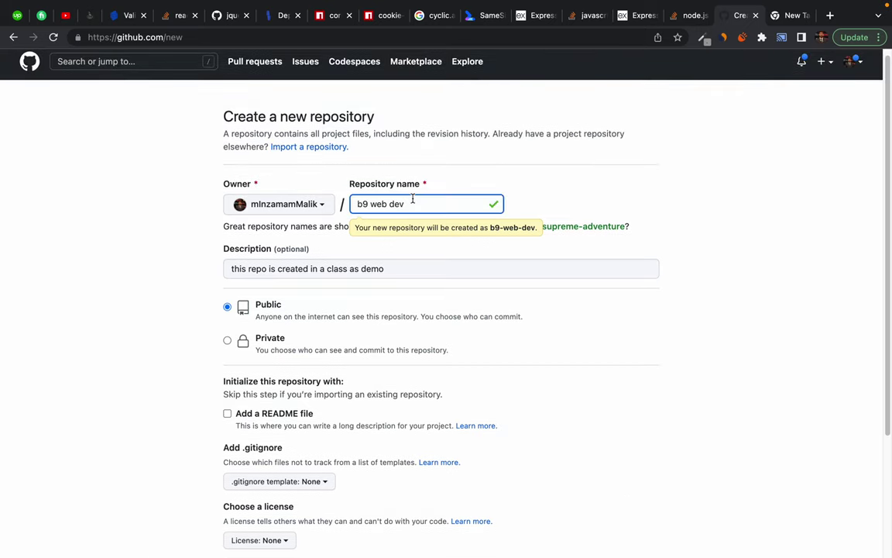
left_click(156, 207)
left_click(414, 204)
type("SMIT")
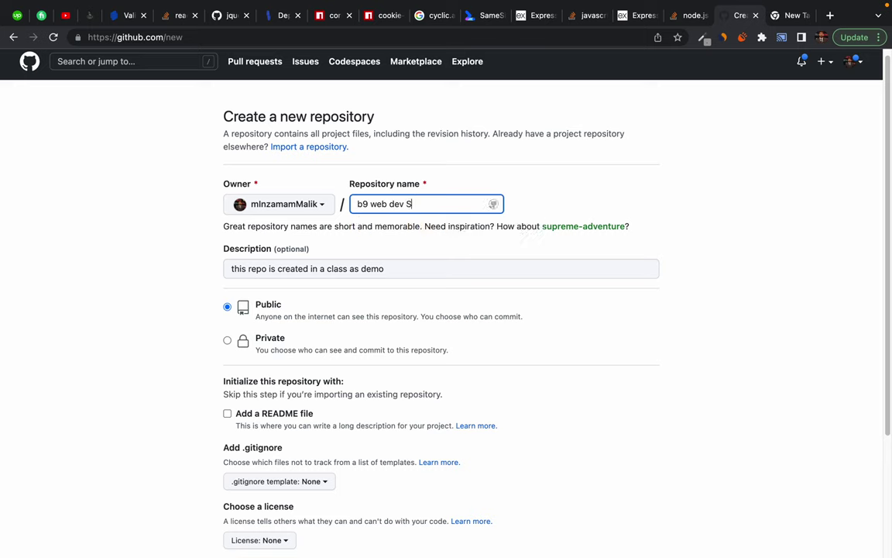
left_click(589, 181)
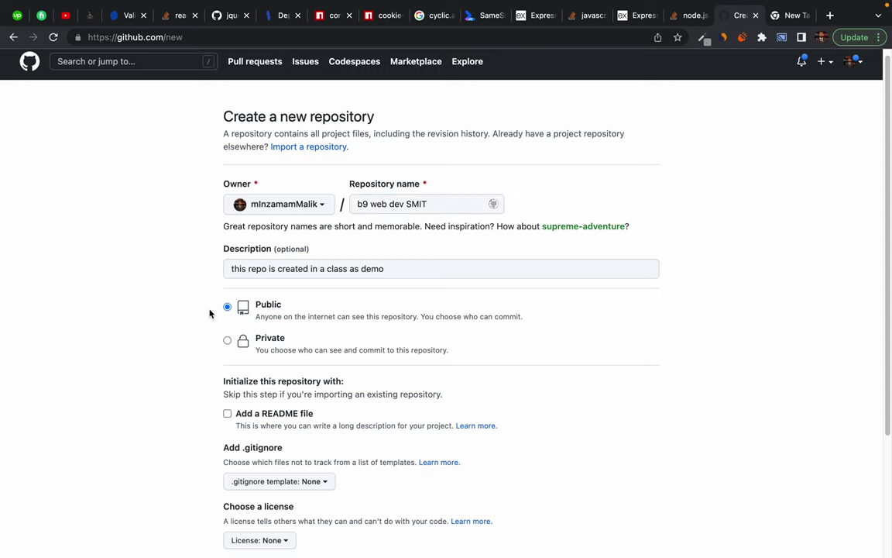
Step: Review the remaining options and create the repository as public, without a README, .gitignore template or license
scroll(135, 355, "down", 2)
scroll(146, 418, "down", 3)
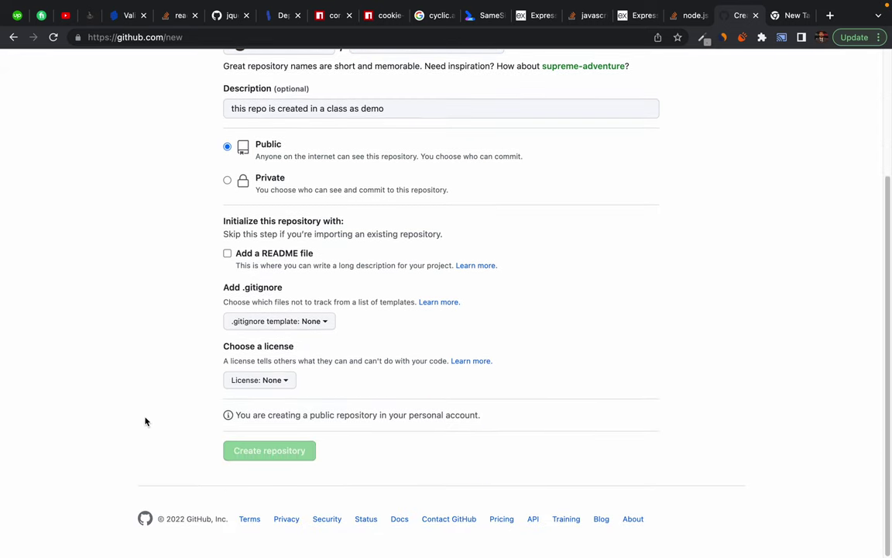
scroll(177, 408, "up", 3)
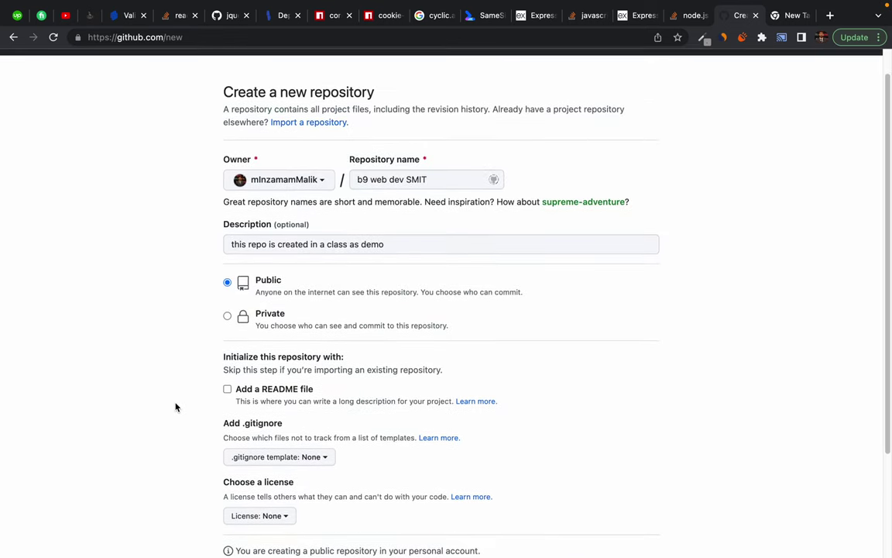
scroll(176, 406, "down", 3)
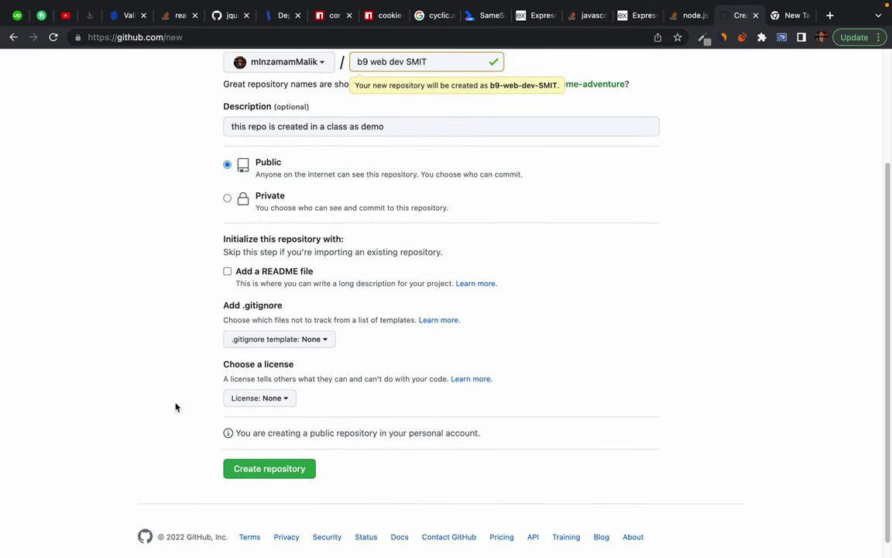
left_click(267, 471)
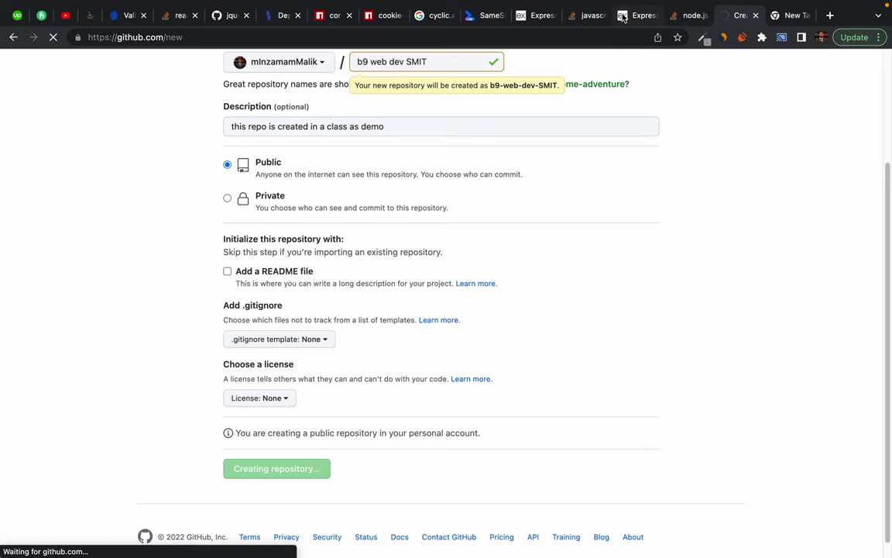
mouse_move(620, 4)
scroll(124, 339, "up", 1)
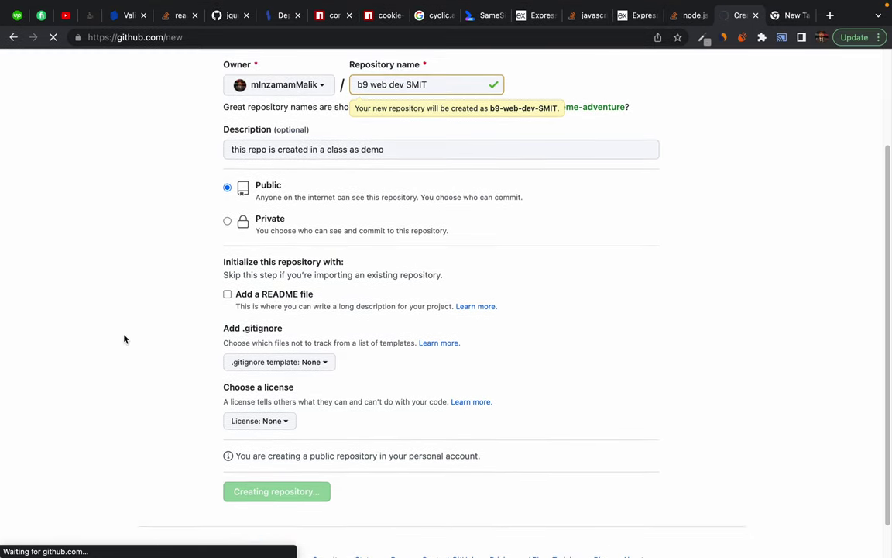
scroll(124, 339, "up", 3)
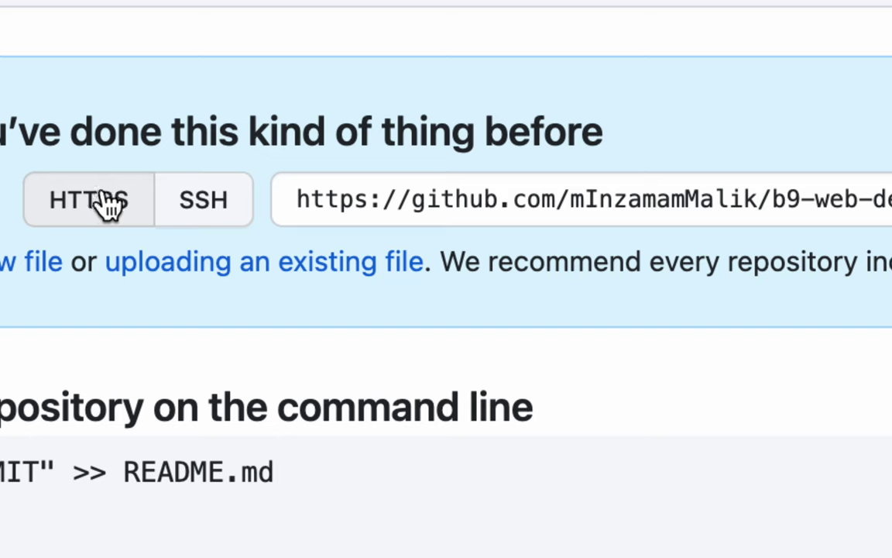
Step: Compare the SSH and HTTPS addresses in the quick setup section, and copy the new repository's HTTPS address
left_click(202, 207)
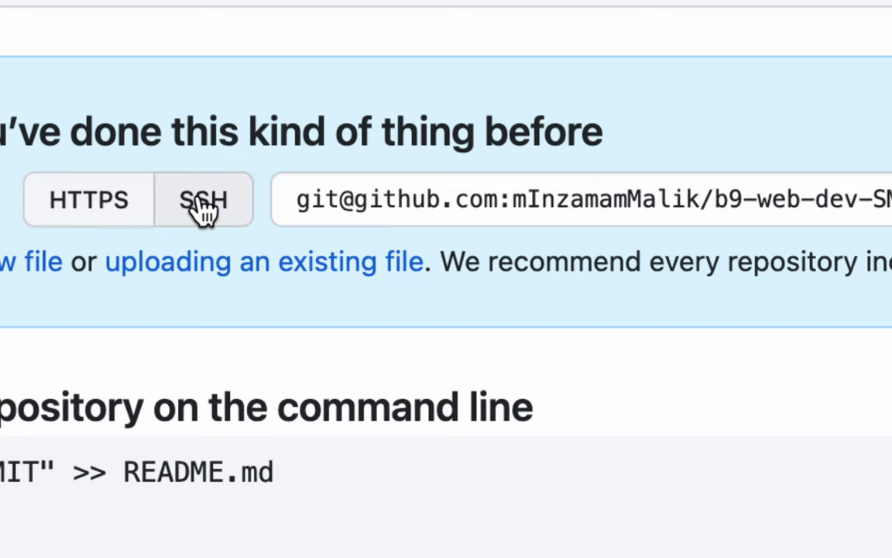
left_click(88, 208)
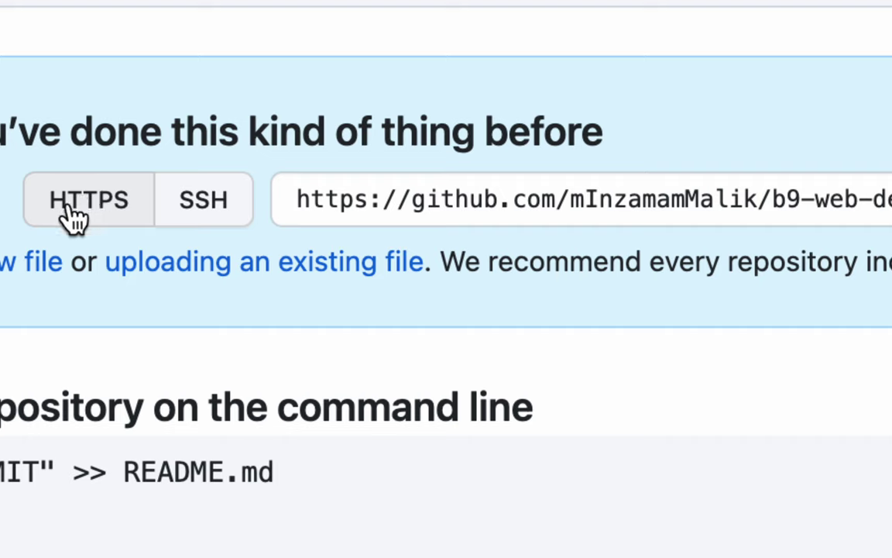
mouse_move(297, 200)
left_mouse_down()
mouse_move(412, 199)
mouse_move(452, 209)
left_mouse_up()
triple_click(539, 203)
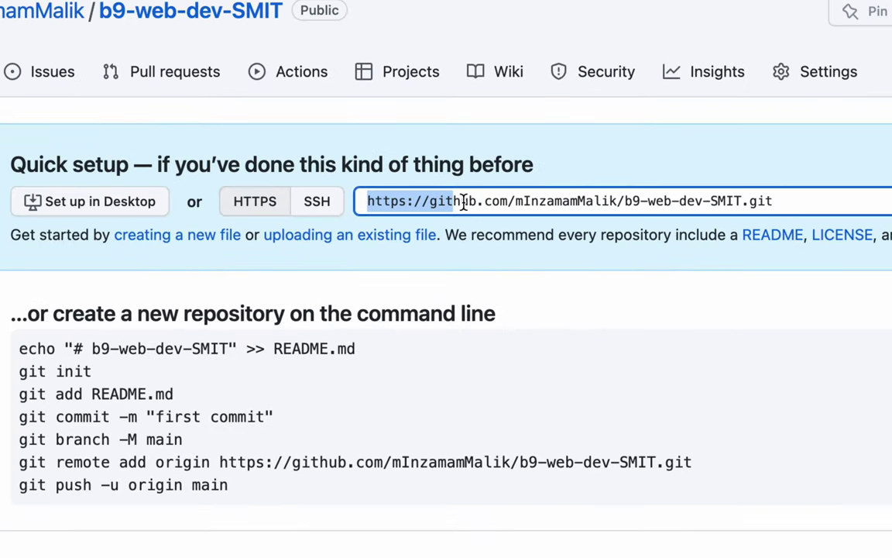
right_click(499, 200)
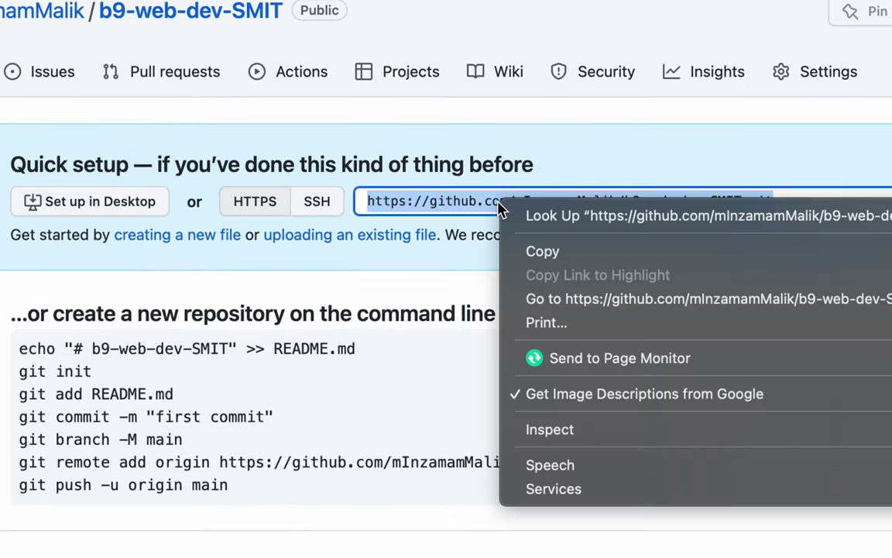
left_click(531, 195)
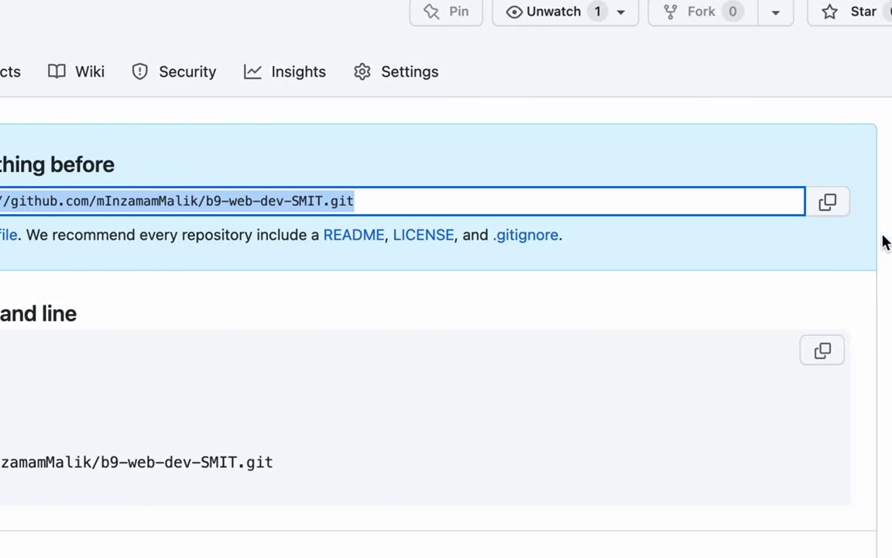
left_click(827, 203)
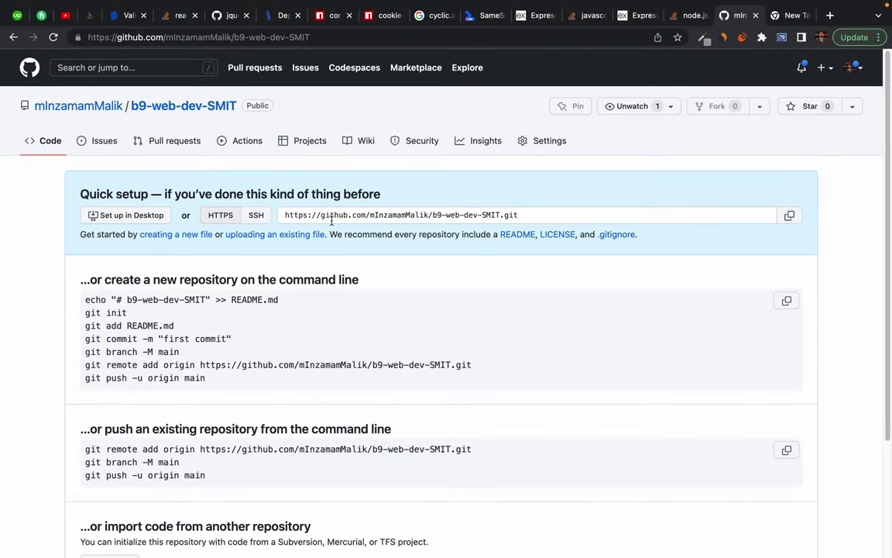
Step: Switch to the desktop and open the Terminal app
key("ctrl+Left")
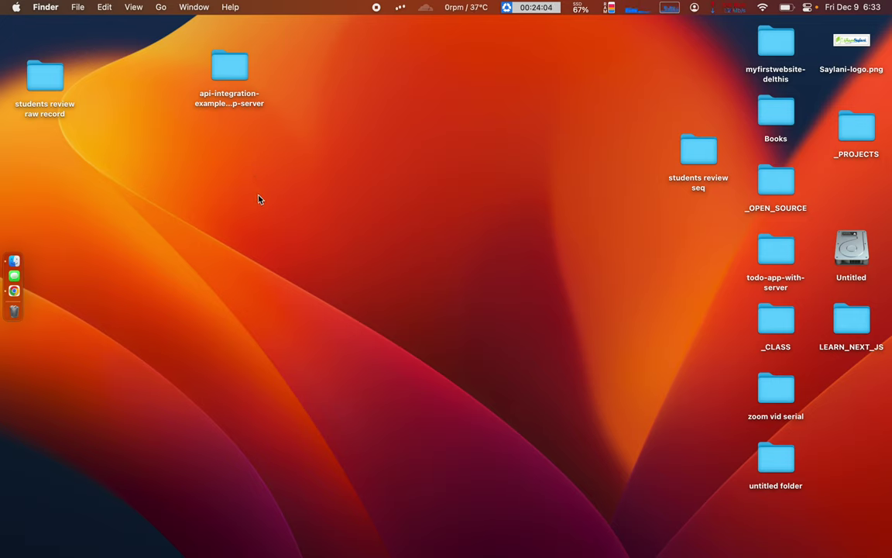
key("super+space")
type("ter")
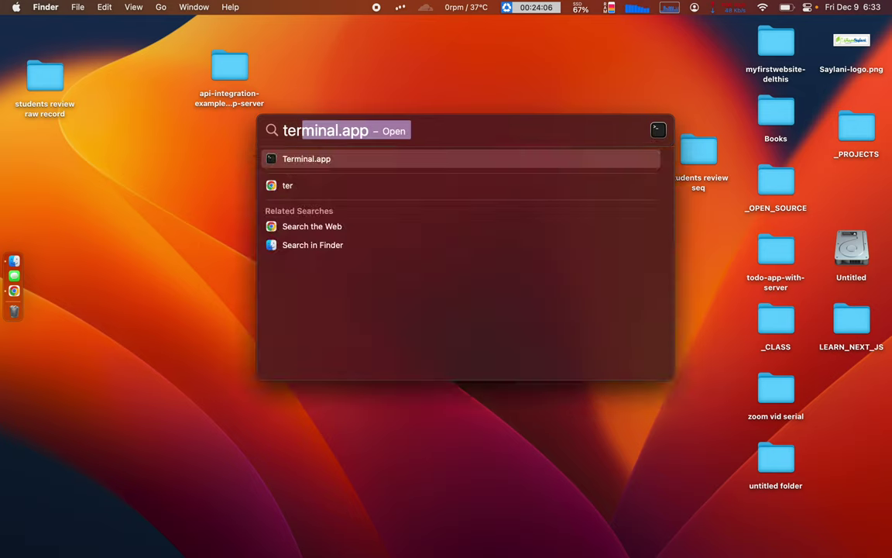
key("Return")
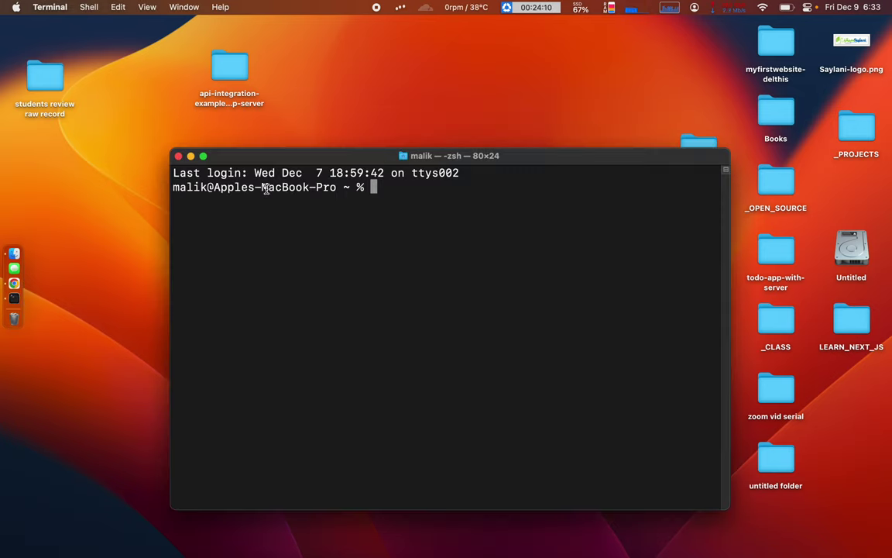
Step: Switch to Chrome, cast the entire screen to Audi-1-Right again and return to Terminal
key("ctrl+Right")
left_click(782, 37)
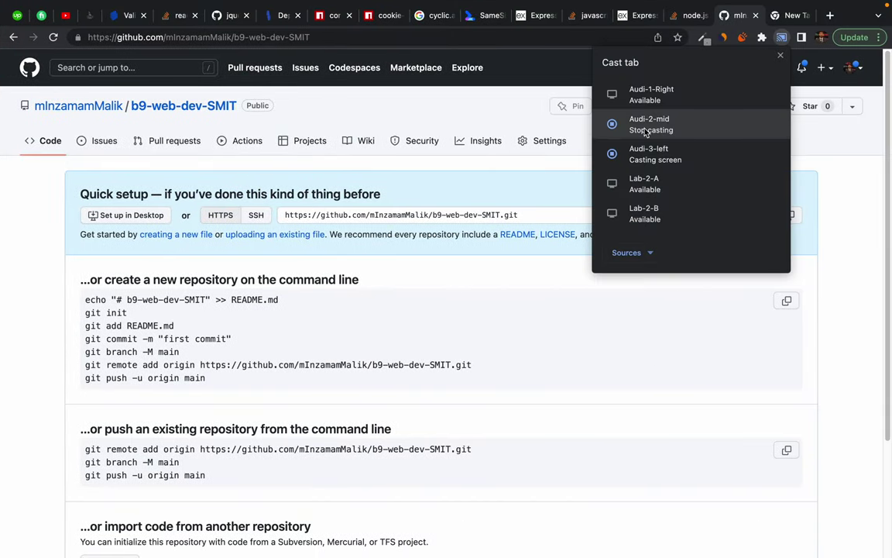
left_click(632, 254)
left_click(631, 288)
left_click(622, 94)
key("ctrl+Left")
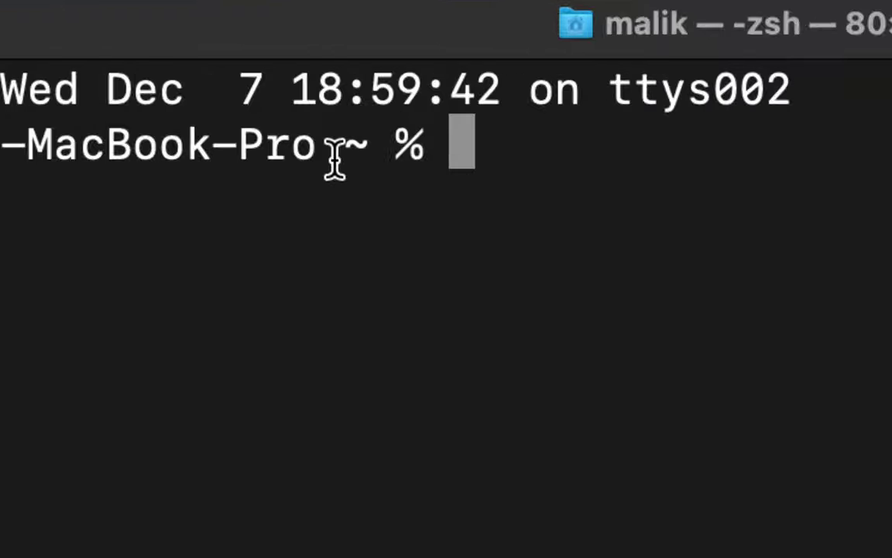
Step: Change the working directory to Desktop and close the Terminal window
left_click_drag(341, 149, 359, 146)
left_click(349, 147)
left_click(357, 149)
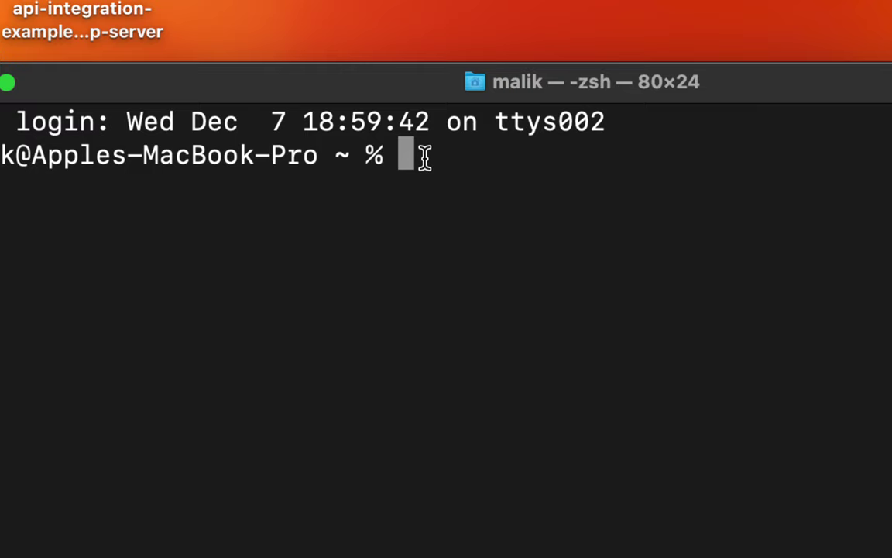
type("cd ")
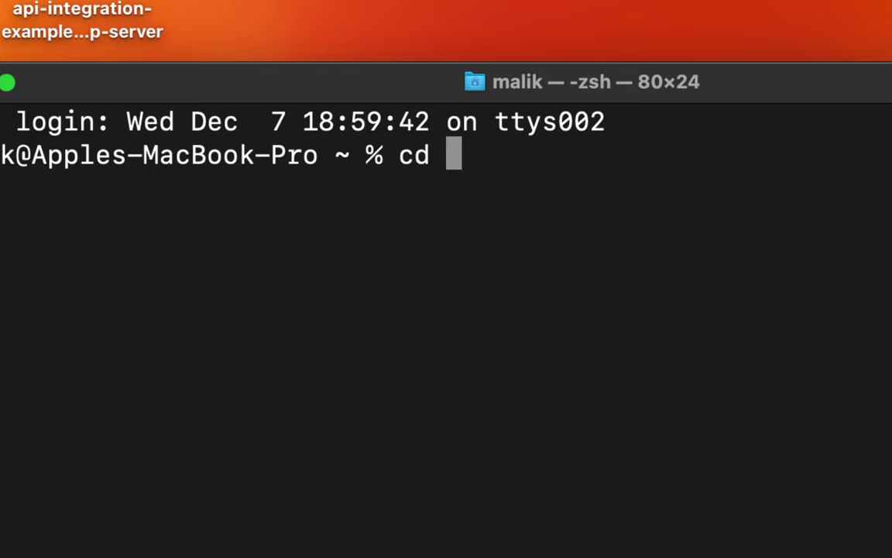
type("desk")
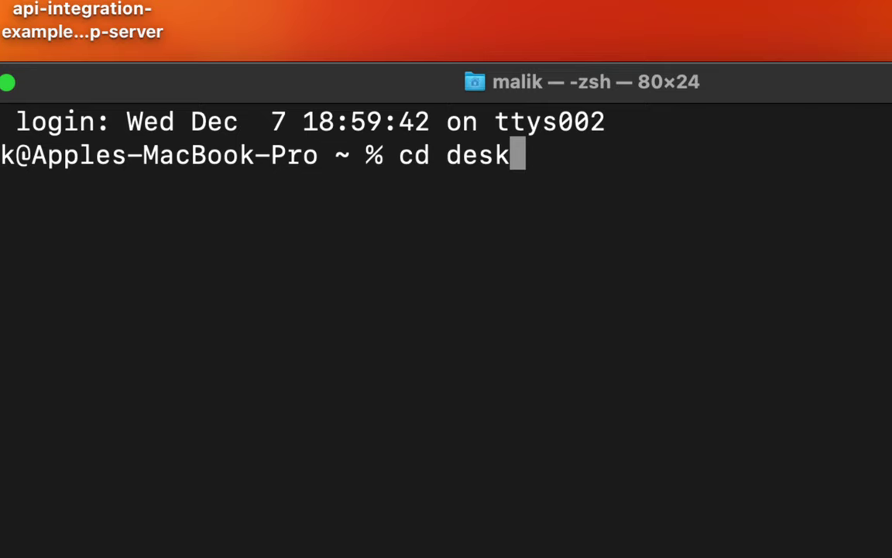
key("BackSpace")
key("BackSpace")
key("BackSpace")
key("BackSpace")
type("De")
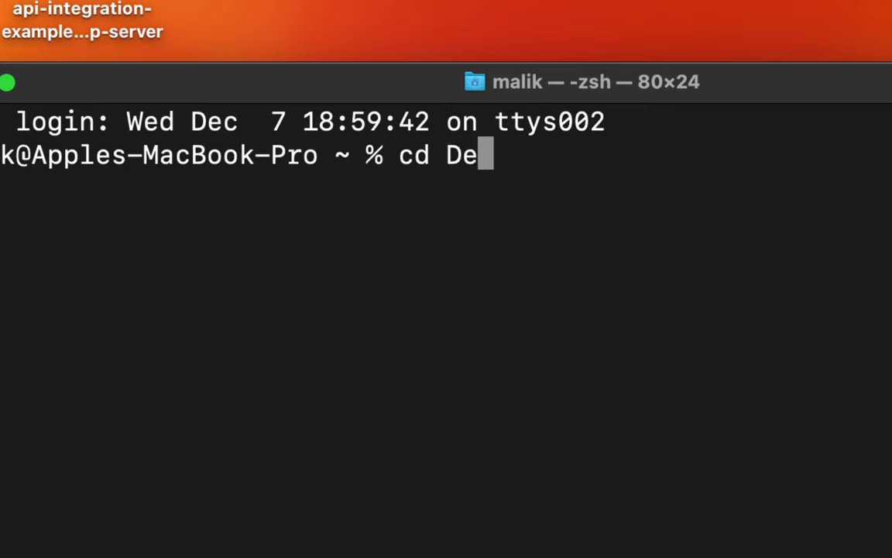
key("Tab")
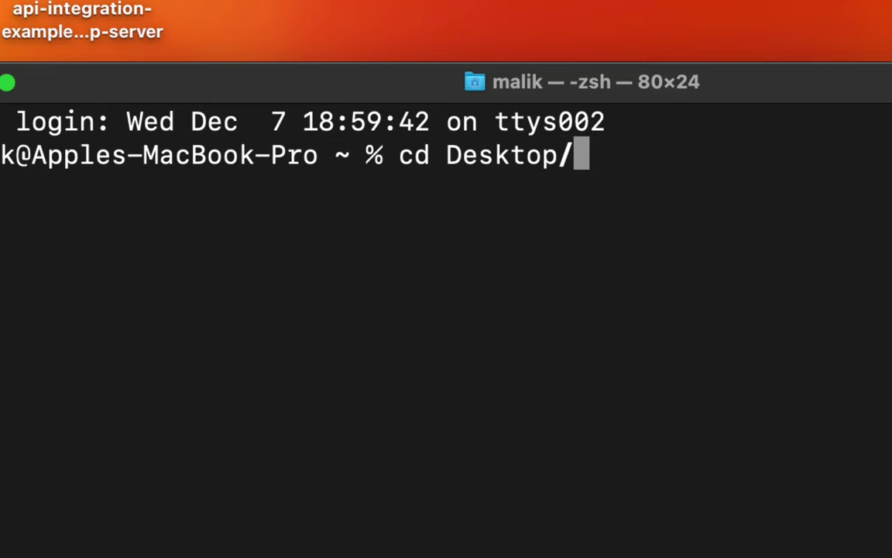
key("Return")
left_click_drag(333, 188, 453, 188)
left_click(451, 189)
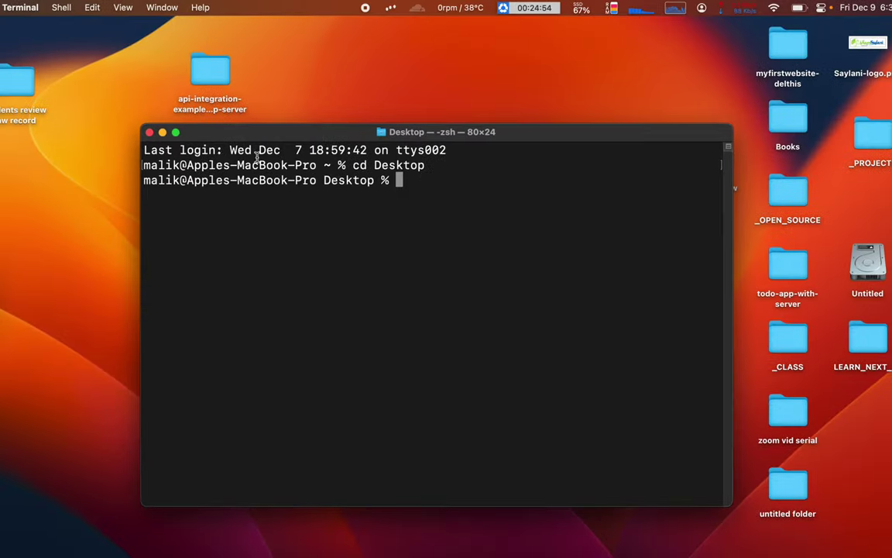
left_click(150, 132)
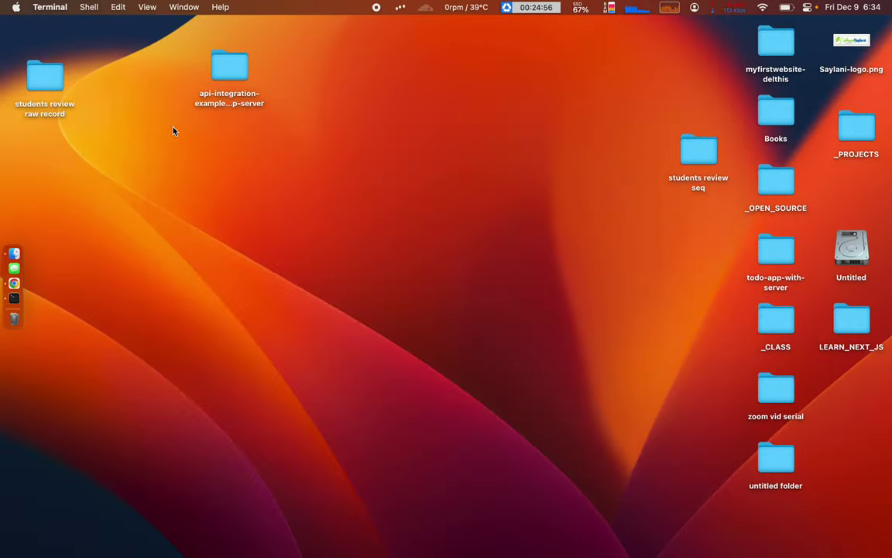
Step: Switch to Chrome, search Google Images for windows explorer and view the File Explorer previews from Computer Hope and TeachUcomp
key("ctrl+Right")
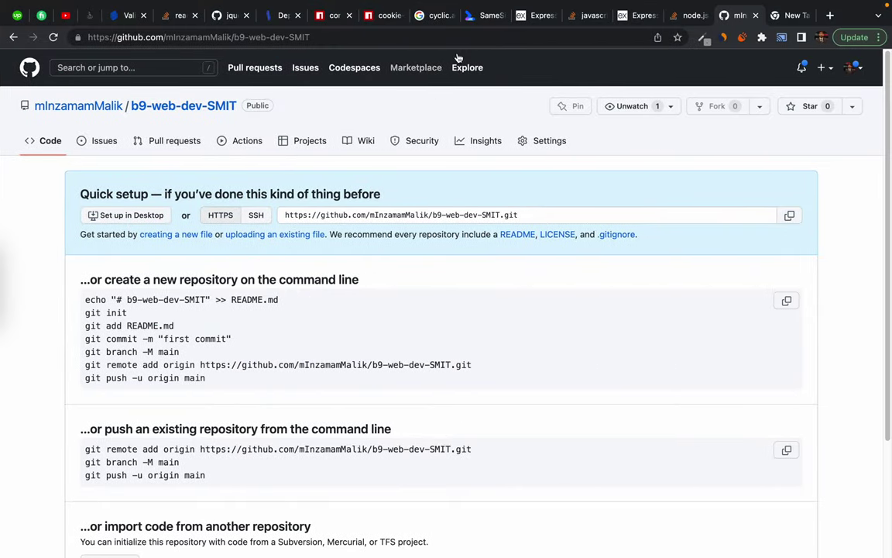
left_click(798, 15)
left_click(575, 34)
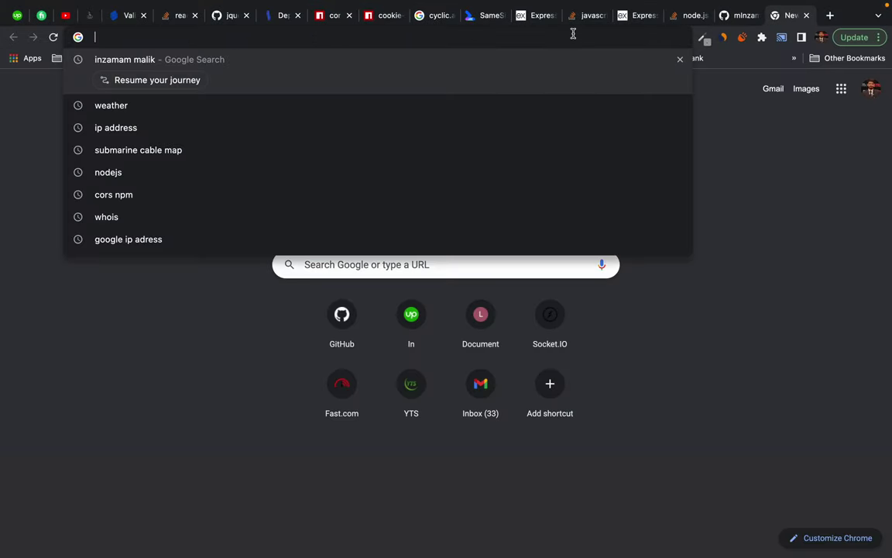
type("windows explorere")
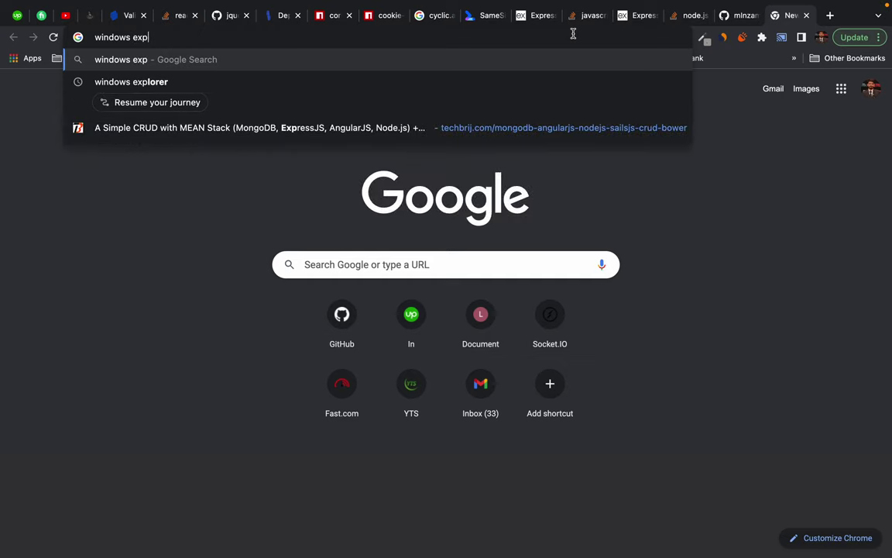
key("Return")
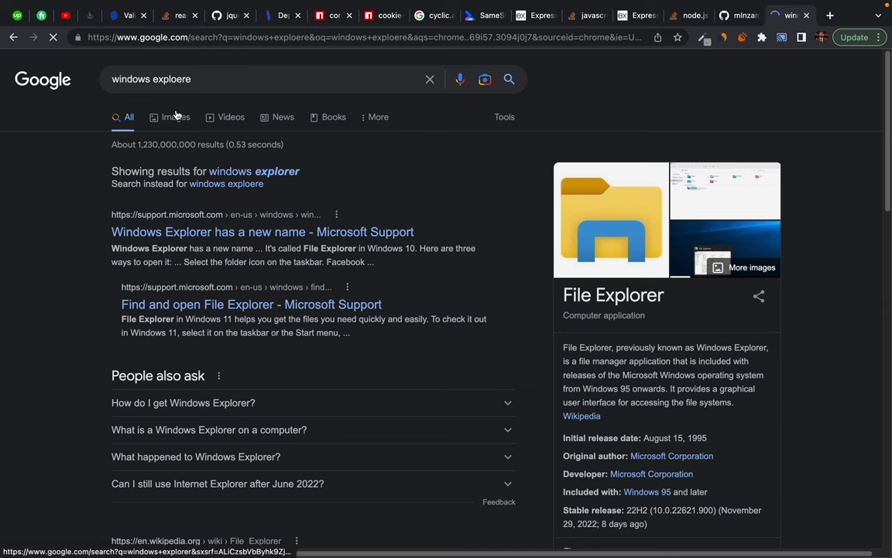
left_click(175, 116)
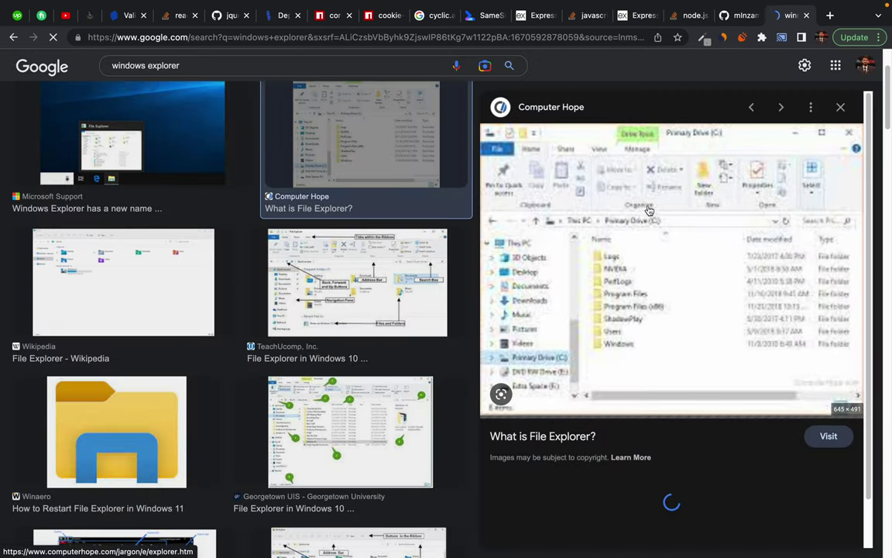
left_click(353, 289)
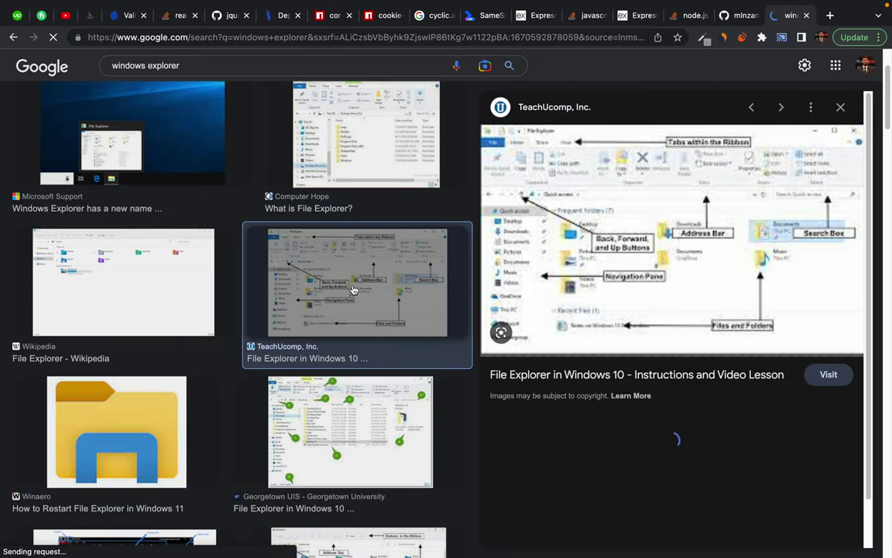
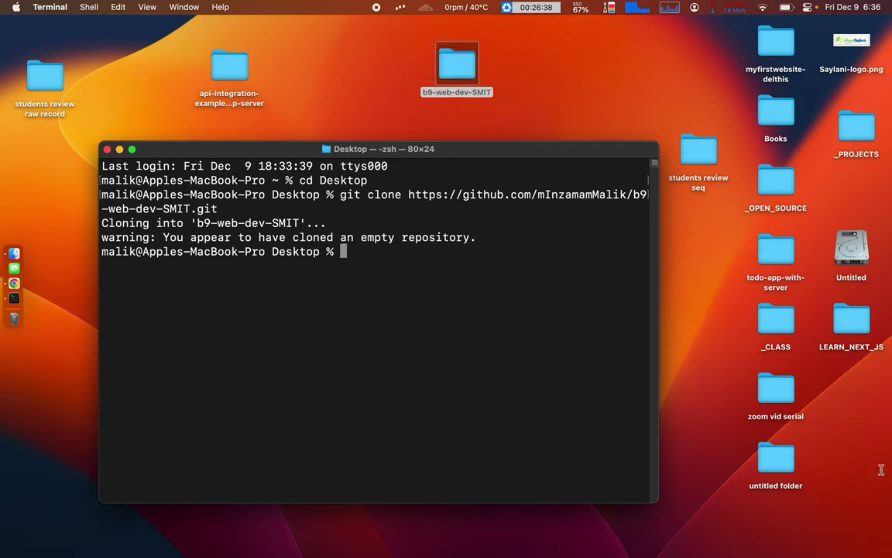
Step: Select the cloned b9-web-dev-SMIT folder on the desktop to point it out, and return to Terminal
left_click(509, 57)
left_click_drag(521, 45, 397, 111)
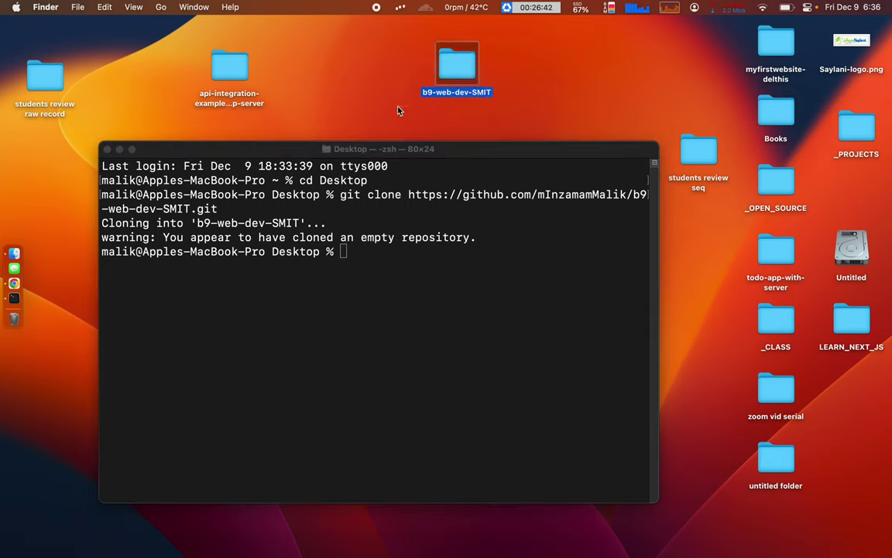
left_click(354, 245)
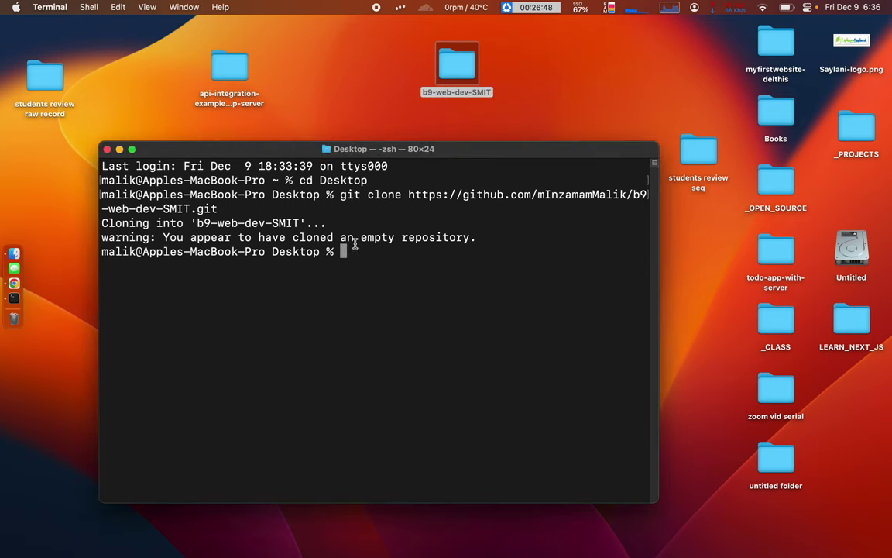
Step: Switch to Chrome, search Google for git in a new tab and open the official git-scm.com site
key("ctrl+Right")
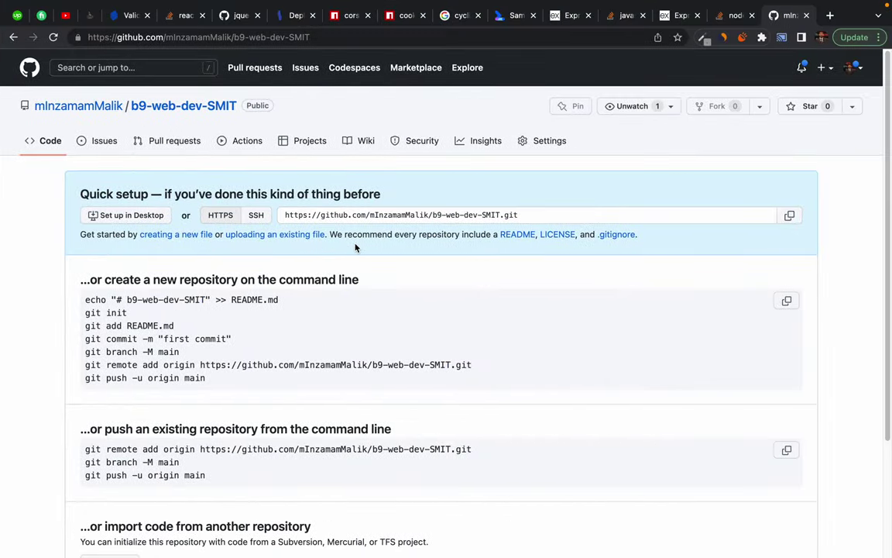
key("super+t")
type("git")
key("BackSpace")
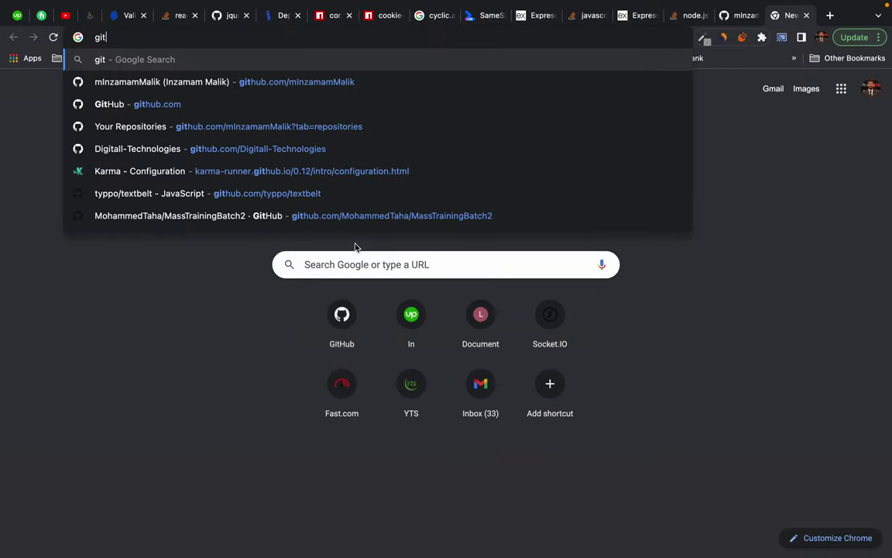
key("Return")
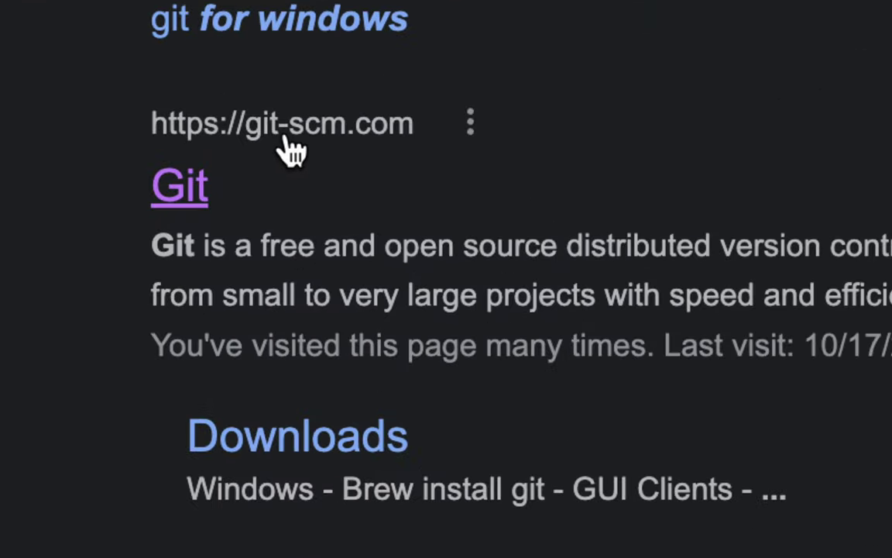
left_click(203, 194)
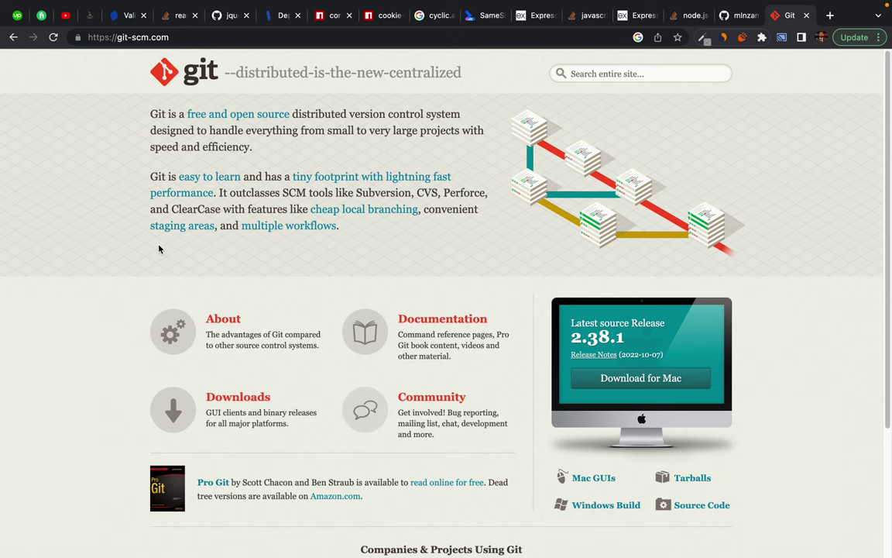
Step: Switch back to Terminal, check the installed Git version with git --version and highlight the output
key("ctrl+Left")
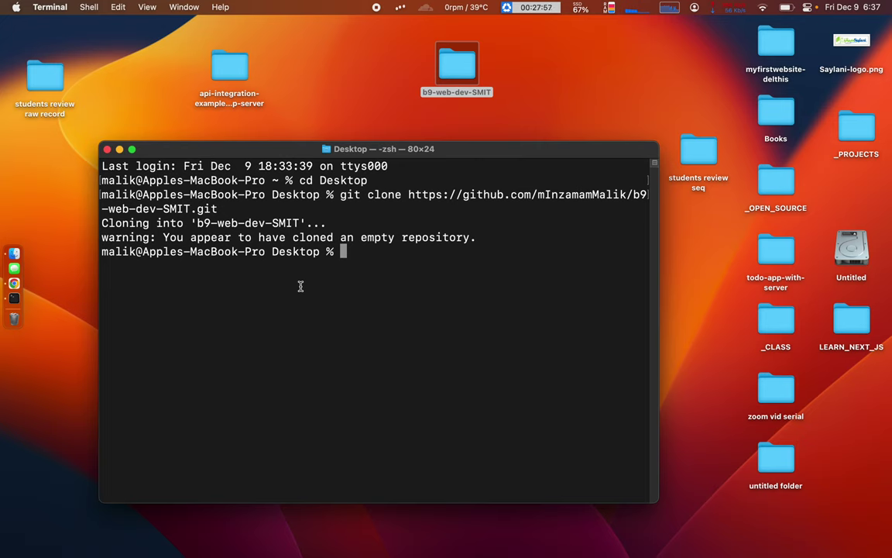
type("git --")
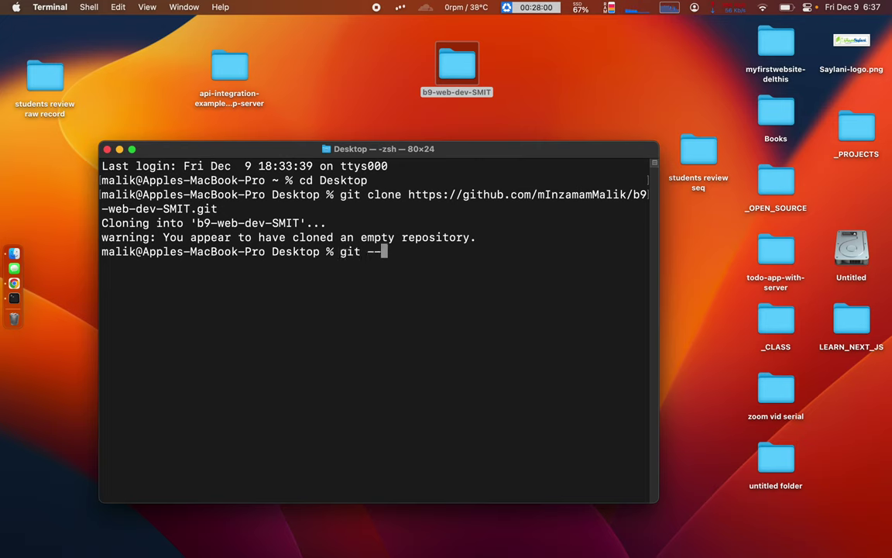
type("version")
key("Return")
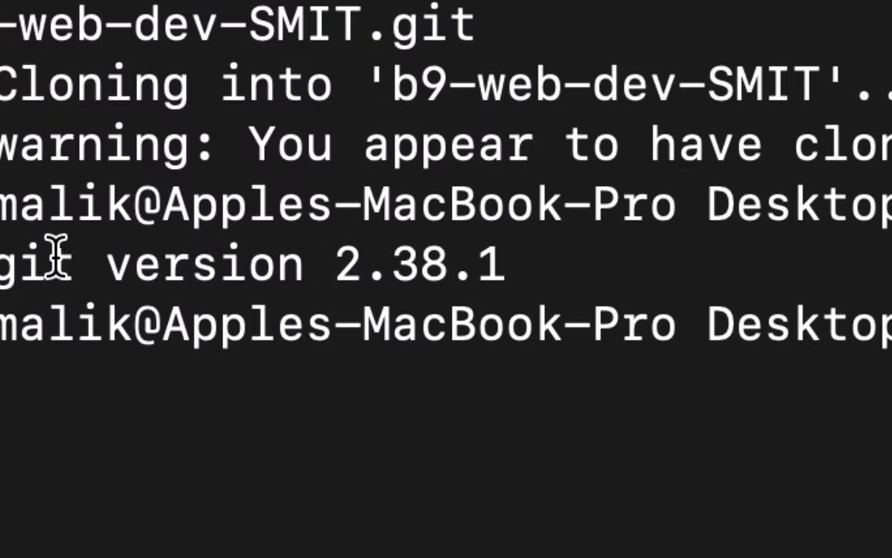
left_click_drag(113, 265, 242, 263)
left_click(583, 254)
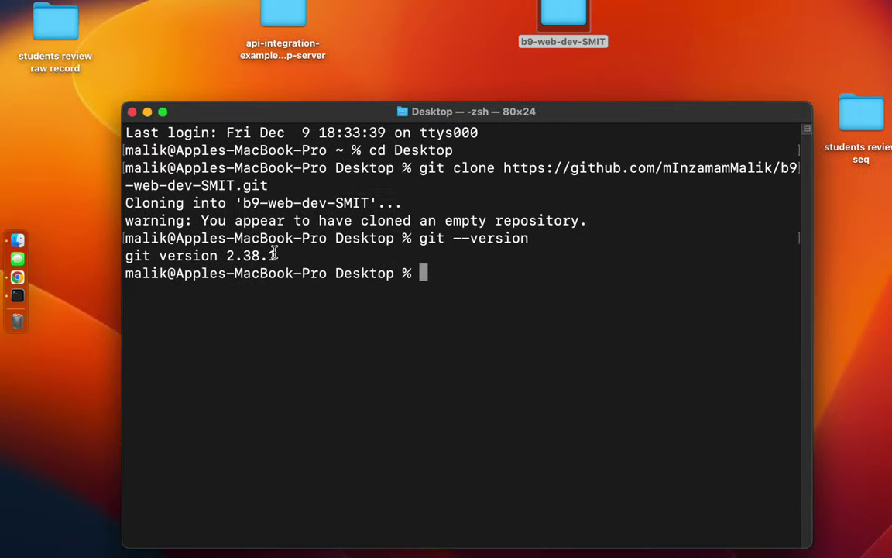
Step: Highlight the git clone command and point out the b9-web-dev-SMIT folder on the desktop
left_click_drag(418, 169, 676, 168)
left_click(687, 167)
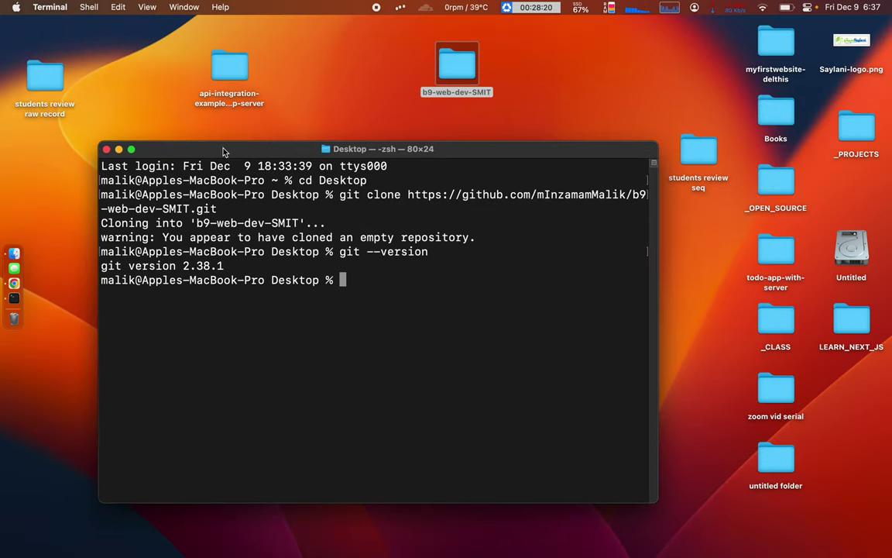
left_click_drag(226, 149, 227, 146)
left_click_drag(519, 44, 417, 110)
left_click(417, 110)
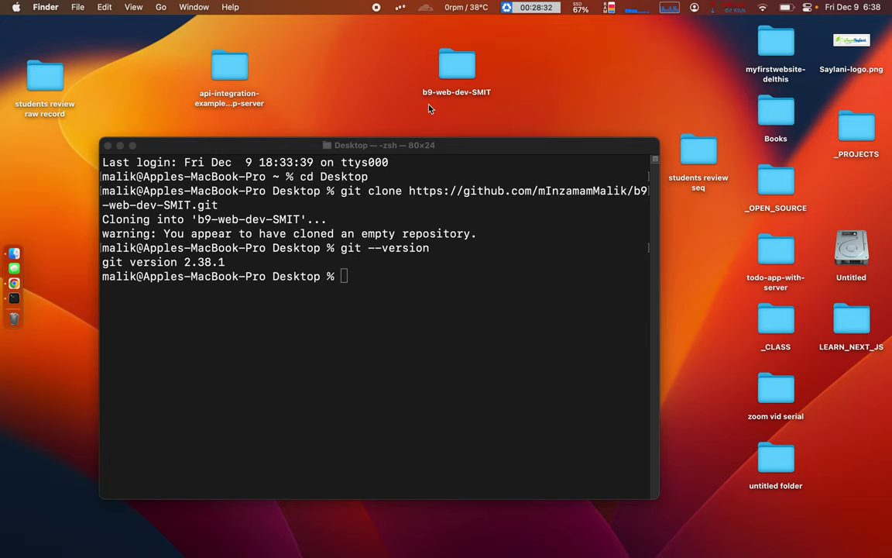
left_click(261, 147)
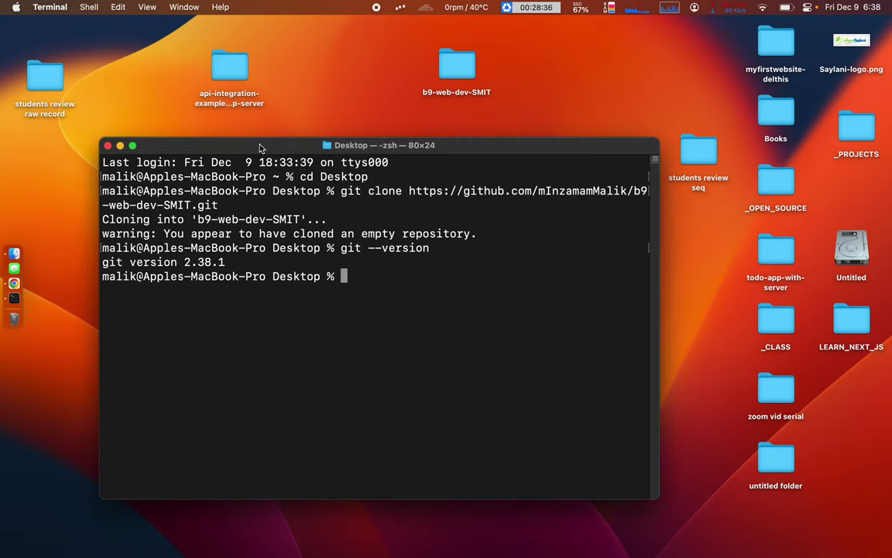
Step: Open the b9-web-dev-SMIT folder, inspect the .git folder inside, close the window and return to Terminal
double_click(457, 70)
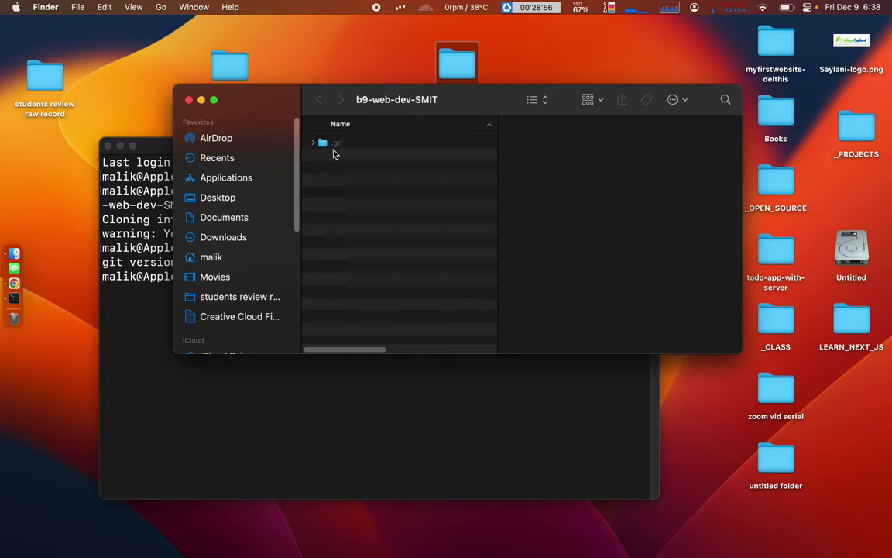
left_click(335, 144)
left_click(188, 99)
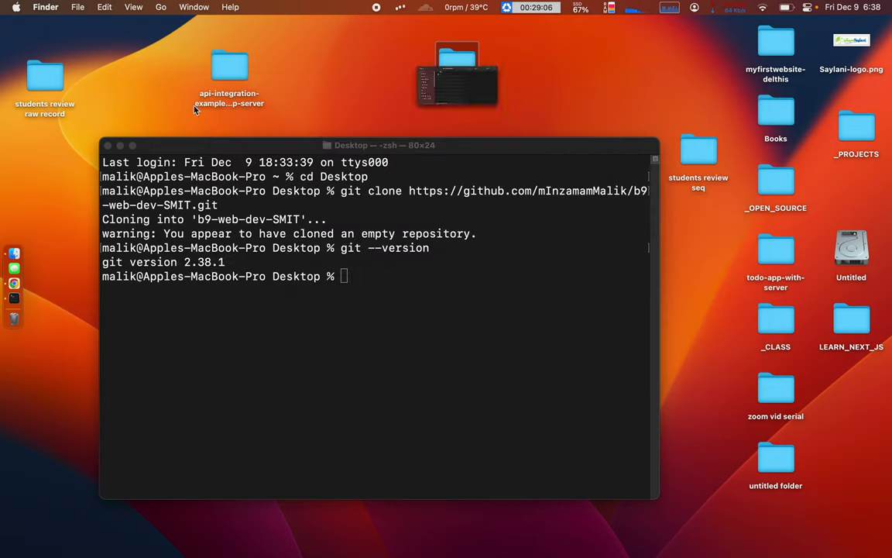
left_click(273, 150)
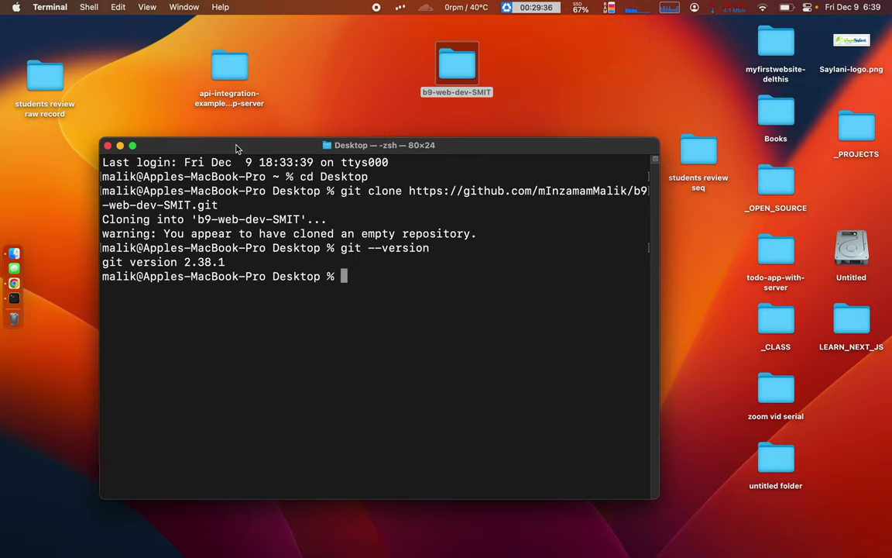
Step: Open the b9-web-dev-SMIT folder from the desktop and look through the options available for its empty area
double_click(463, 67)
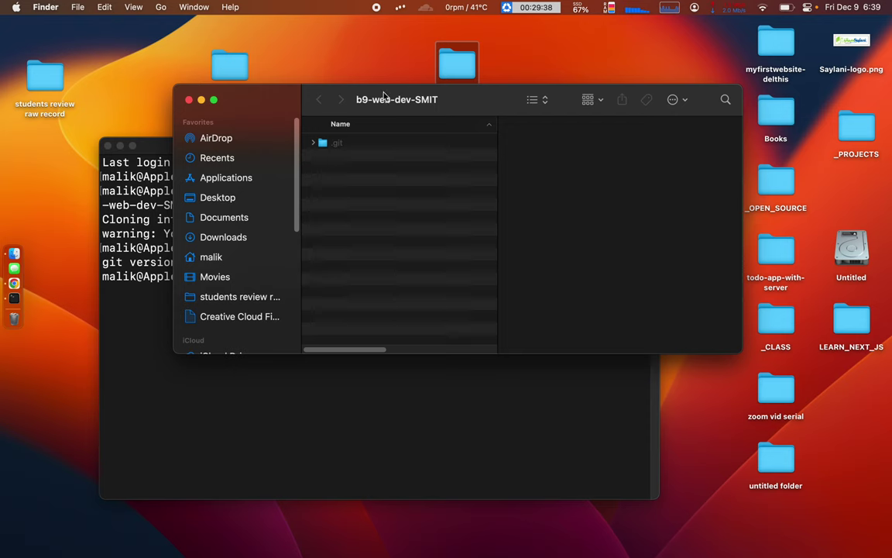
right_click(342, 188)
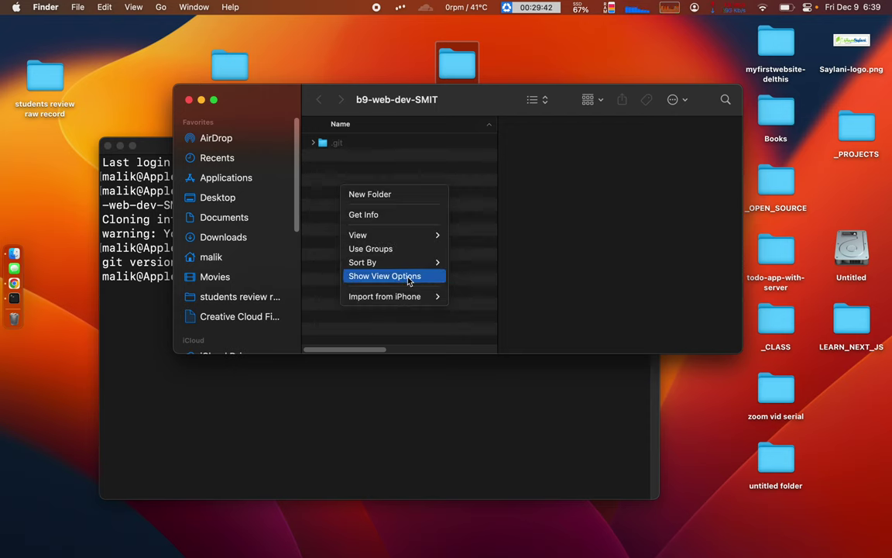
mouse_move(420, 302)
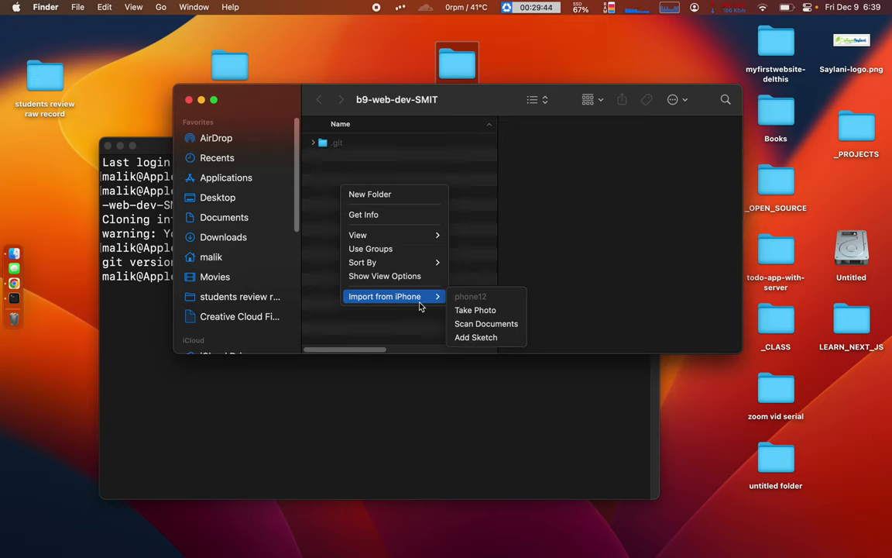
left_click(313, 179)
right_click(339, 173)
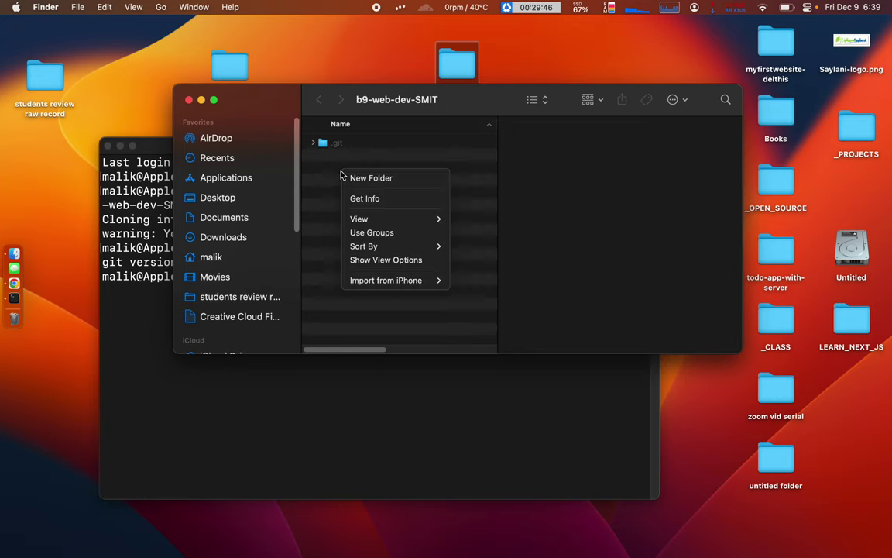
left_click(330, 181)
right_click(348, 173)
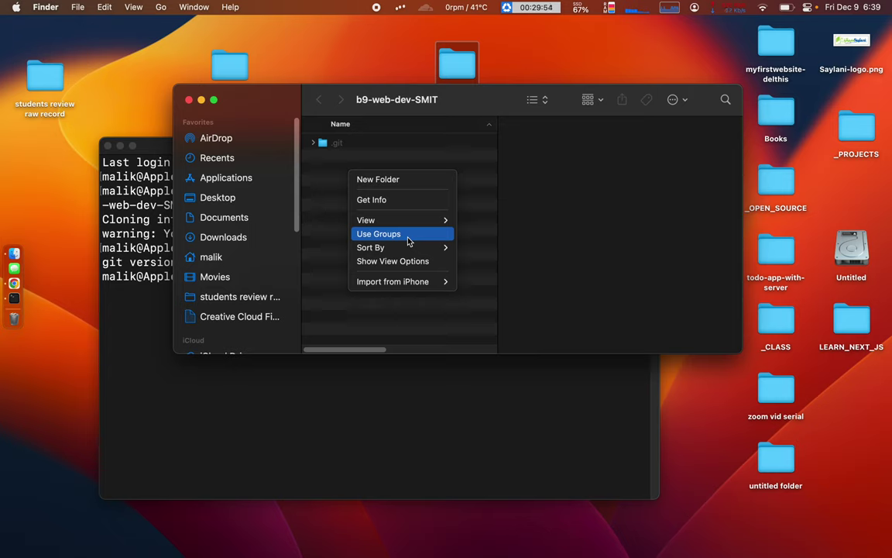
left_click(331, 196)
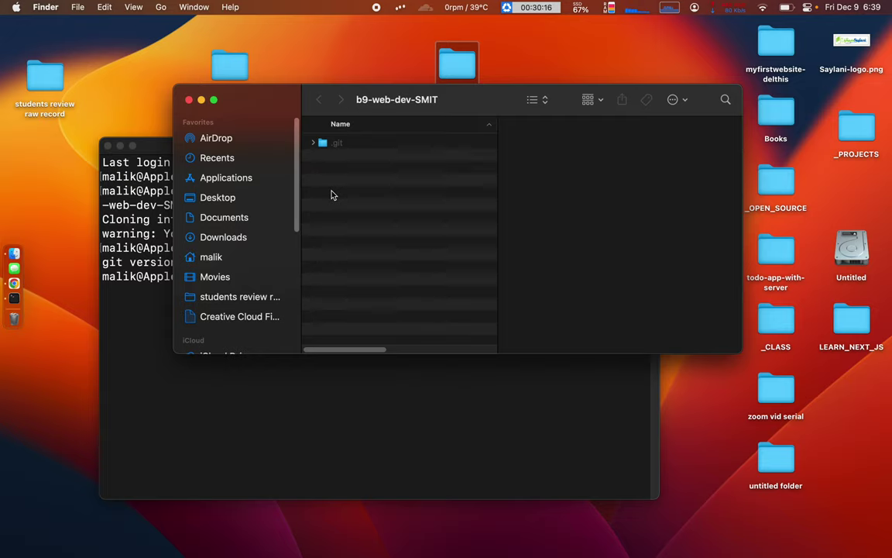
Step: Switch to Chrome, search Google for vs code in a new tab and open the official Visual Studio Code site
key("ctrl+Right")
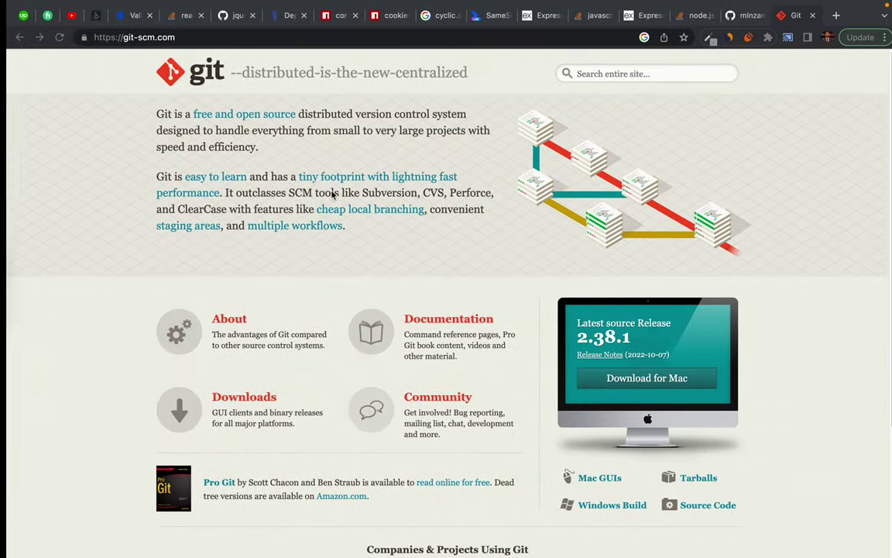
left_click(829, 16)
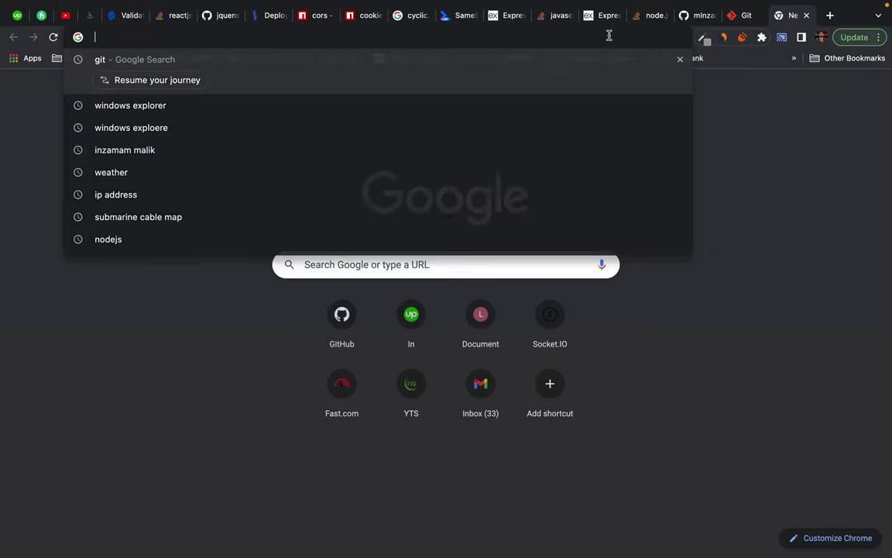
type("code")
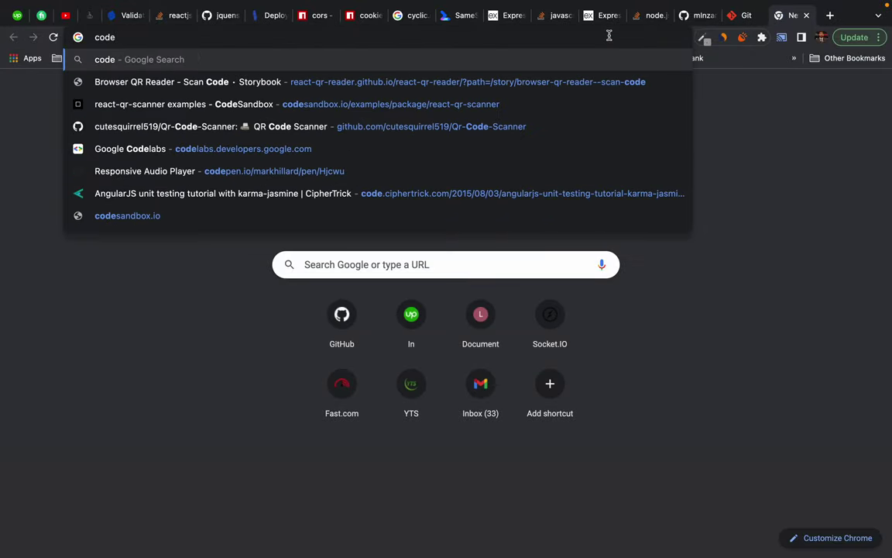
key("Home")
type("vs")
key("Return")
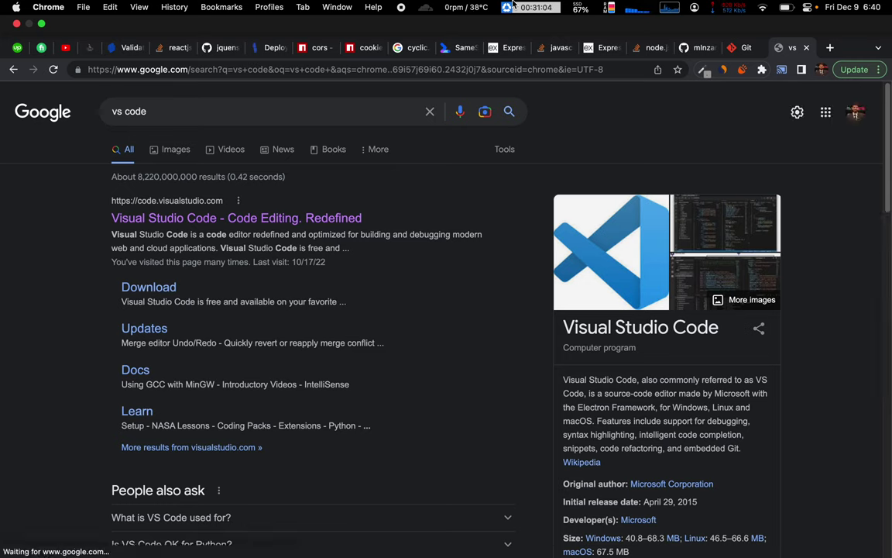
scroll(648, 309, "down", 1)
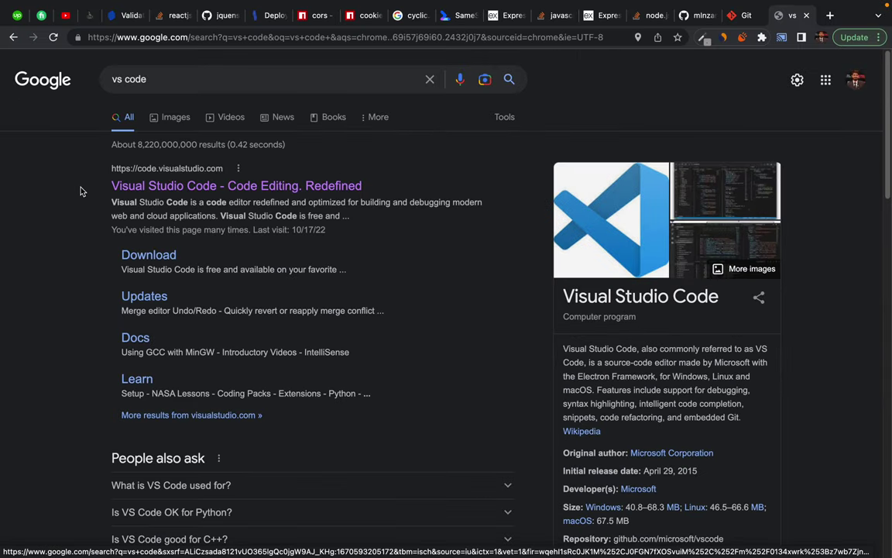
left_click(142, 188)
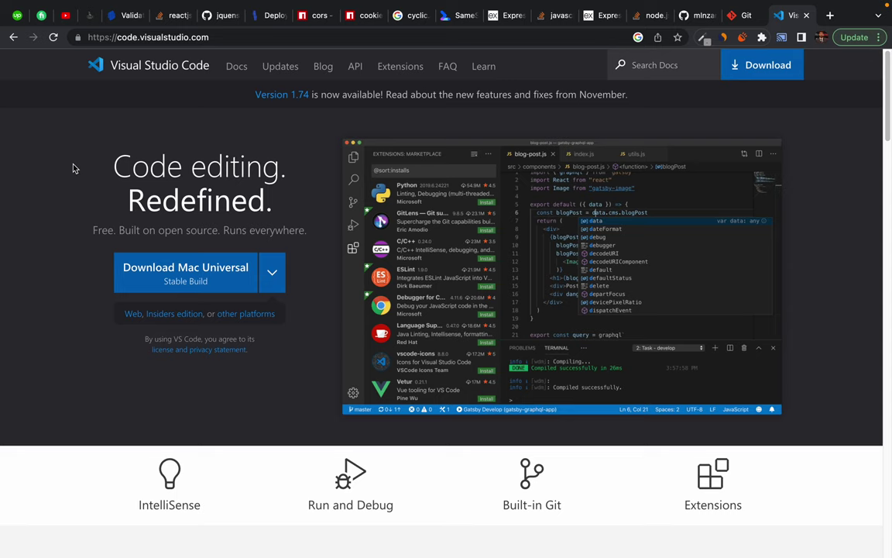
Step: Highlight the Code editing. Redefined. headline on the site, close that tab and switch back to the desktop
left_click_drag(109, 149, 279, 195)
left_click(279, 195)
left_click_drag(123, 151, 260, 198)
left_click(282, 220)
left_click(807, 16)
key("super+Tab")
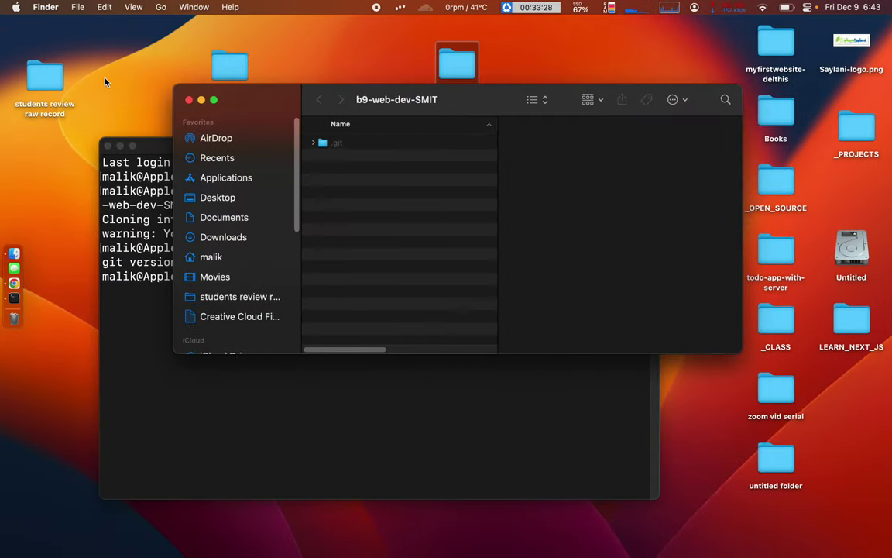
Step: Launch Visual Studio Code by searching Spotlight for code and look over its file commands
key("super+space")
type("code")
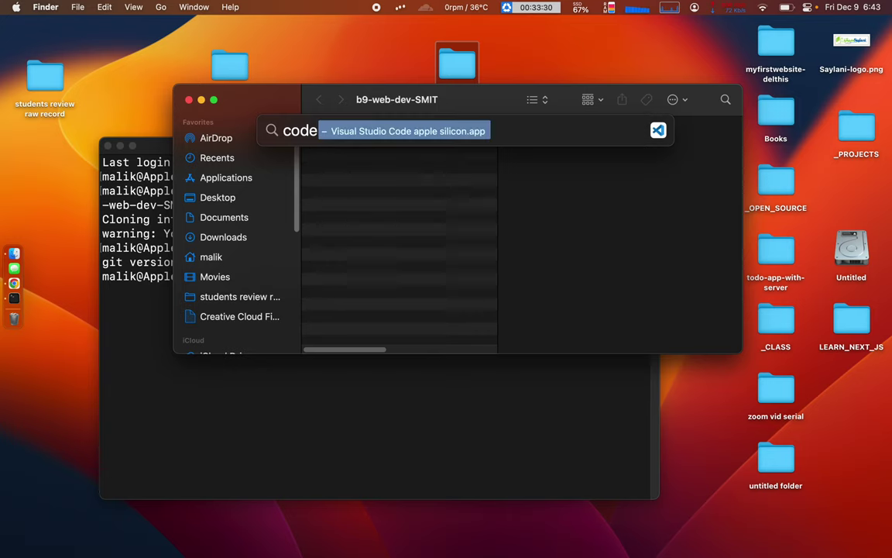
key("Return")
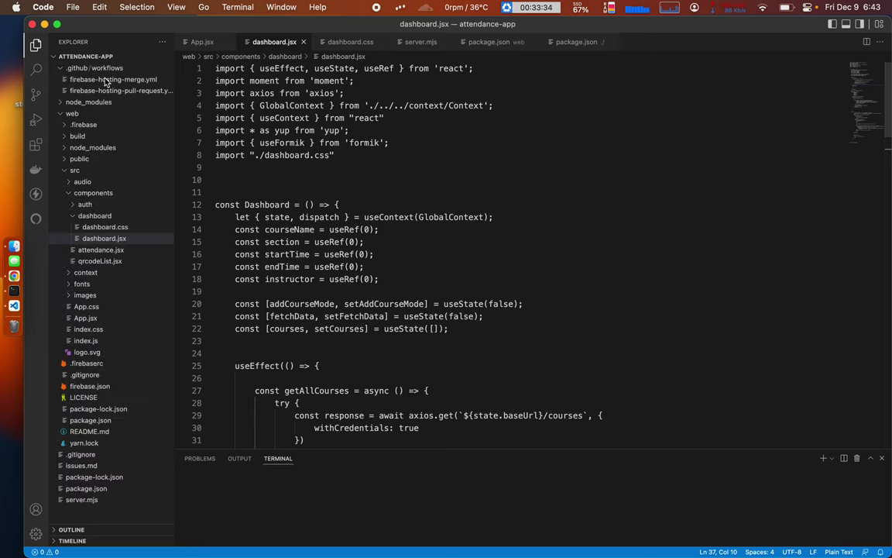
left_click(71, 7)
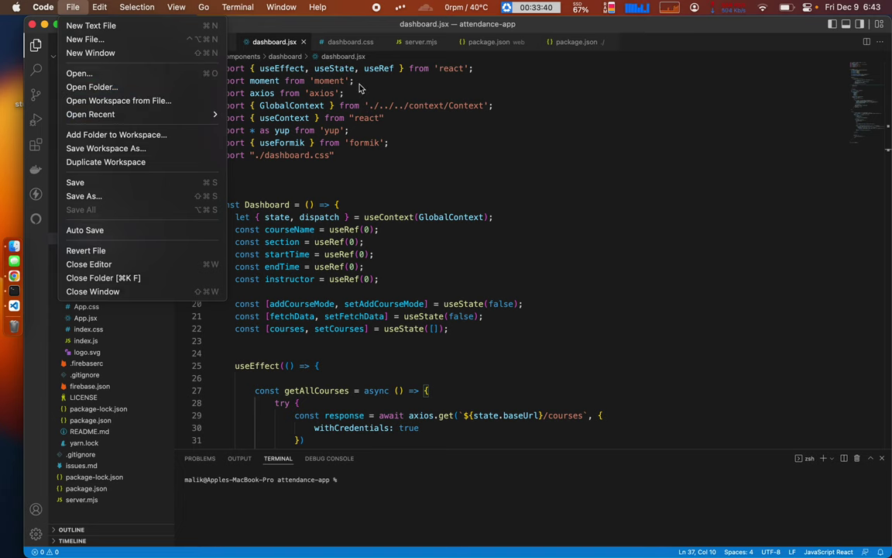
left_click(229, 54)
Step: Close all open attendance-app editors, the VS Code window and the b9-web-dev-SMIT folder window
key("super+w")
key("super+w")
key("super+w")
key("super+w")
key("super+w")
key("super+w")
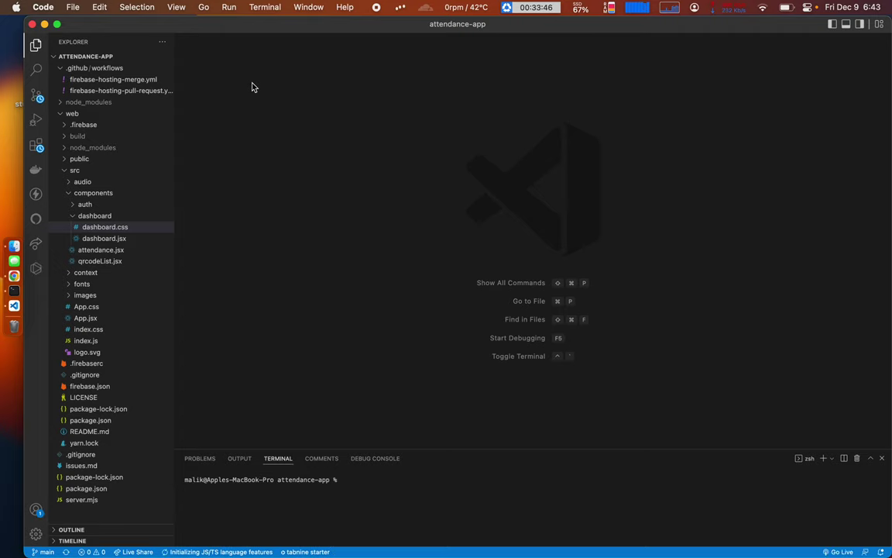
left_click(31, 24)
left_click(188, 99)
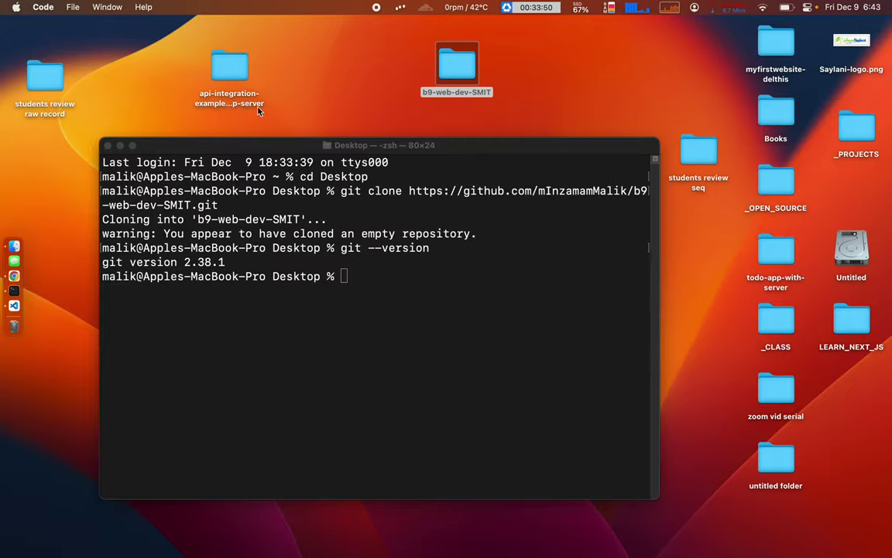
Step: Bring Terminal forward and highlight the current Desktop location in its prompt
left_click_drag(275, 141, 275, 141)
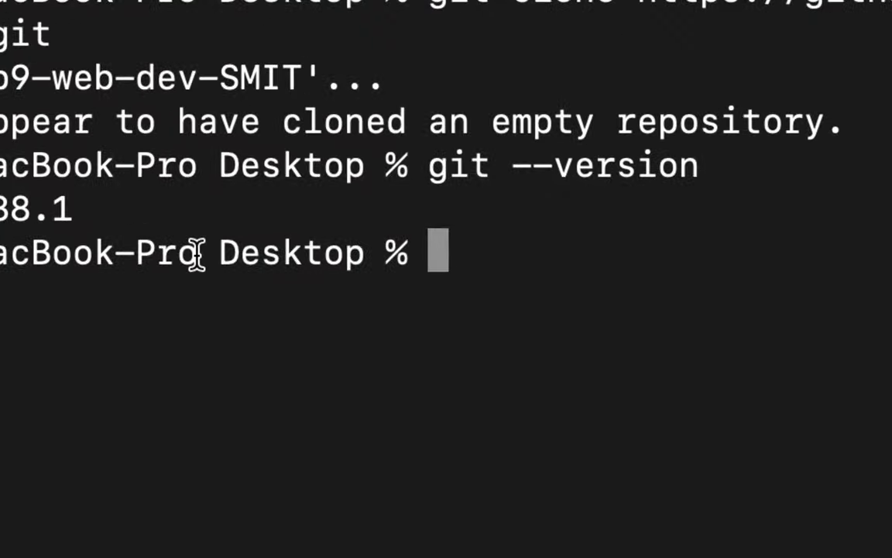
left_click_drag(272, 267, 339, 268)
left_click(335, 243)
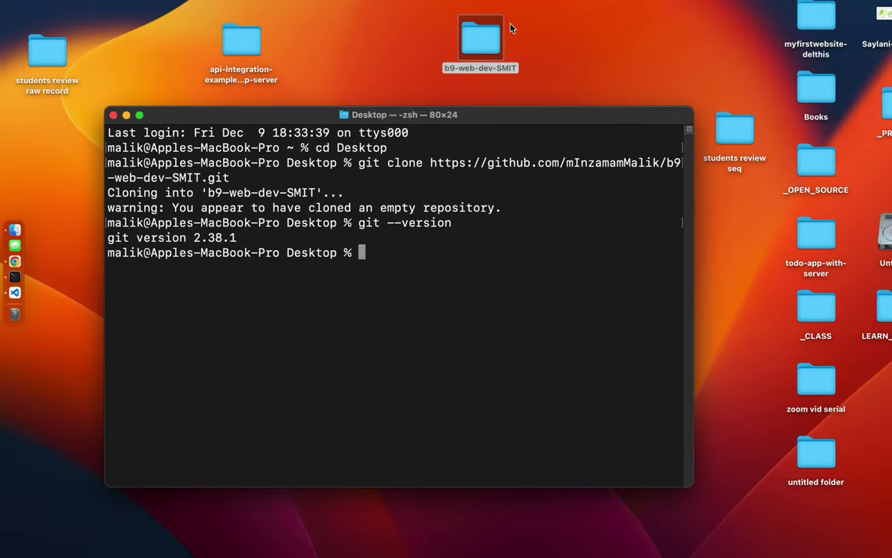
double_click(366, 268)
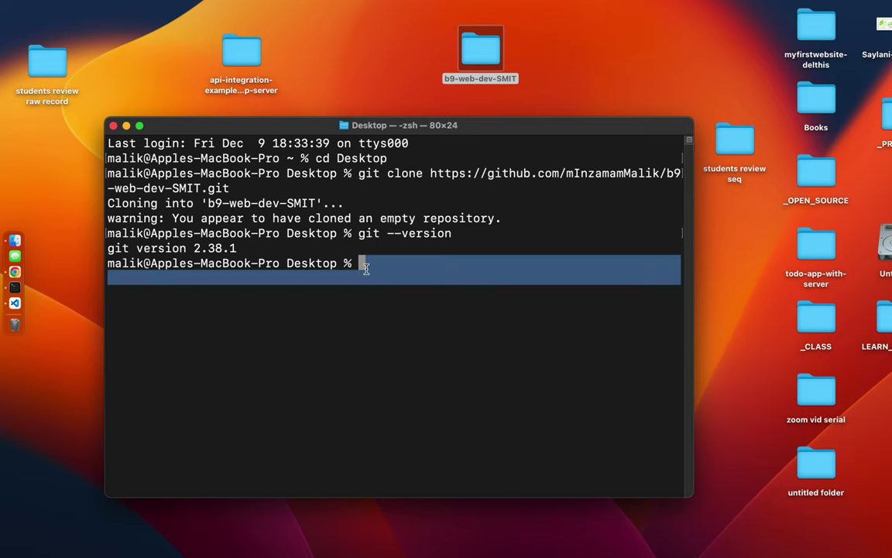
Step: Start a cd command, pointing out the git clone command, the b9-web-dev-SMIT desktop folder and Desktop in the prompt
type("cd")
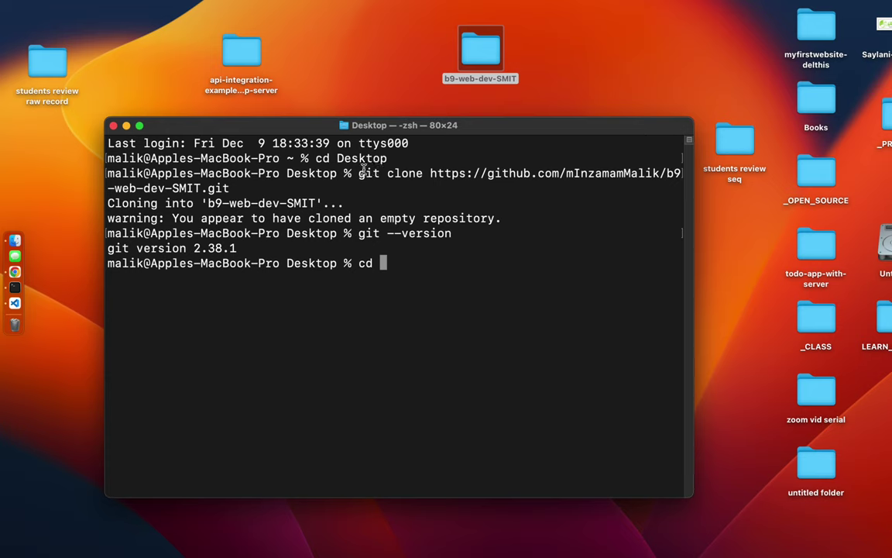
left_click_drag(358, 173, 405, 173)
left_click(439, 171)
left_click_drag(382, 35, 492, 68)
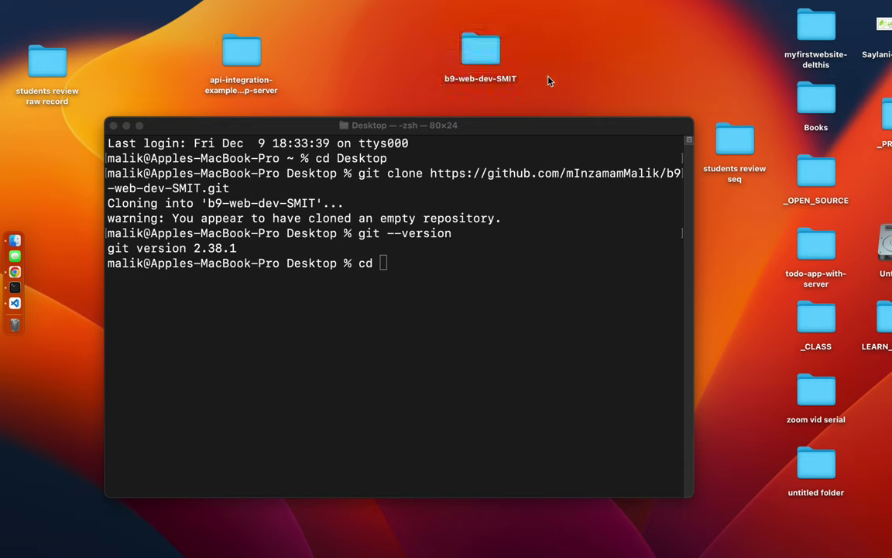
left_click(326, 267)
double_click(303, 264)
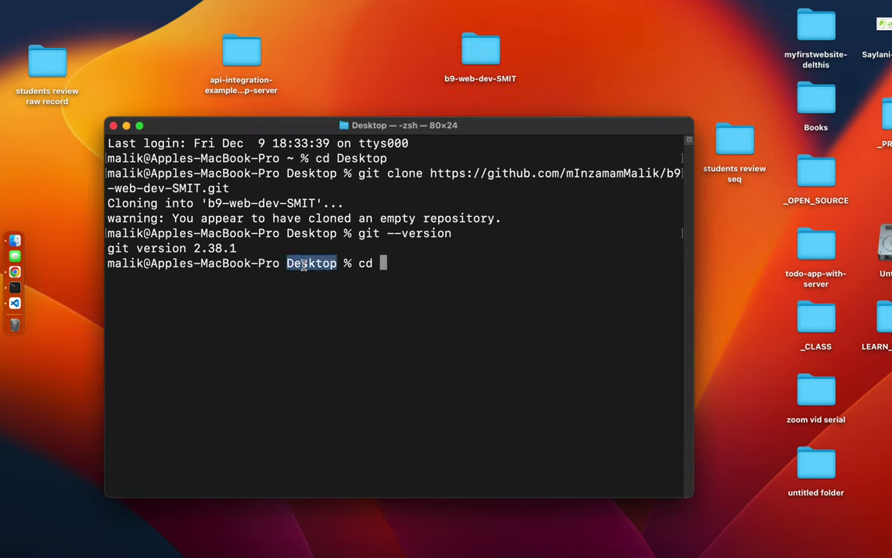
left_click(392, 274)
Step: Change into the b9-web-dev-SMIT directory with cd and open it in VS Code with code
type("cd ")
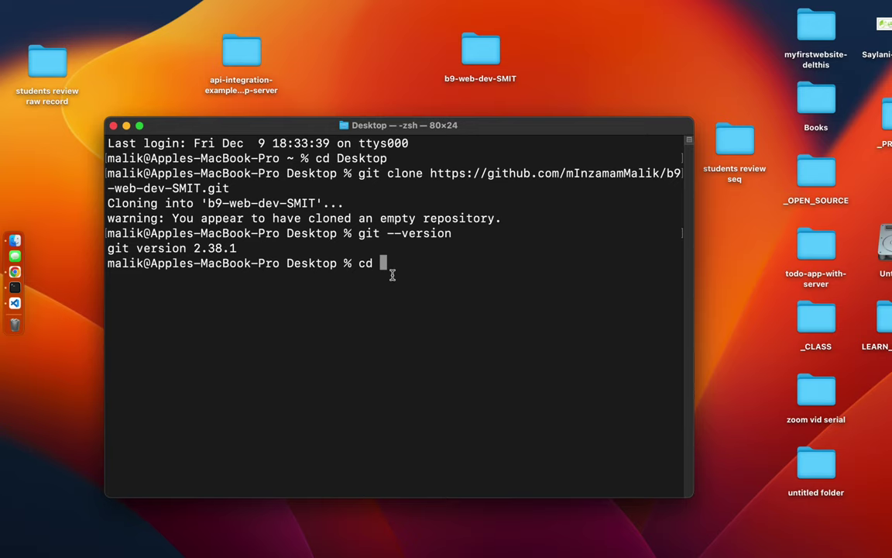
type("b9")
key("Tab")
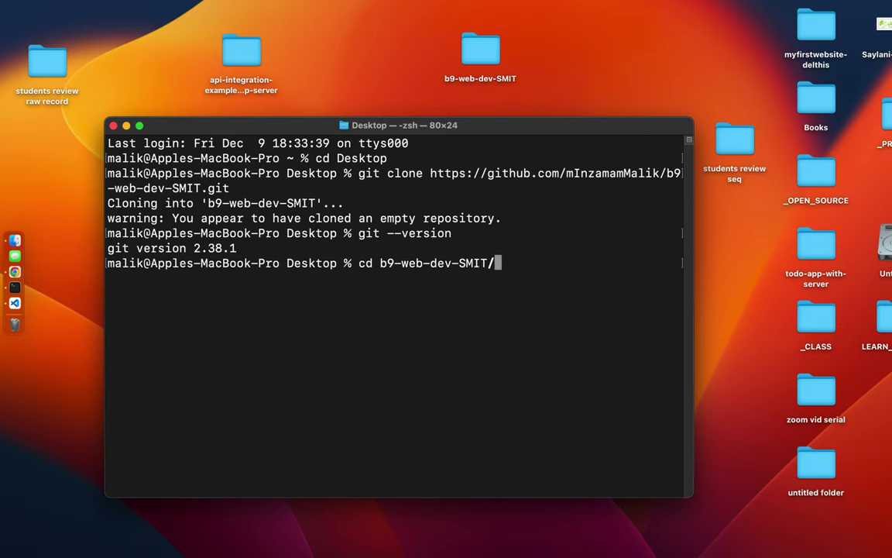
key("Return")
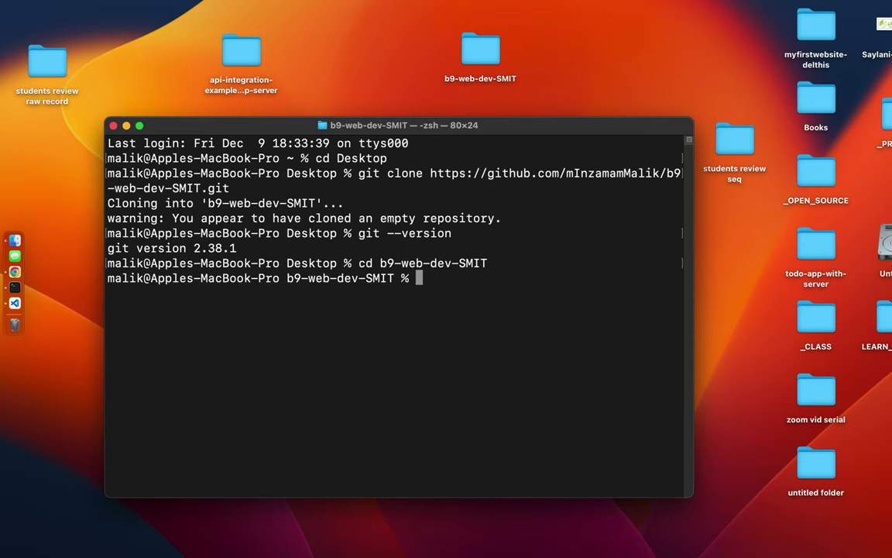
type("code .")
key("Return")
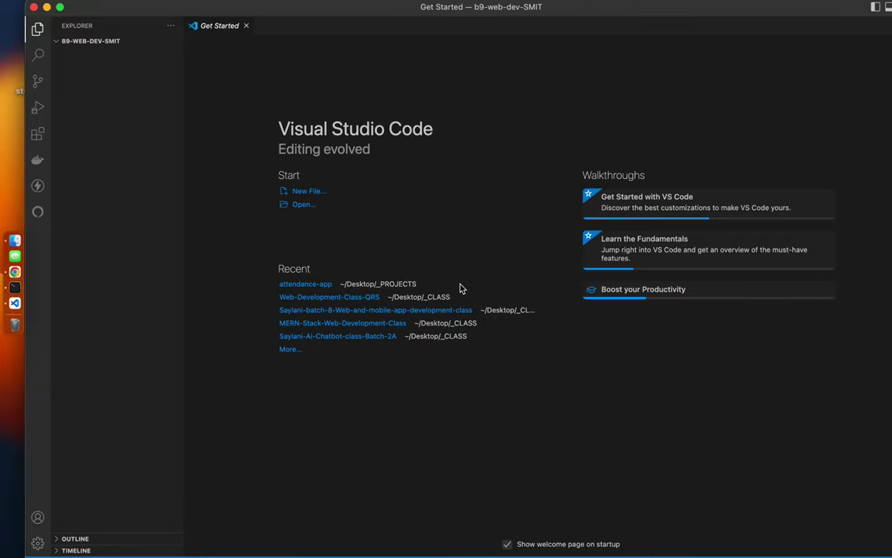
Step: Enlarge the VS Code interface by five zoom levels, and collapse and re-expand the B9-WEB-DEV-SMIT folder section
key("super+equal")
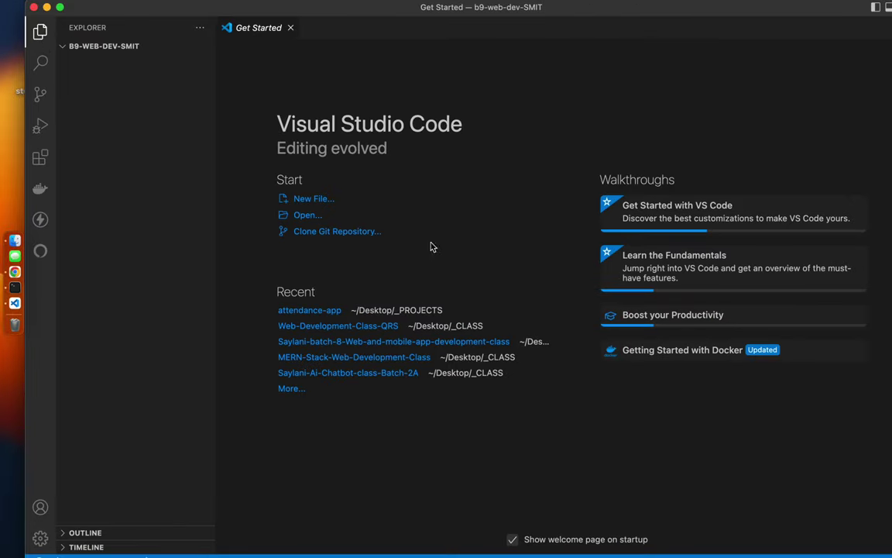
key("super+equal")
left_click(166, 164)
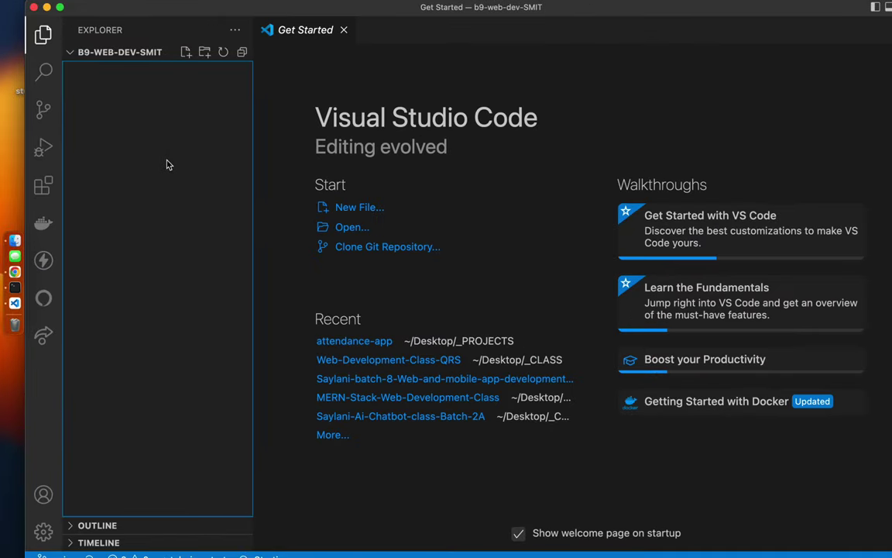
key("super+equal")
key("super+equal")
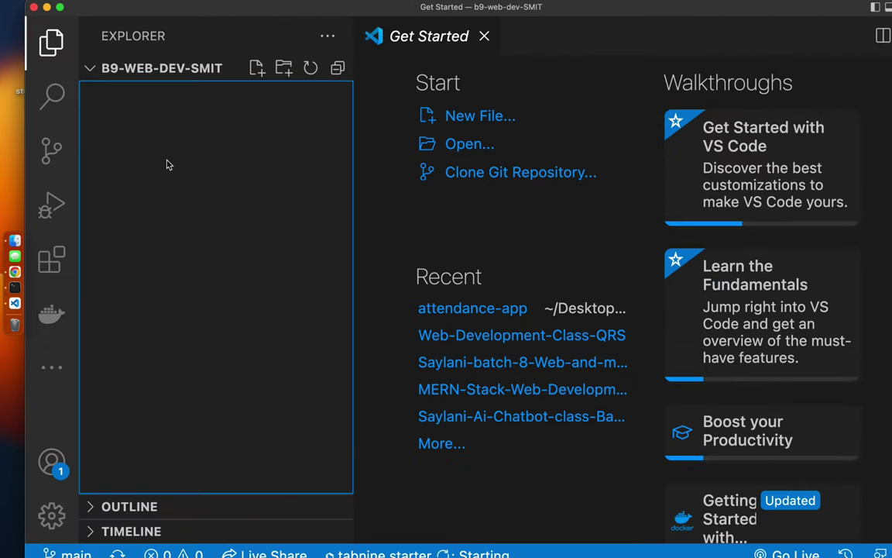
key("super+equal")
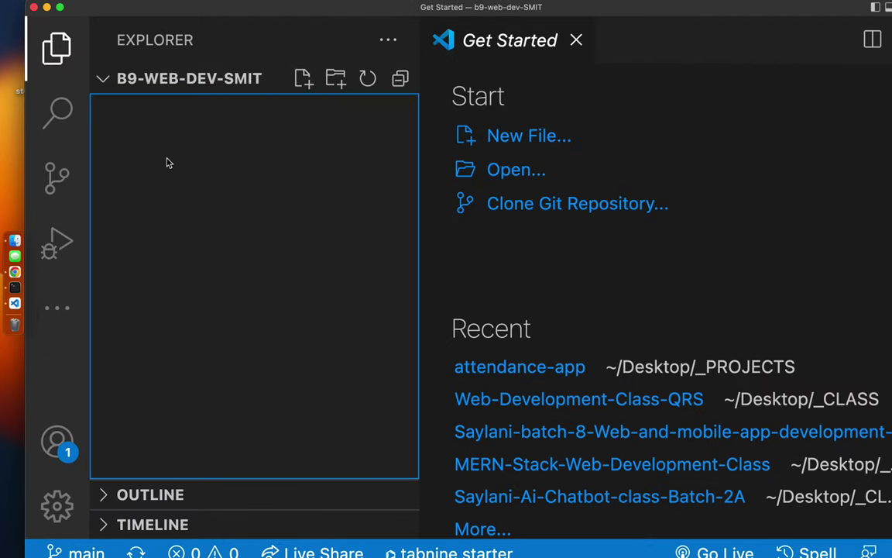
left_click(105, 86)
left_click(105, 85)
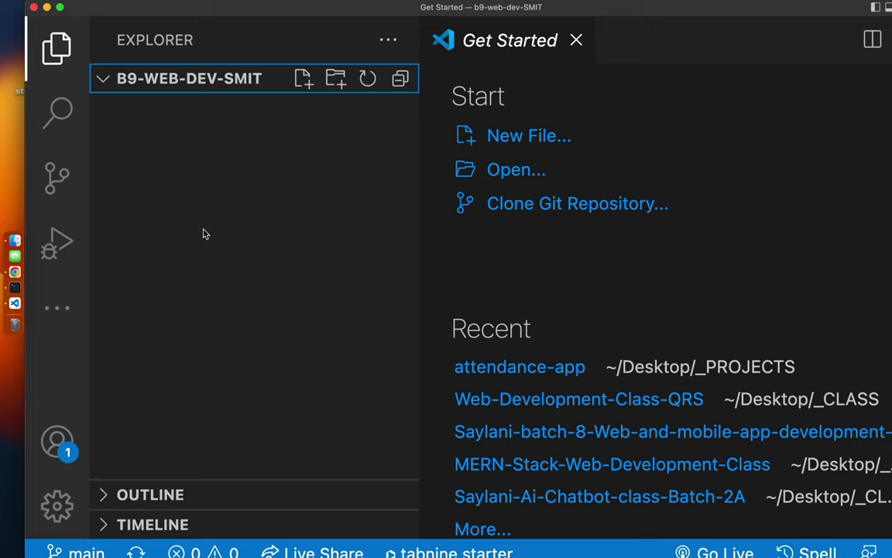
Step: Close the Get Started page and make the VS Code window full screen
left_click(577, 41)
left_click(288, 169)
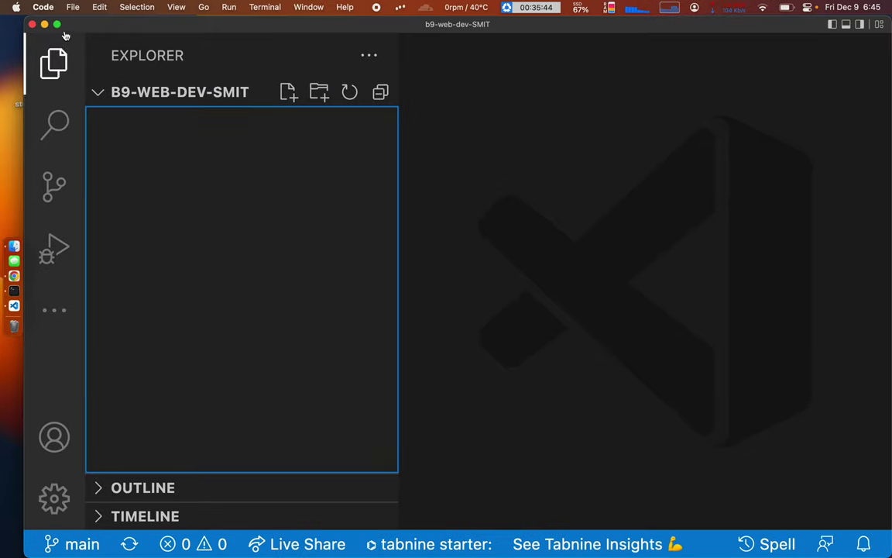
left_click(57, 25)
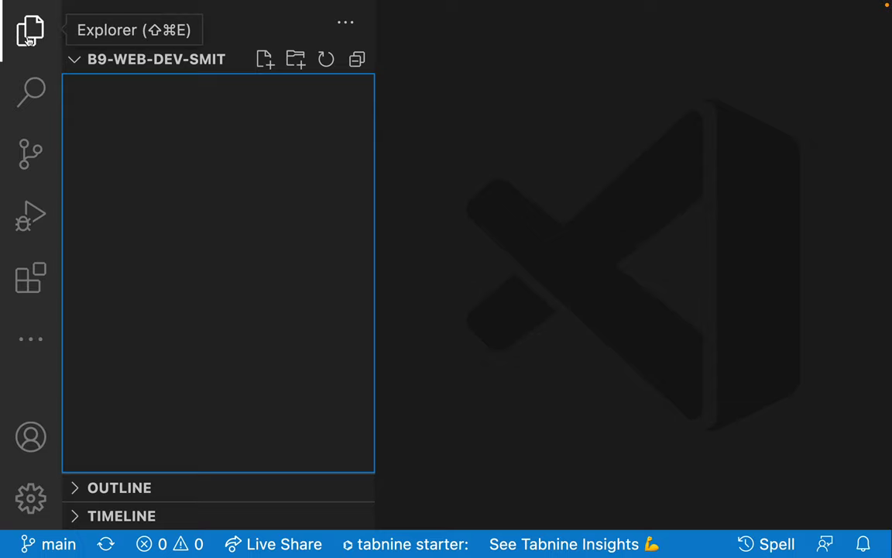
Step: View the Search and Source Control views, and return to the Explorer
left_click(33, 91)
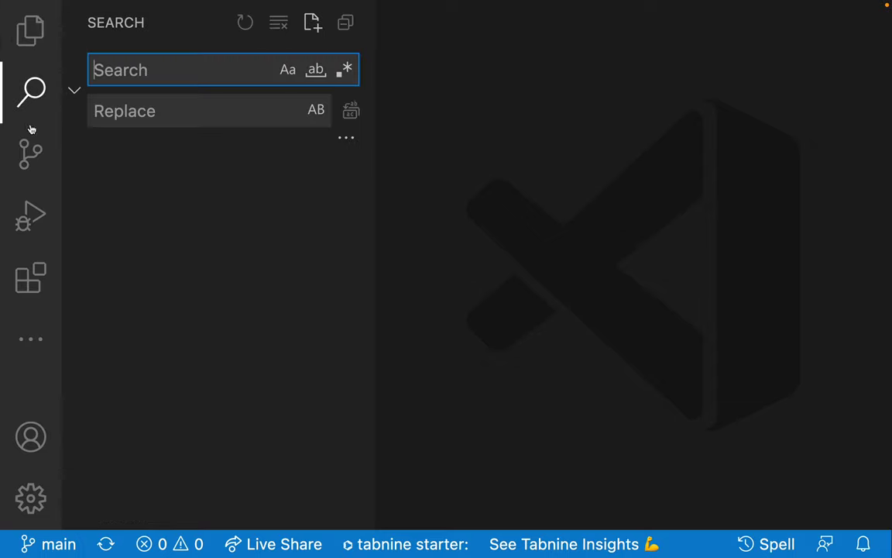
left_click(30, 151)
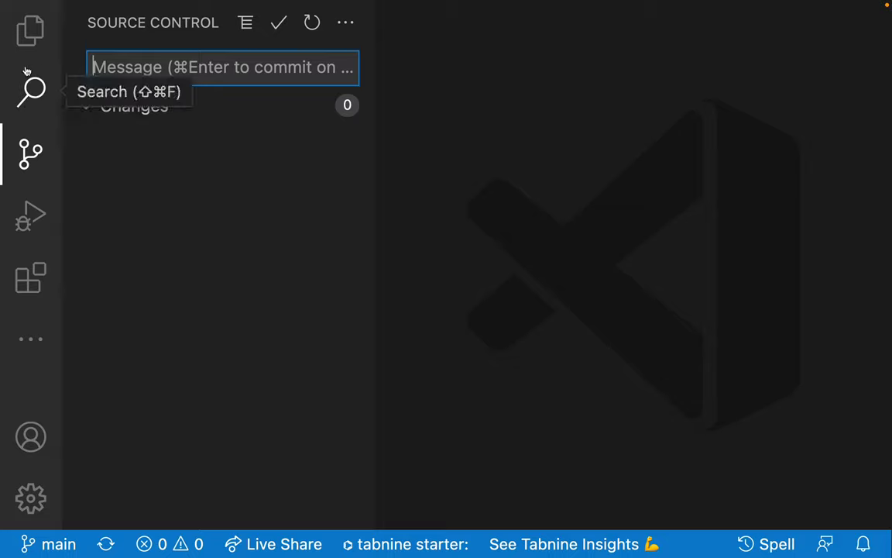
left_click(28, 35)
left_click(29, 29)
left_click(28, 29)
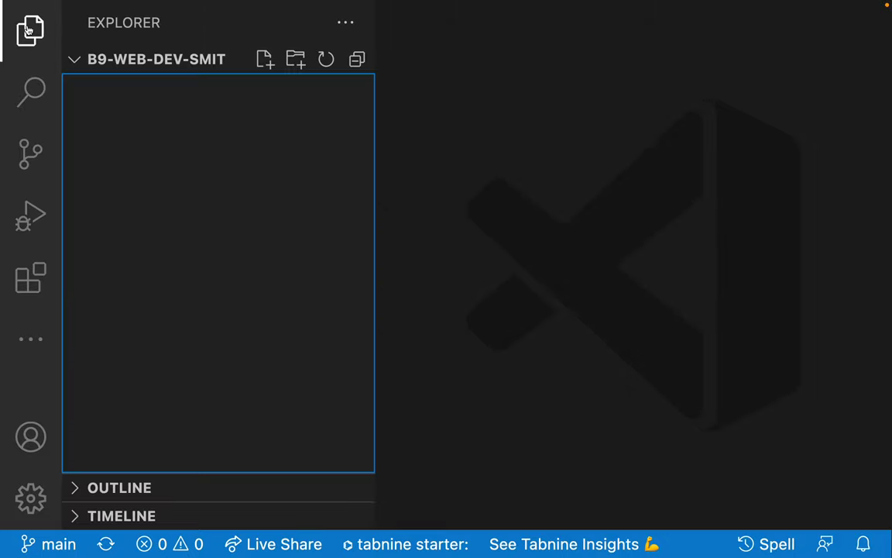
left_click(29, 29)
left_click(29, 30)
left_click(29, 30)
left_click(29, 30)
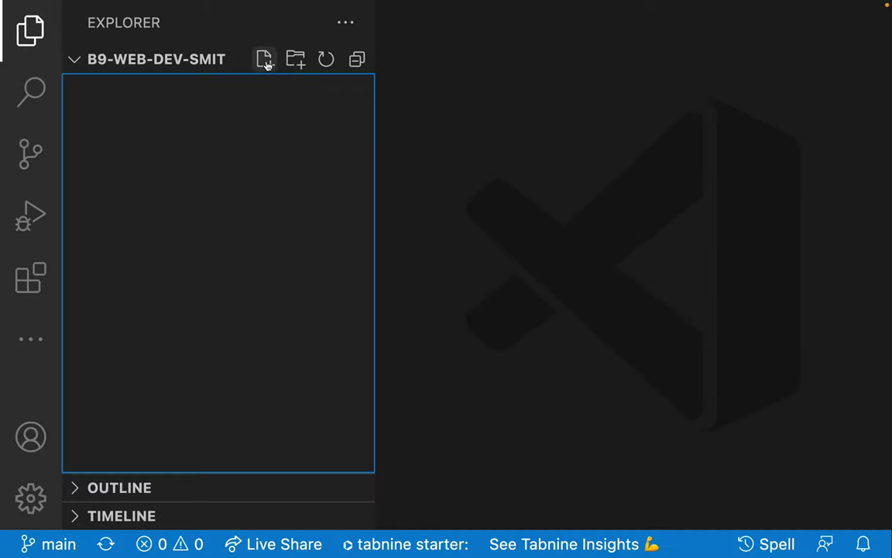
Step: Create a file named myfile.txt in the b9-web-dev-SMIT folder
left_click(264, 60)
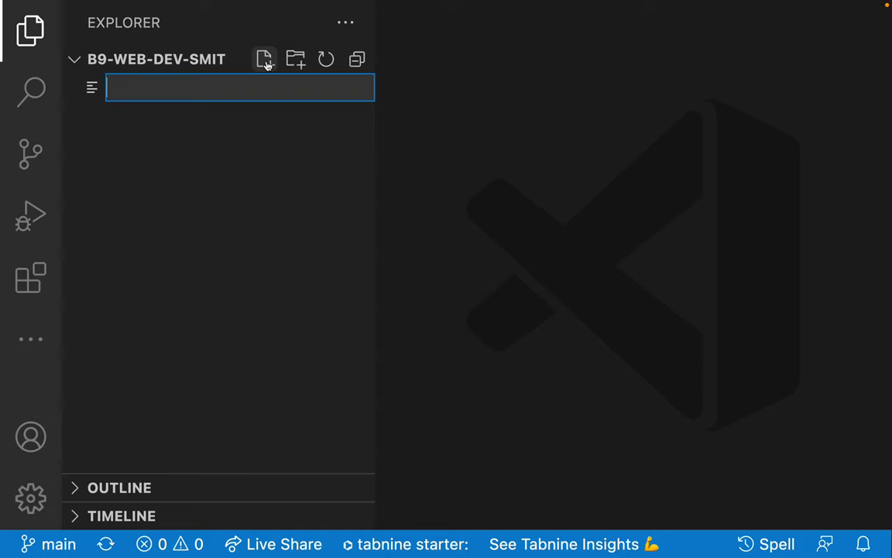
type("myfile.tx")
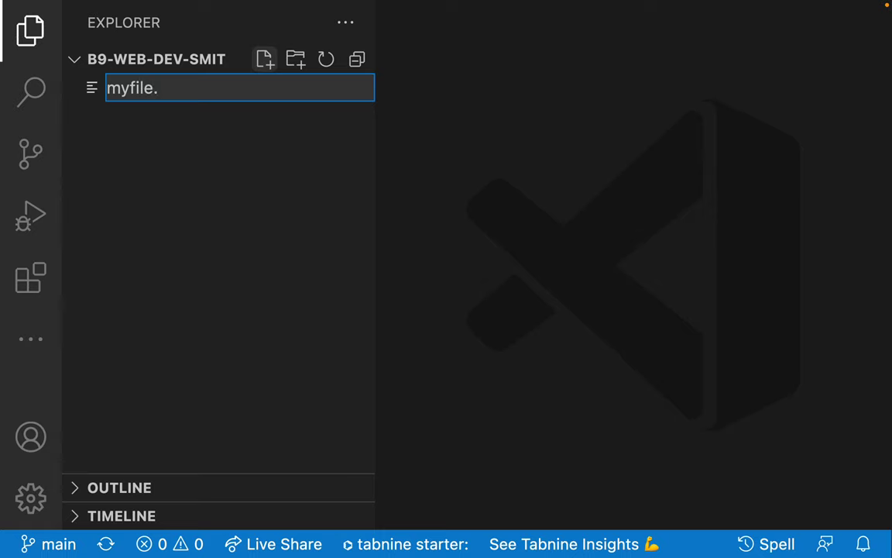
type("t")
key("Return")
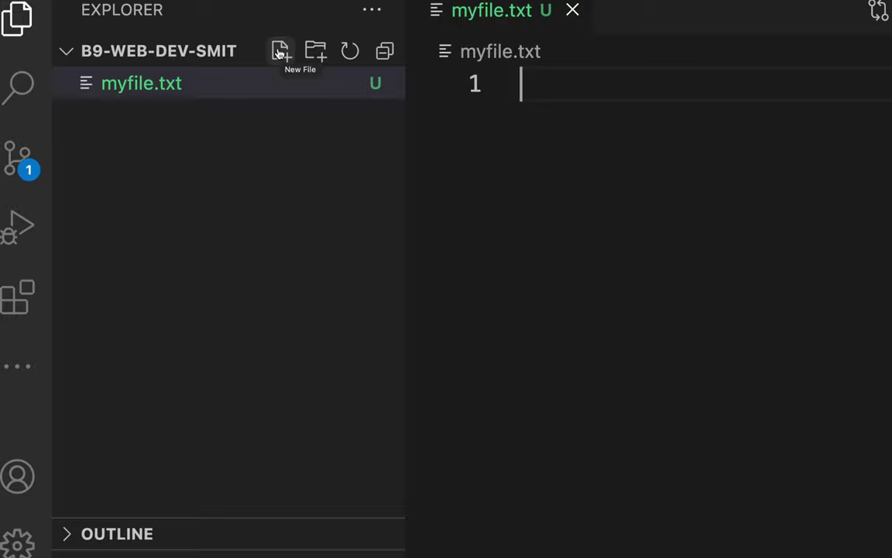
Step: Delete myfile.txt from the b9-web-dev-SMIT folder
left_click(294, 83)
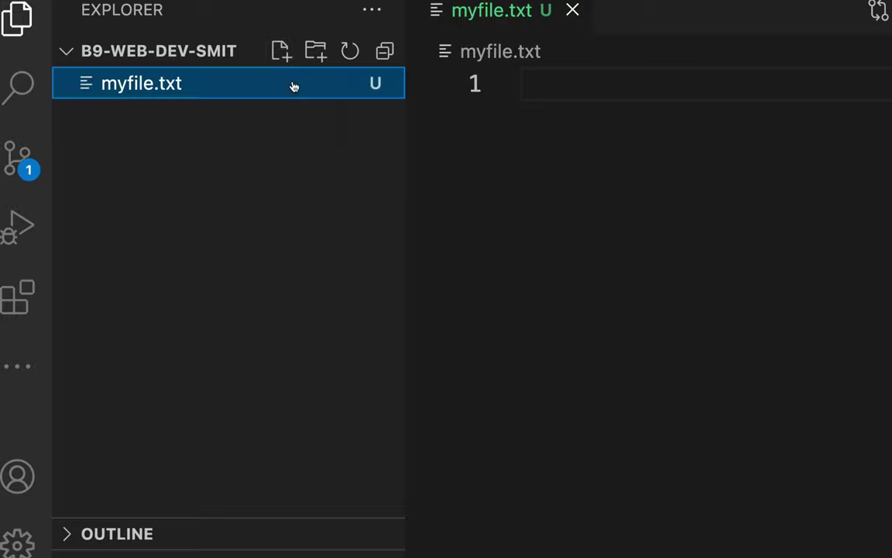
right_click(296, 81)
left_click(323, 298)
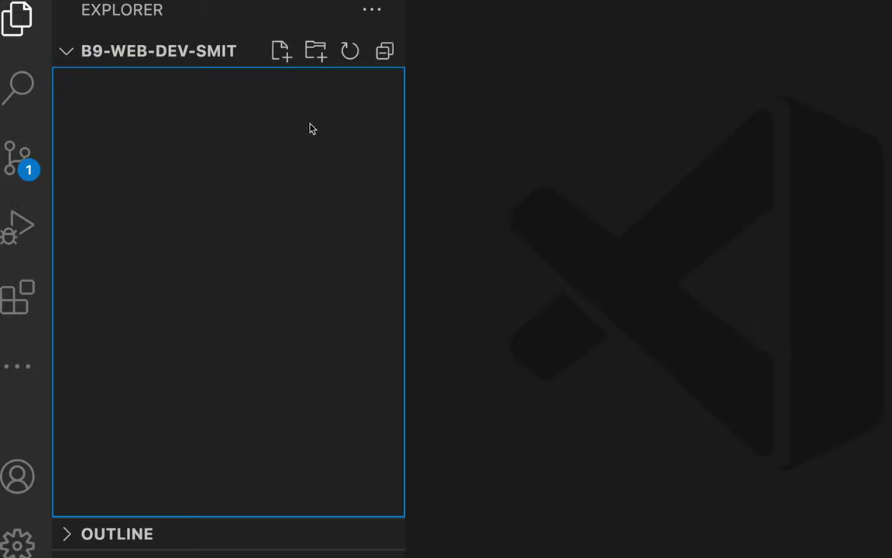
Step: Create the file myfile.txt in the b9-web-dev-SMIT folder again
left_click(280, 51)
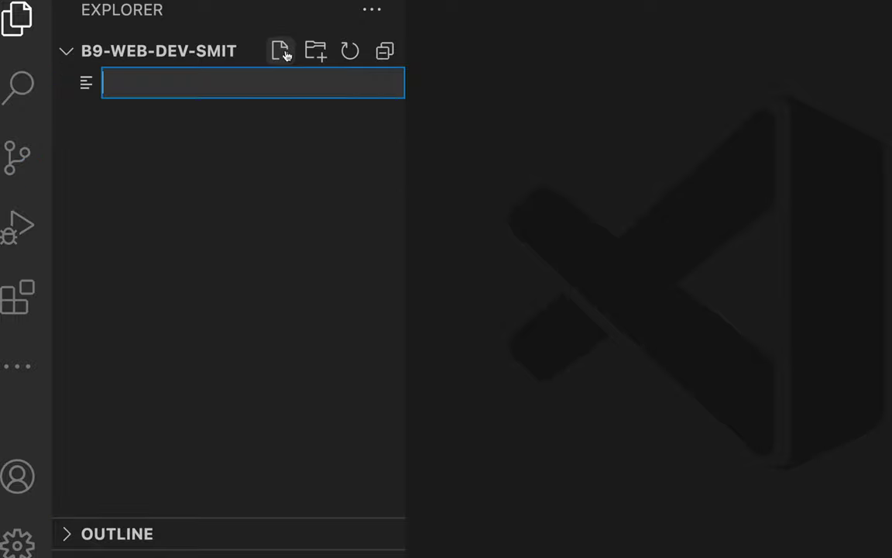
type("myfile.txt")
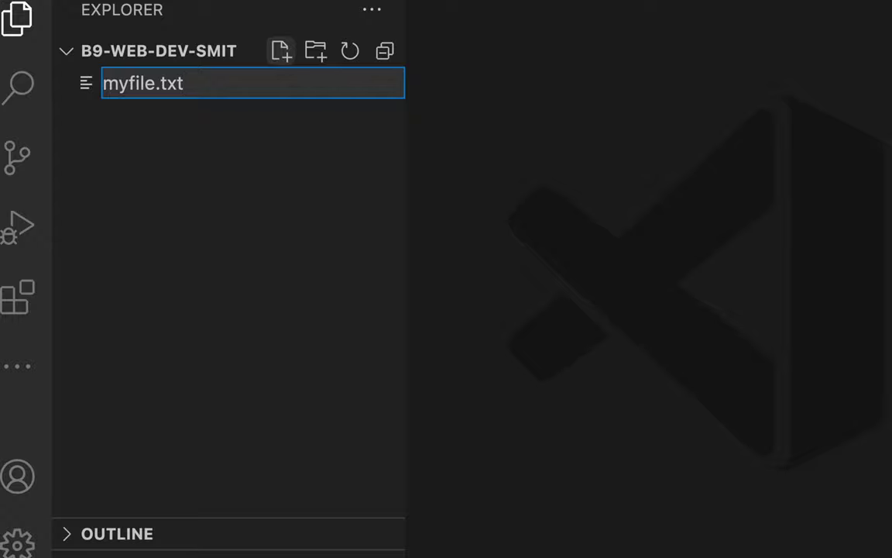
key("Return")
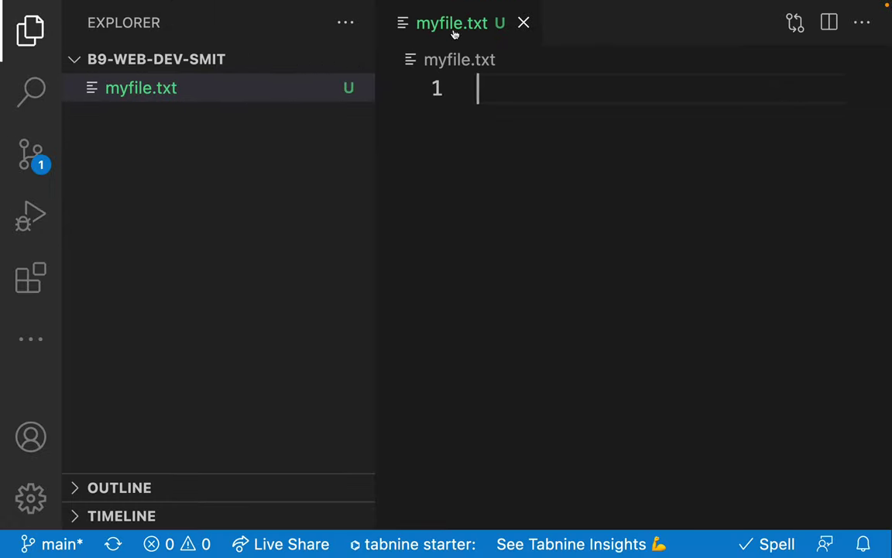
Step: Close myfile.txt and reopen it from the Explorer twice
left_click(523, 23)
left_click(143, 89)
left_click(524, 24)
left_click(155, 89)
Step: Narrow the side bar, write "this is my first text file" on line 1 of myfile.txt and save it
left_click(523, 87)
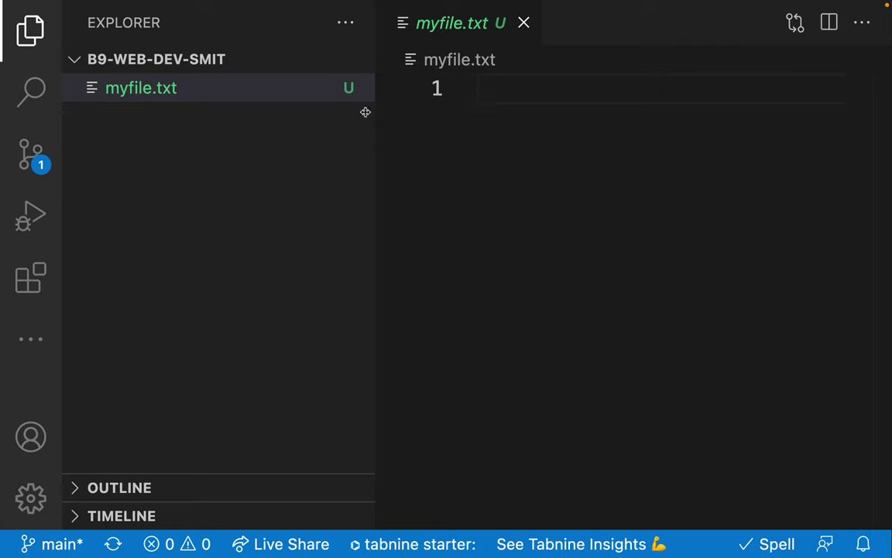
left_click_drag(371, 133, 311, 134)
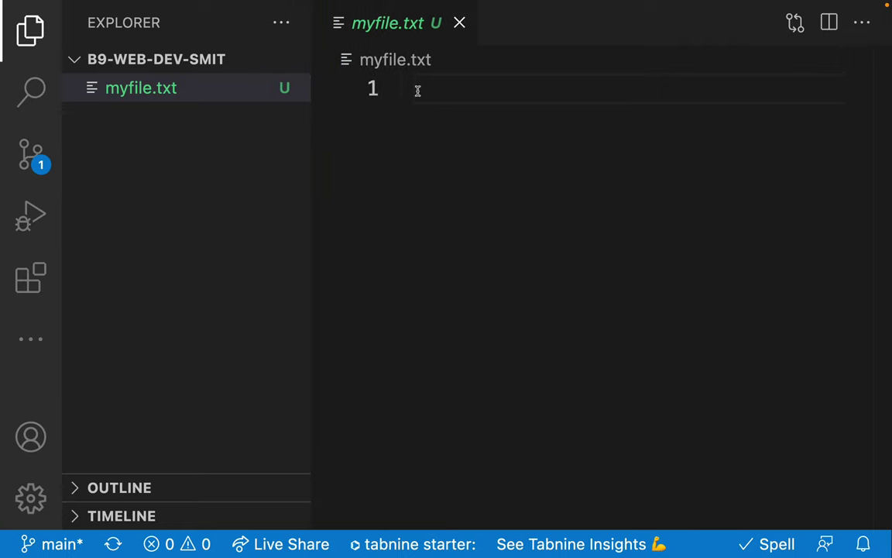
type("this is my first text fil")
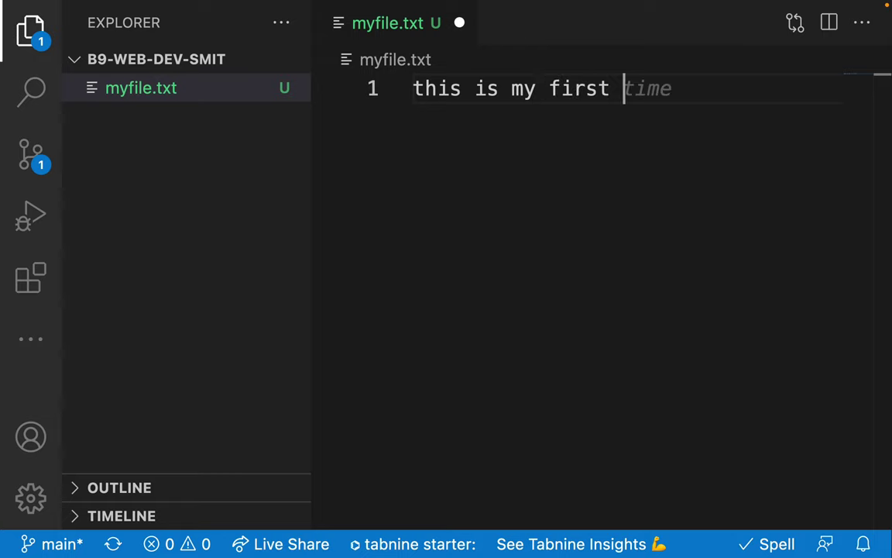
type("e")
key("super+s")
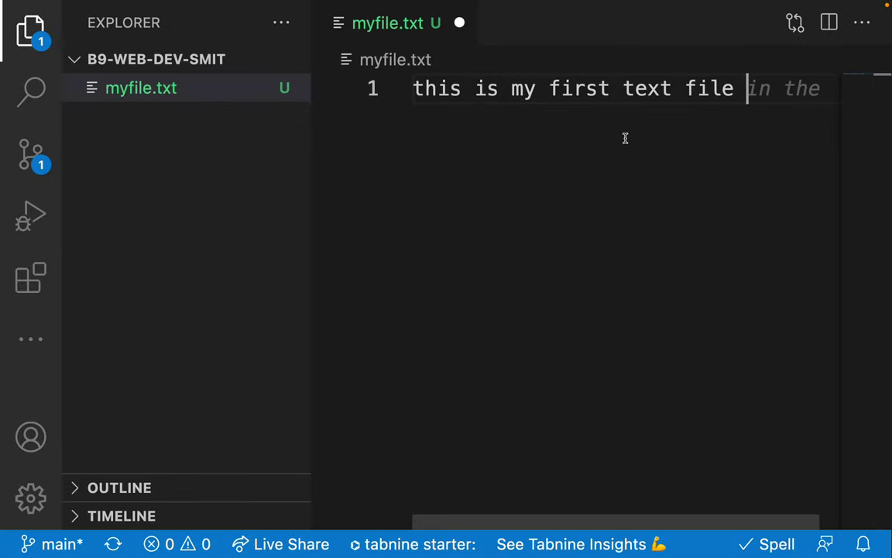
key("ctrl+s")
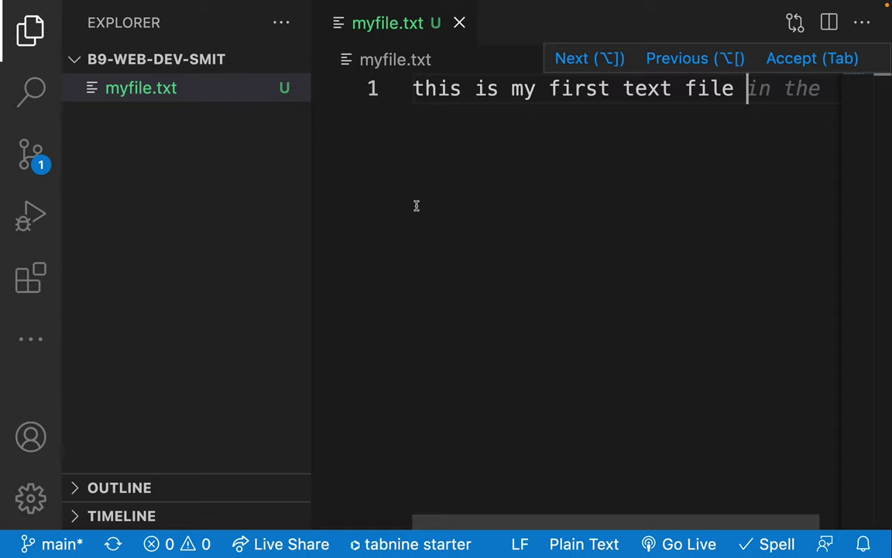
Step: Switch to the Terminal app, highlight b9-web-dev-SMIT in the last prompt and close the Terminal window
key("ctrl+Left")
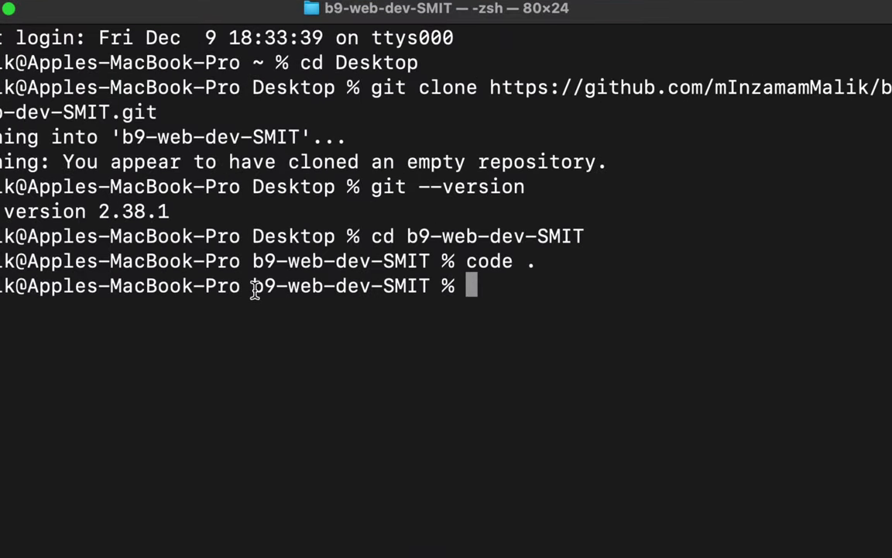
left_click_drag(273, 298, 433, 283)
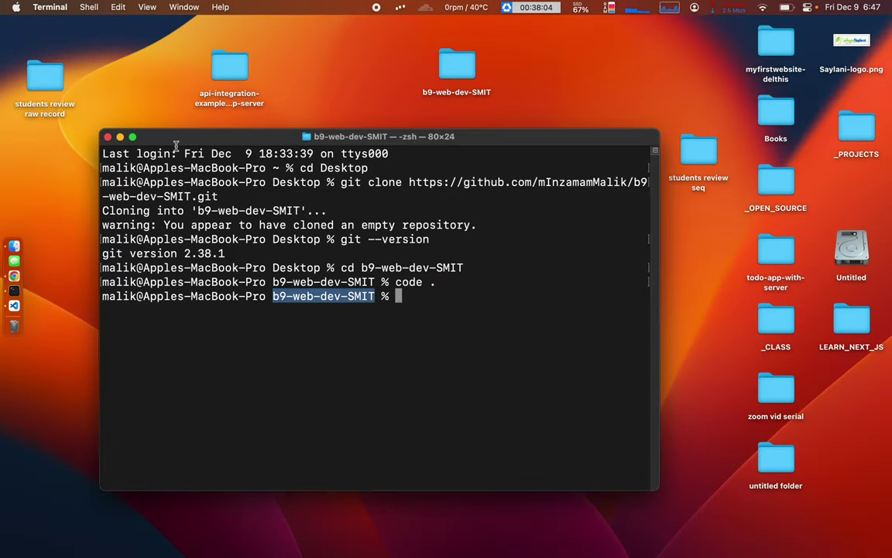
left_click(108, 136)
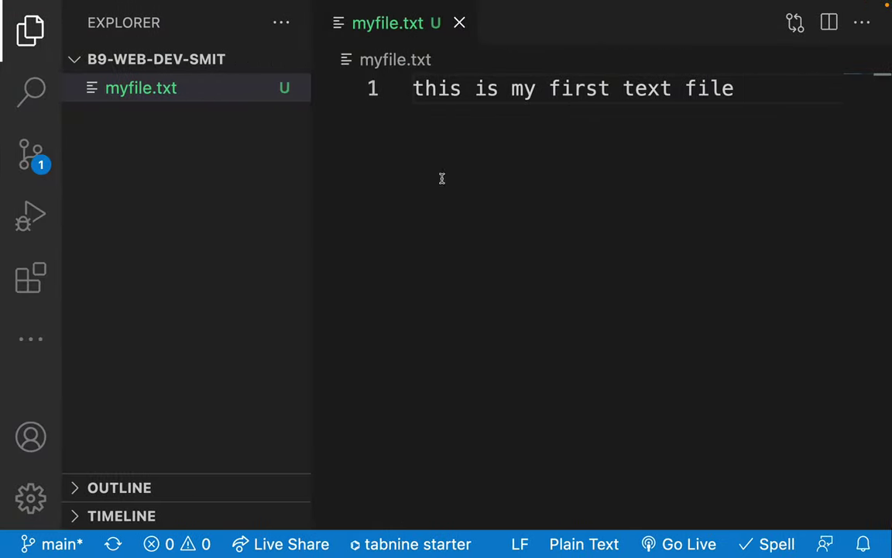
Step: Open the integrated terminal in VS Code and narrow the side bar further to give it room
key("ctrl+grave")
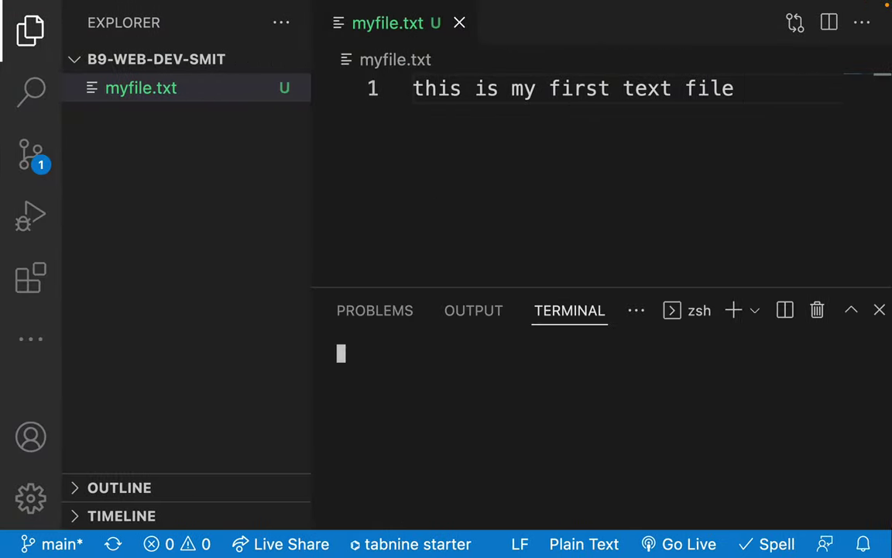
left_click_drag(315, 234, 237, 234)
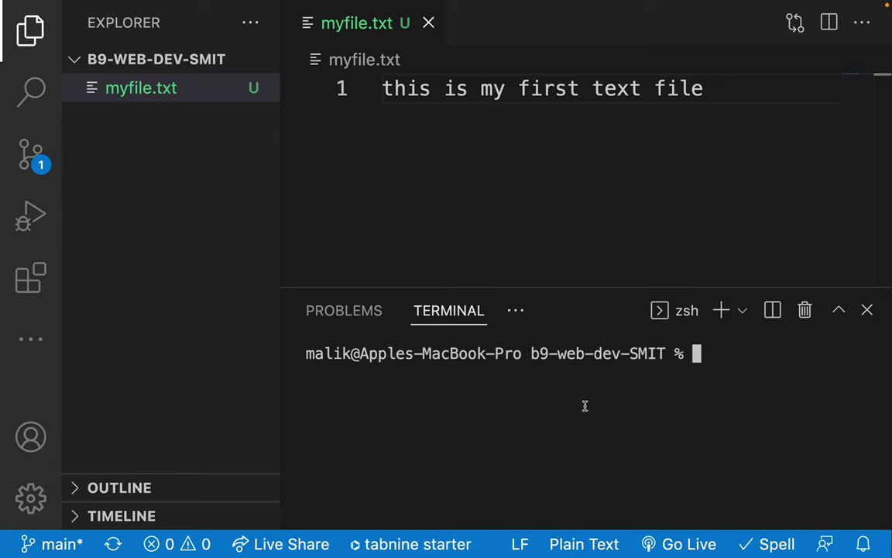
Step: Switch to Chrome, search Google Images for keyboard and examine the Computer Hope picture around the backtick key
key("ctrl+Right")
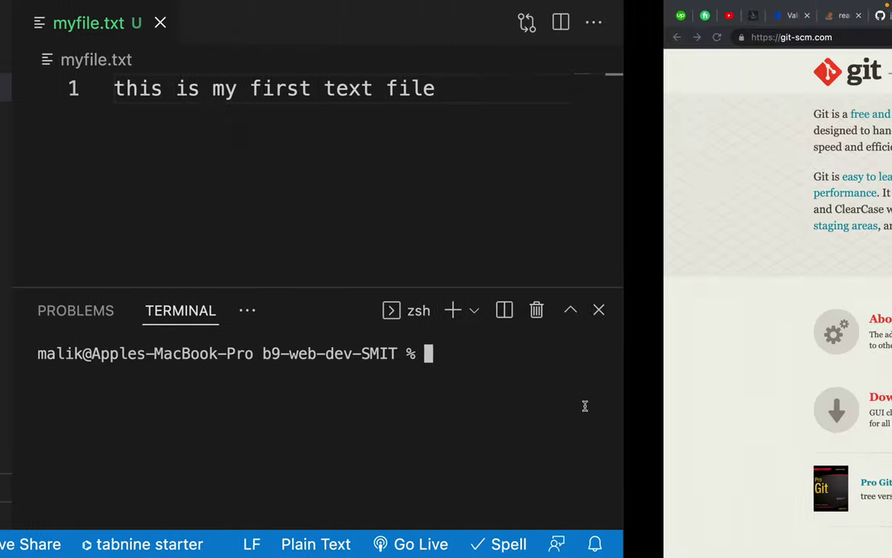
left_click(831, 15)
type("keyboard")
key("Return")
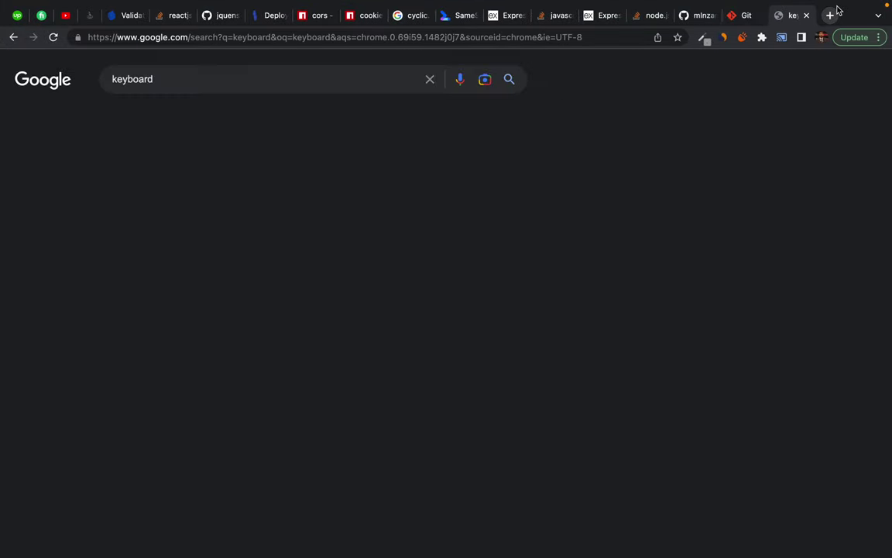
left_click(169, 118)
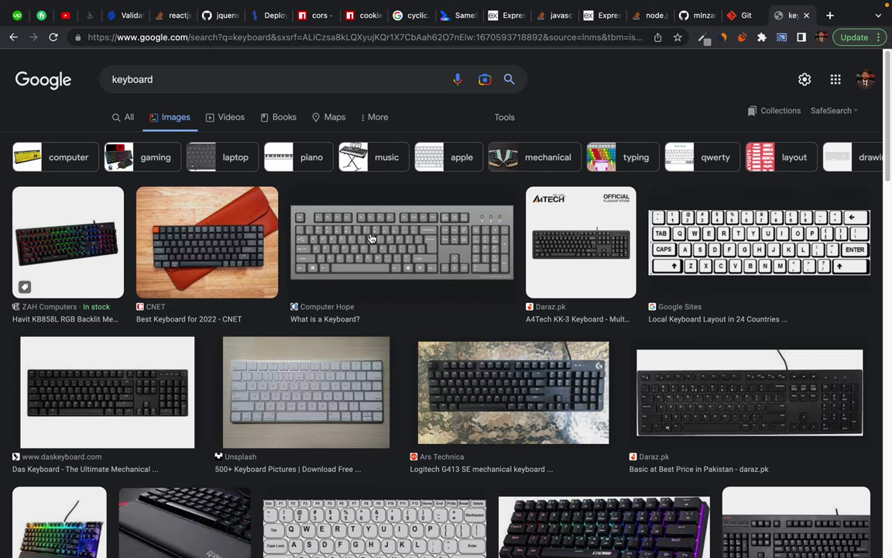
mouse_move(380, 5)
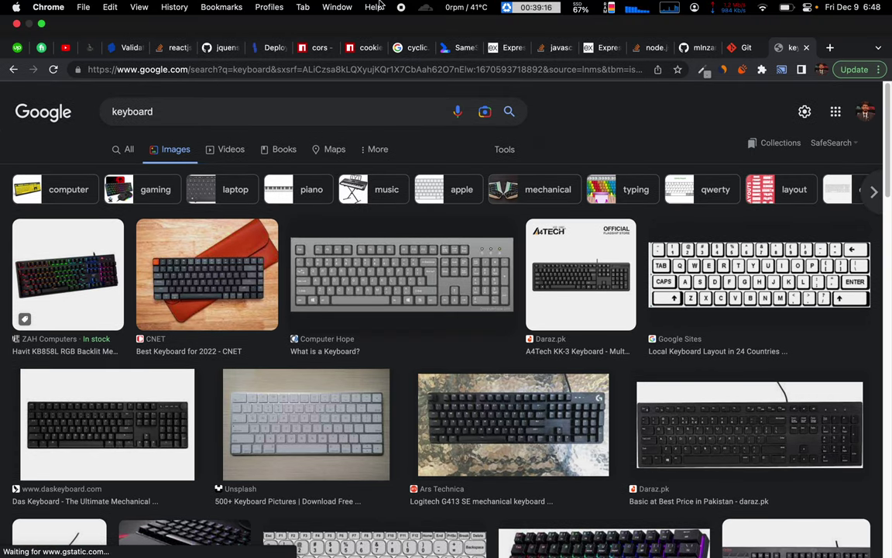
left_click(402, 275)
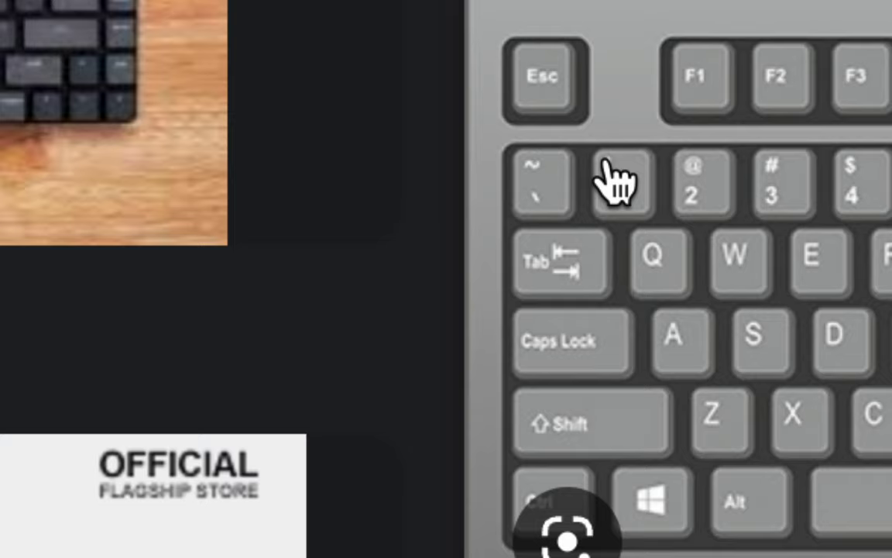
scroll(488, 496, "down", 2)
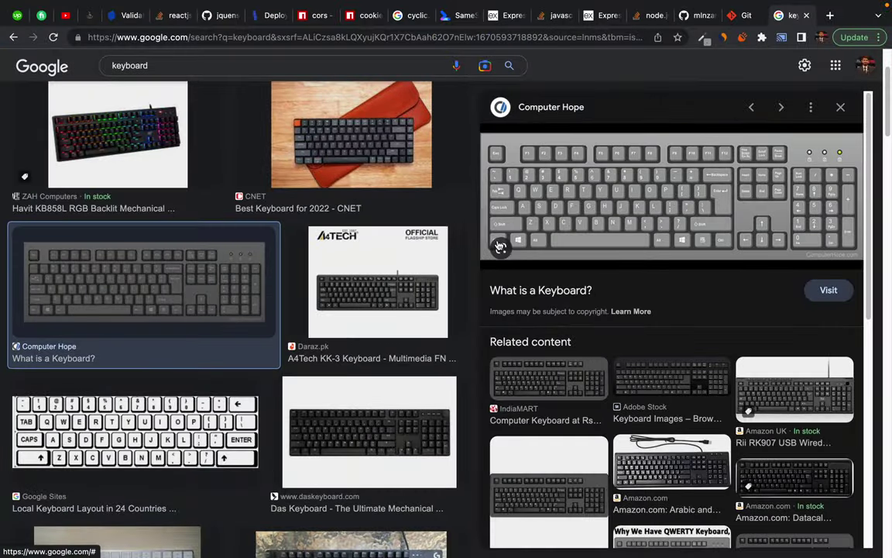
Step: Switch back to VS Code and repeatedly hide and show the integrated terminal, leaving it open
key("ctrl+Left")
left_click_drag(443, 87, 446, 183)
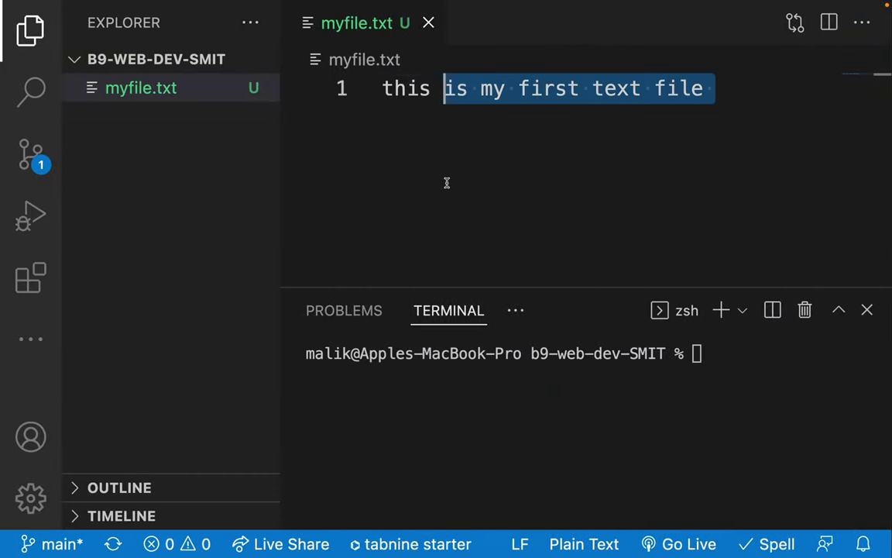
key("Right")
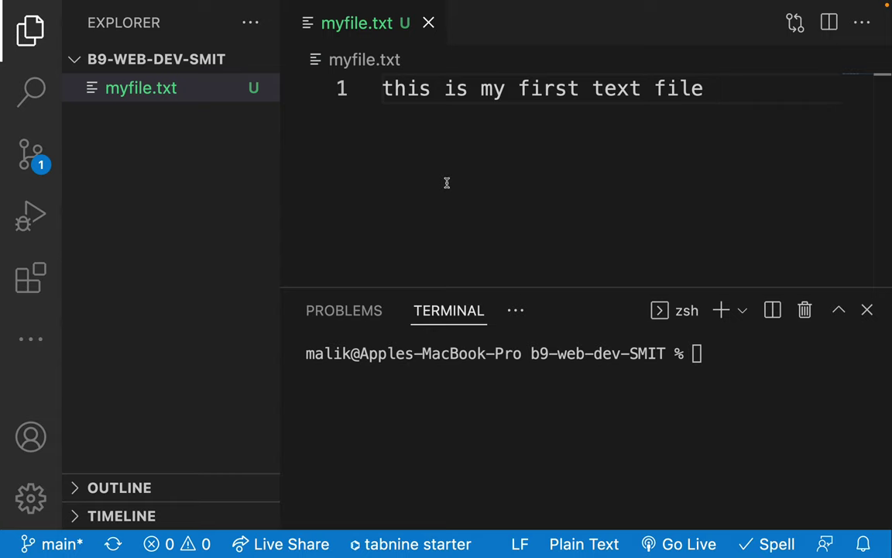
key("ctrl+grave")
key("ctrl+grave")
key("ctrl+grave")
key("ctrl+grave")
key("ctrl+grave")
key("ctrl+grave")
key("ctrl+grave")
key("ctrl+grave")
key("ctrl+grave")
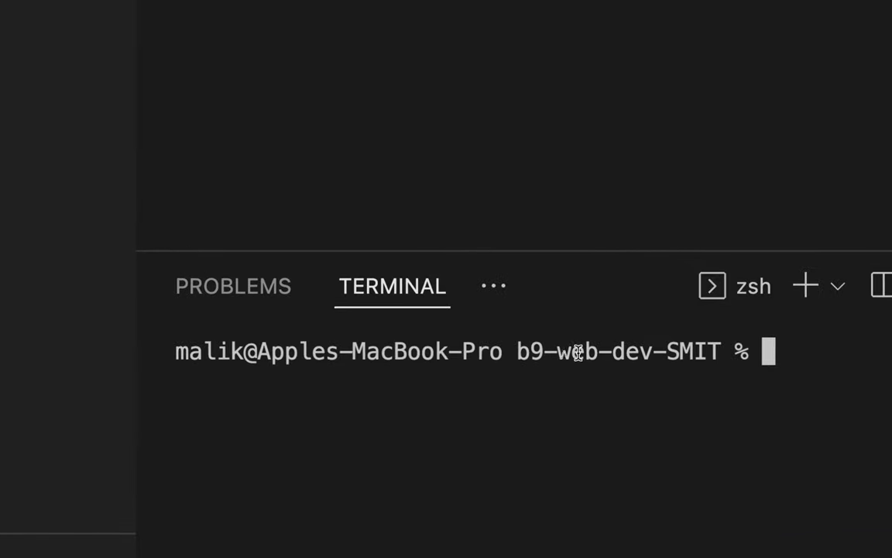
Step: Highlight b9-web-dev-SMIT in the terminal prompt and enter the command git add . without running it
left_click_drag(515, 349, 725, 355)
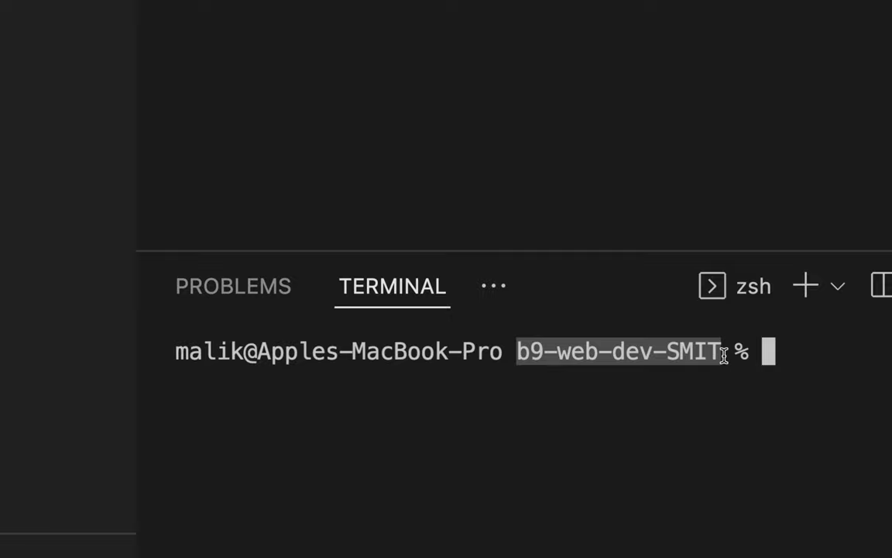
left_click(673, 365)
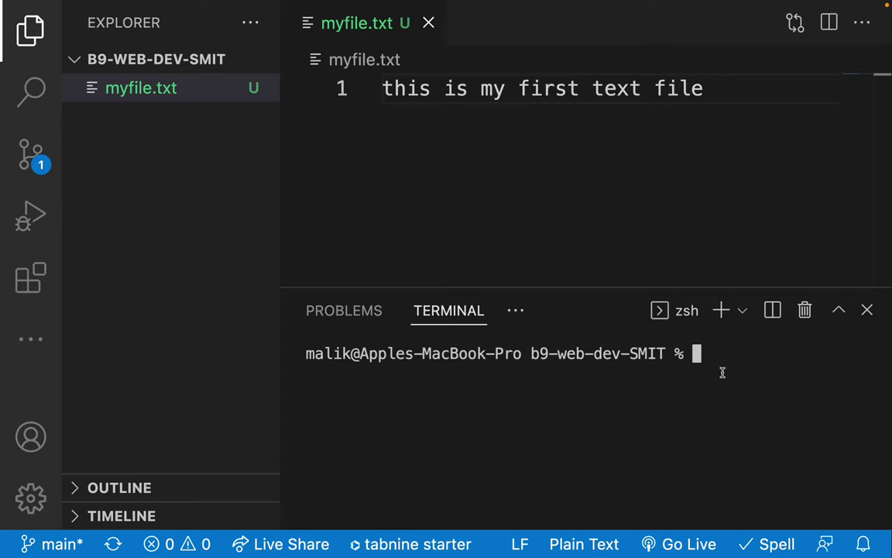
type("git add ")
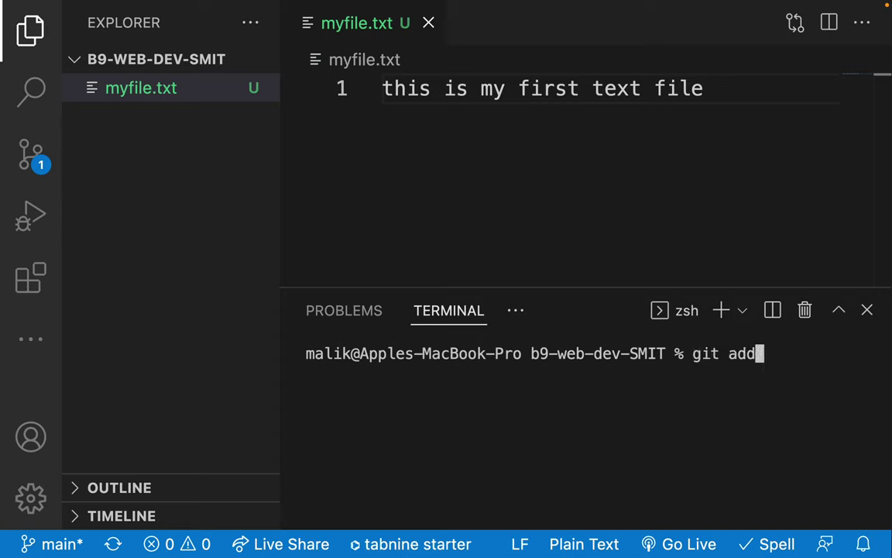
type(".")
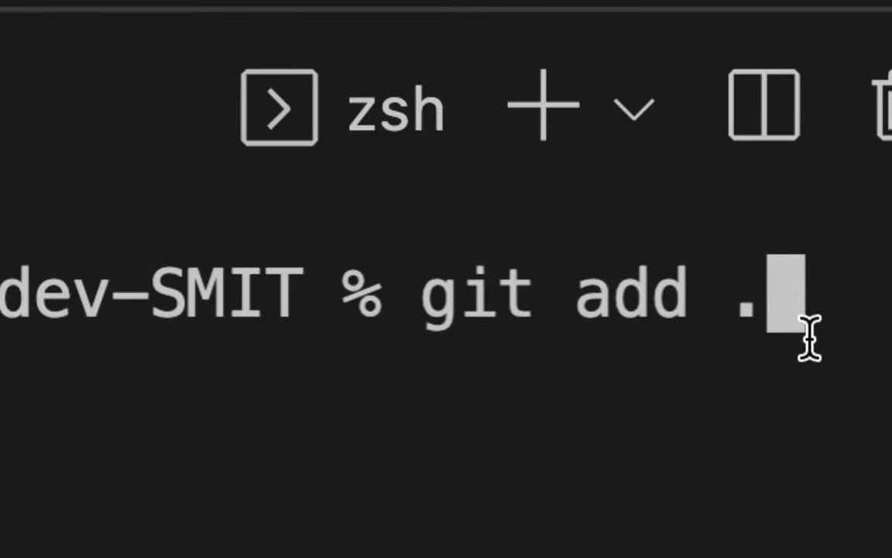
Step: Highlight the words, the spaces and the dot of git add . in turn, and run the command to stage all files
left_click_drag(439, 289, 568, 298)
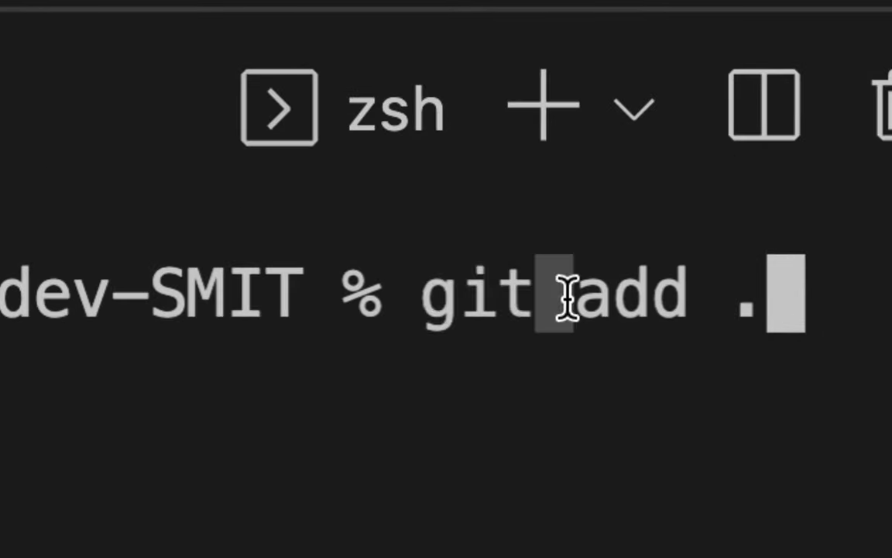
double_click(610, 299)
left_click_drag(698, 299, 721, 300)
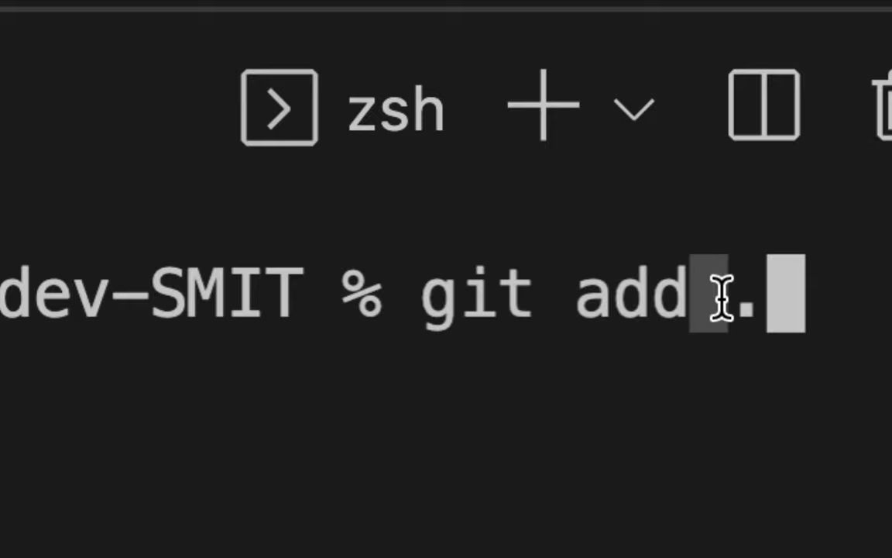
left_click(745, 299)
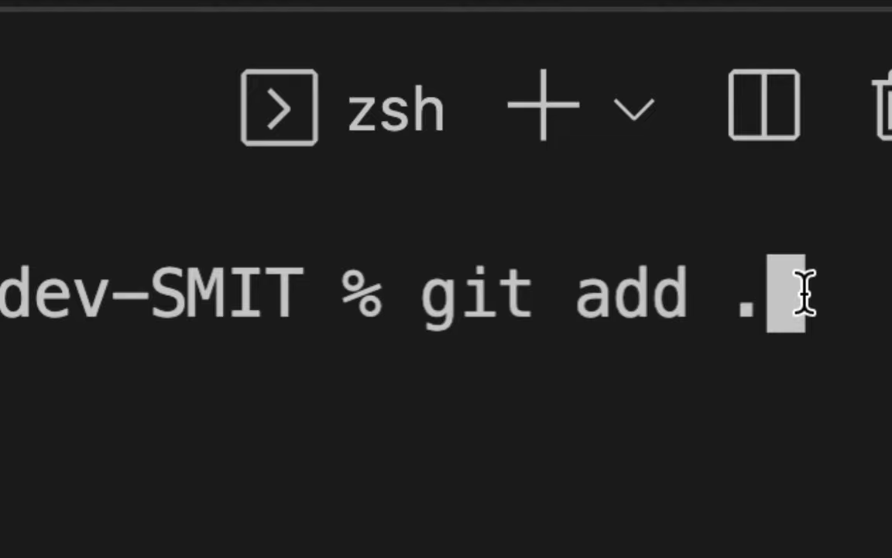
left_click_drag(438, 304, 658, 301)
left_click_drag(727, 304, 761, 301)
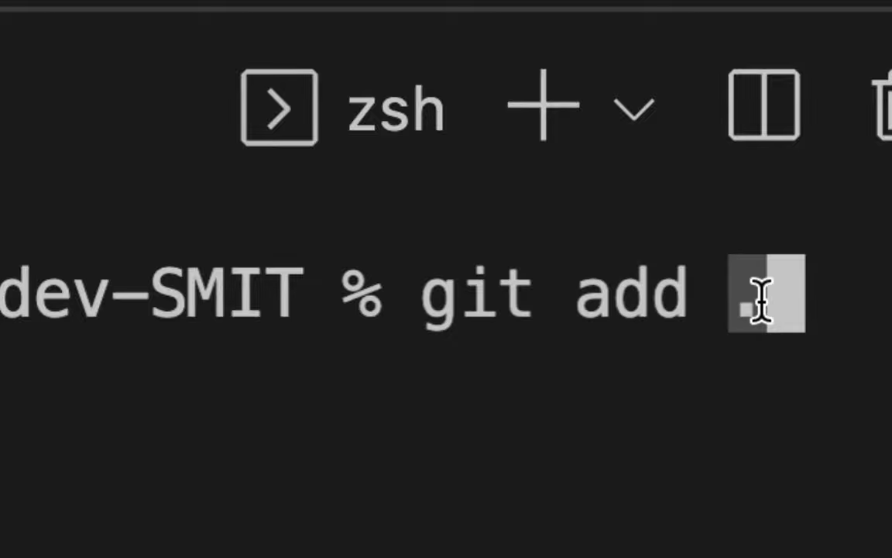
left_click(798, 302)
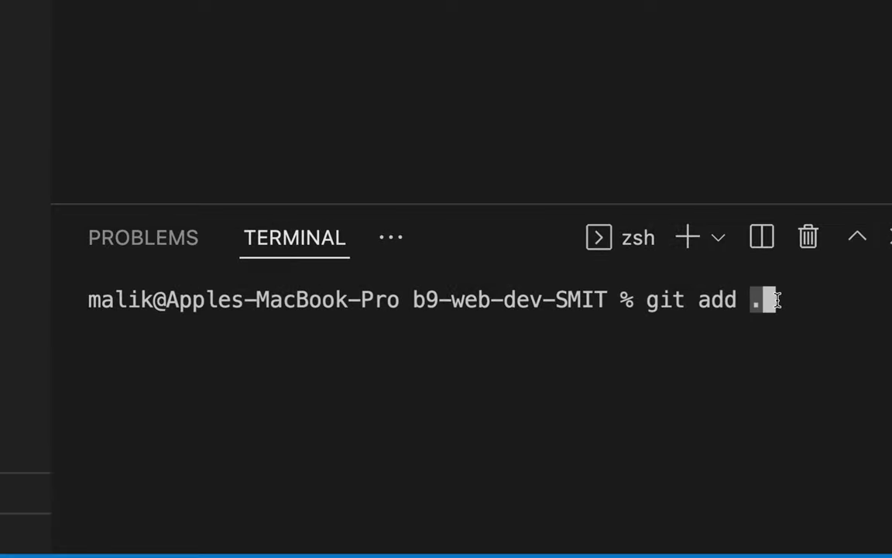
key("Return")
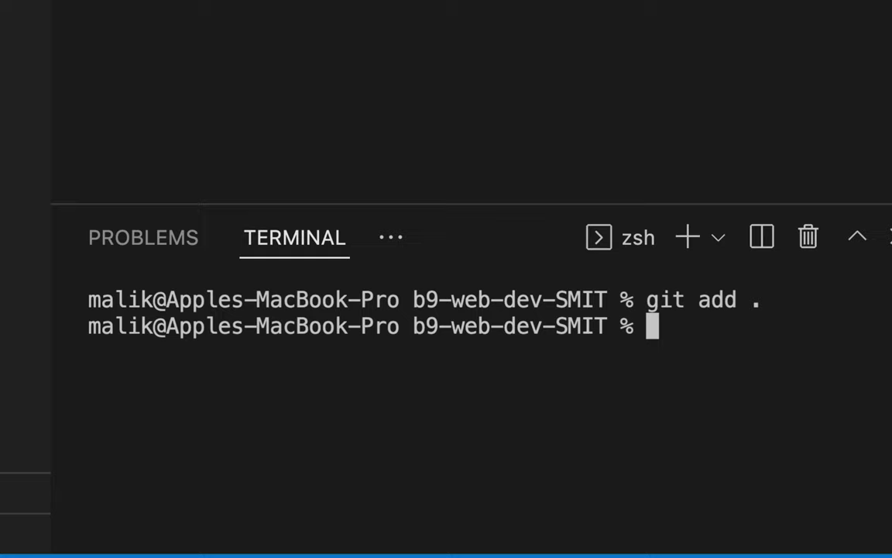
Step: Commit the staged file with git commit -m "first commit", highlighting the words git and commit in the command before running it
type("git c")
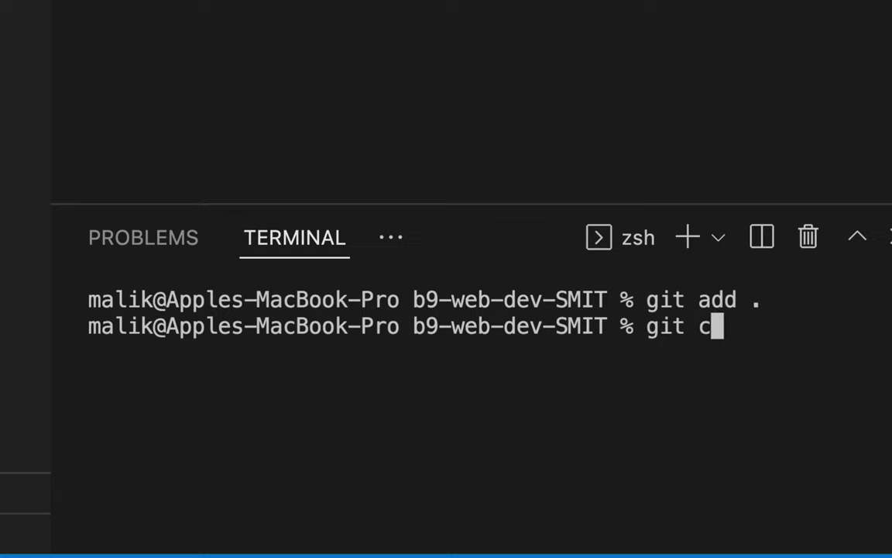
type("ommit ")
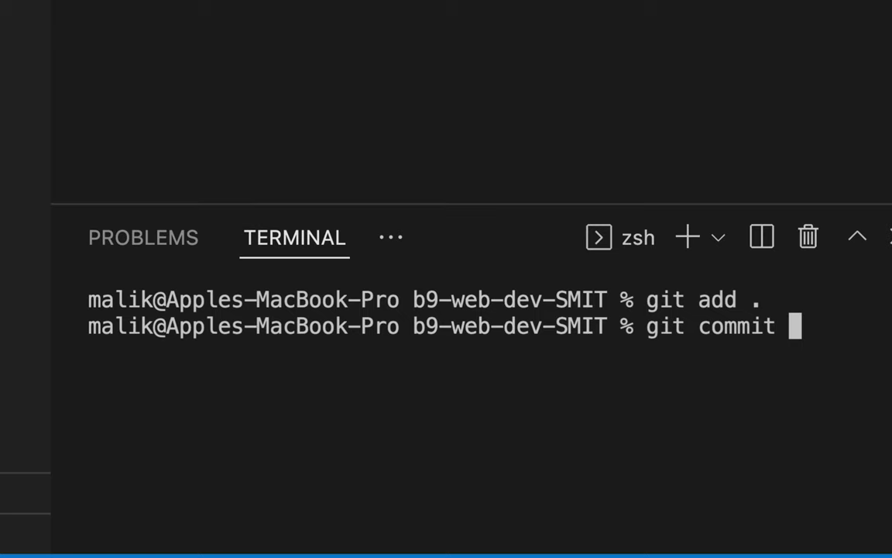
type("-m \"\"")
key("Left")
type("first c")
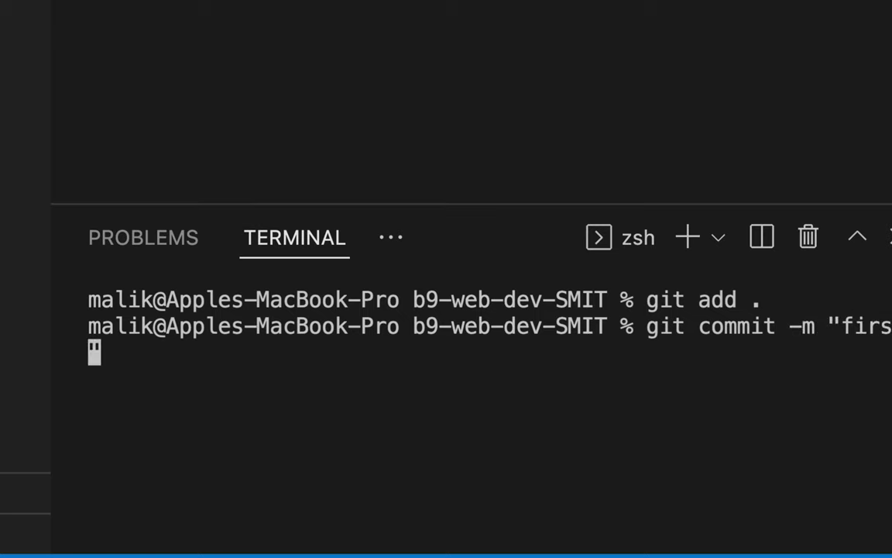
type("ommit")
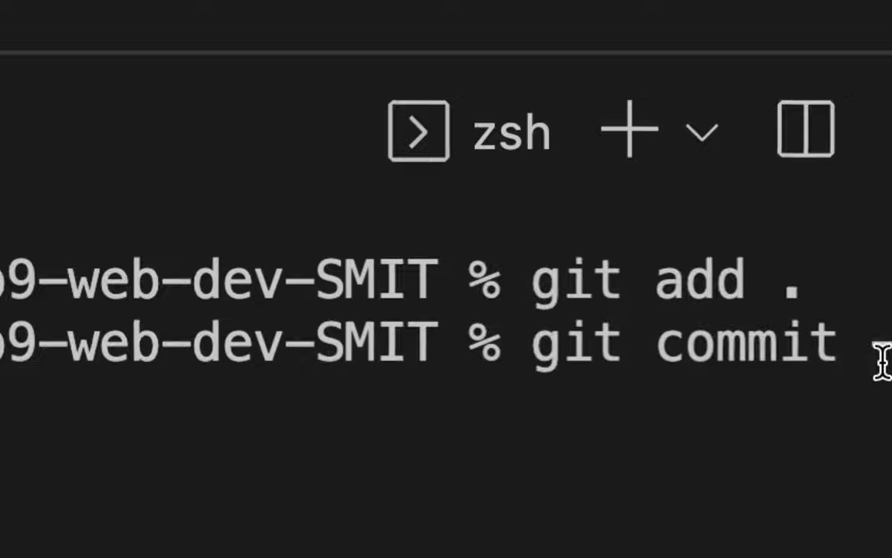
double_click(601, 333)
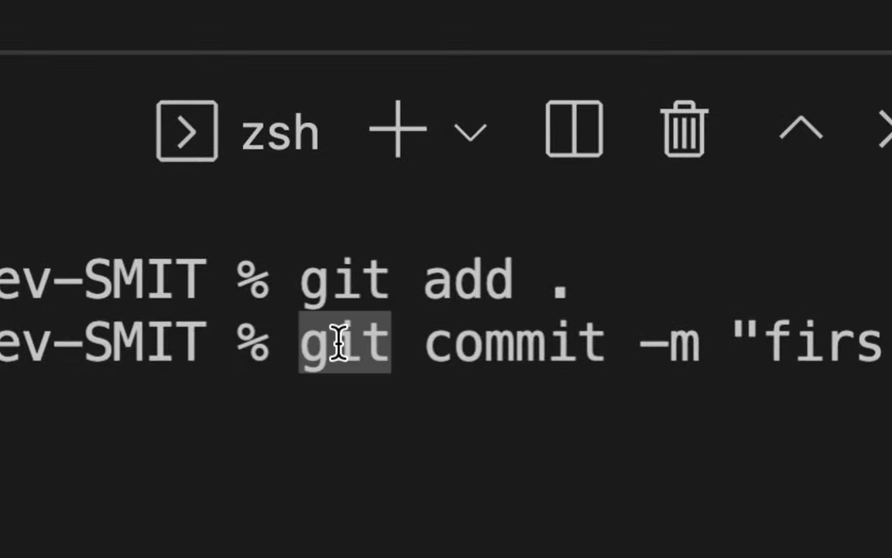
left_click(341, 343)
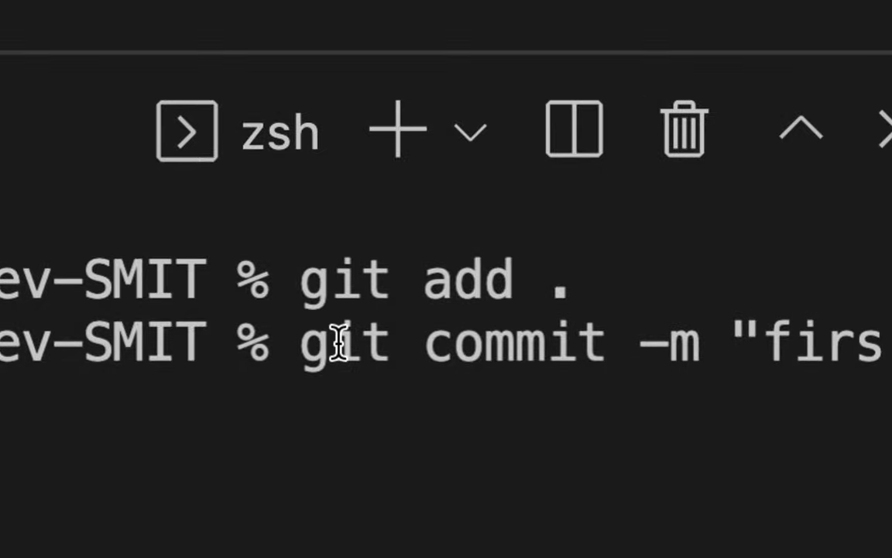
left_click_drag(436, 349, 596, 342)
left_click(596, 341)
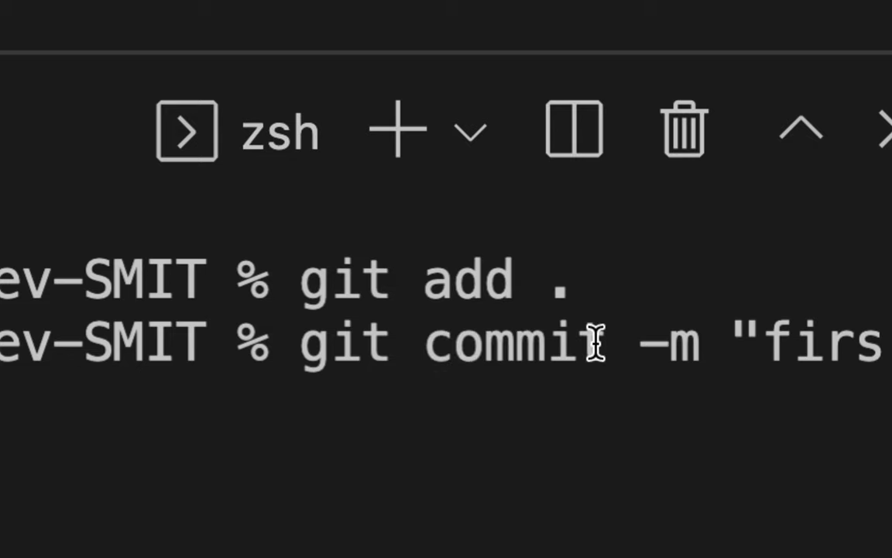
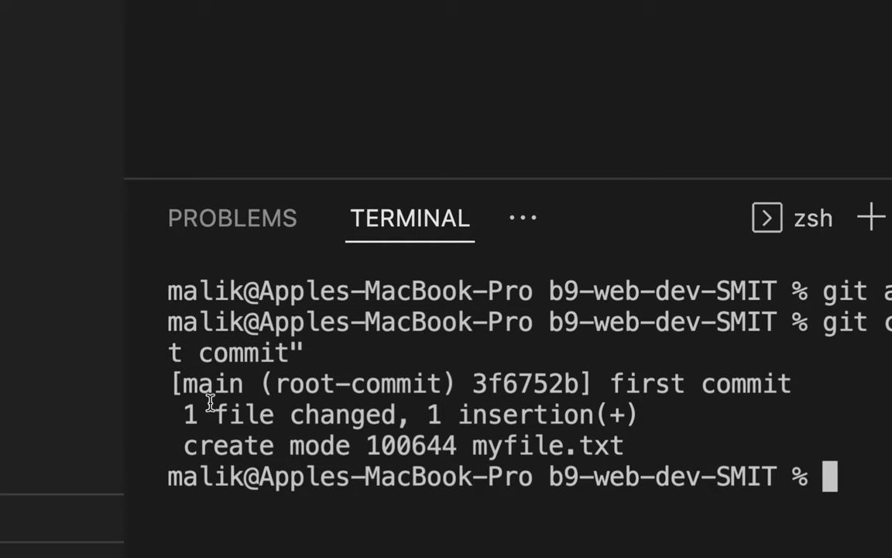
Step: Highlight the file change line, the create mode text and myfile.txt in the commit output
left_click_drag(185, 412, 598, 414)
left_click_drag(186, 447, 454, 447)
double_click(504, 444)
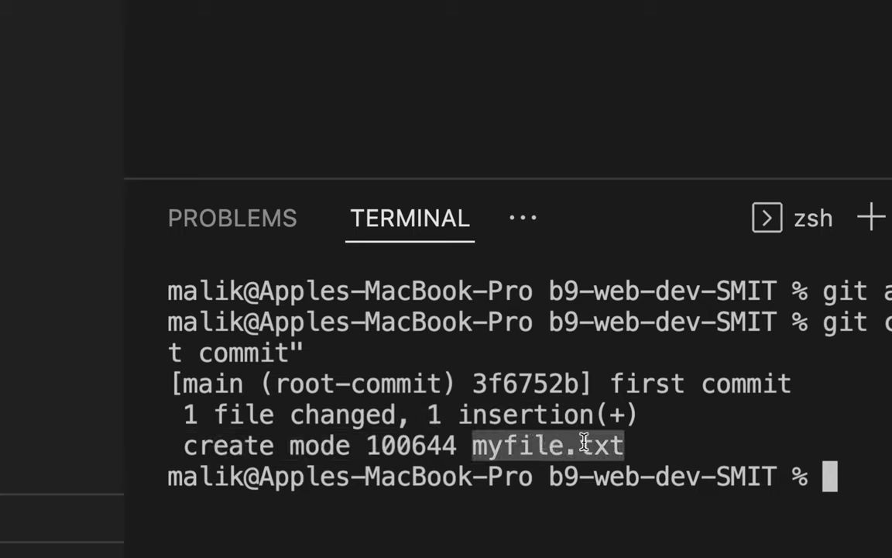
left_click(569, 443)
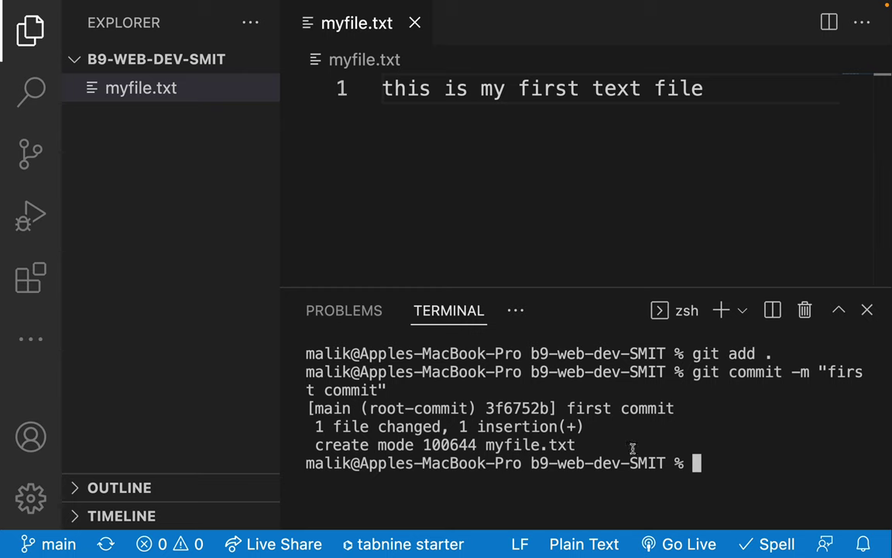
Step: Switch to Chrome, close the keyboard search tab and search Google for git config --global email in a new tab
key("ctrl+Right")
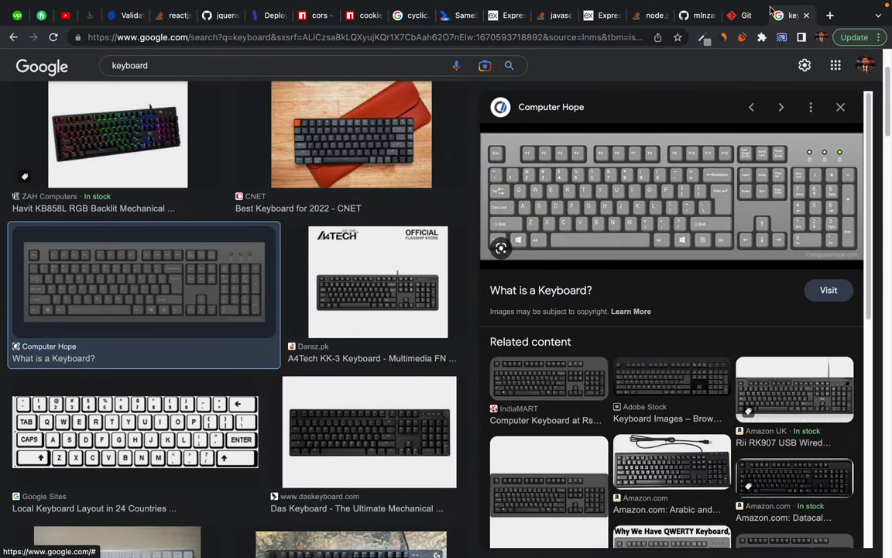
left_click(808, 15)
left_click(830, 15)
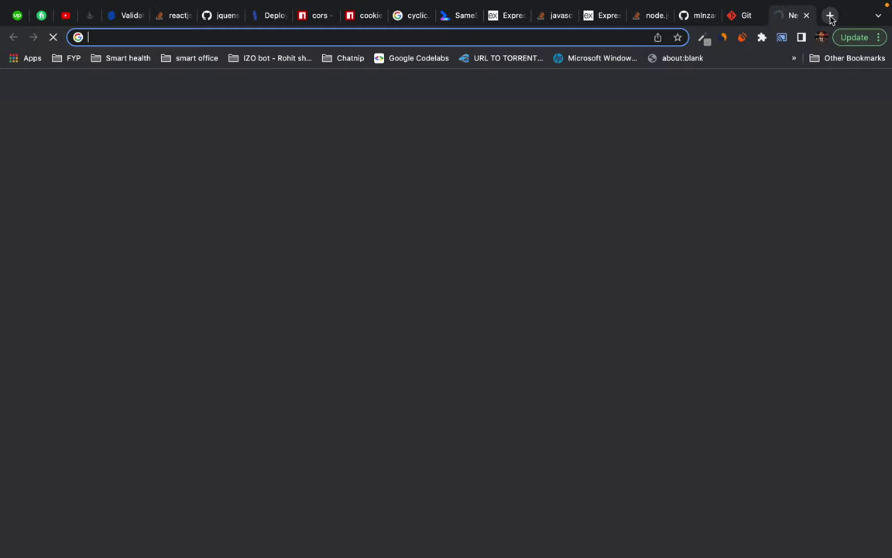
type("git config")
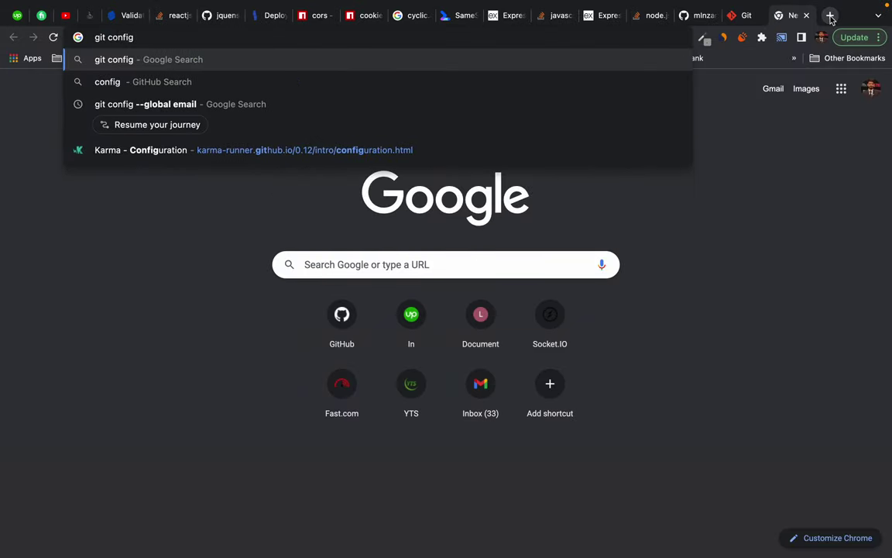
type(" --global email")
key("Return")
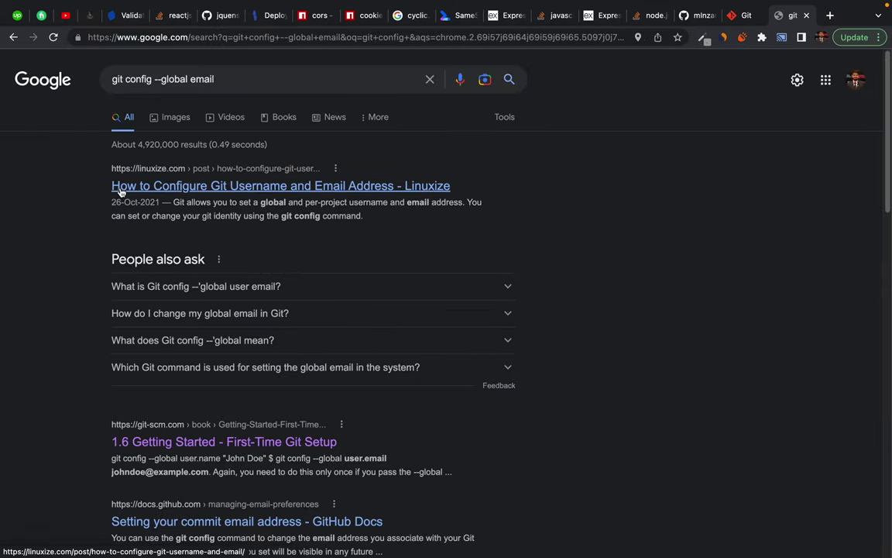
Step: Open the Linuxize article on configuring the Git username and email address at its Setting Global Git Username and Email section
left_click(120, 191)
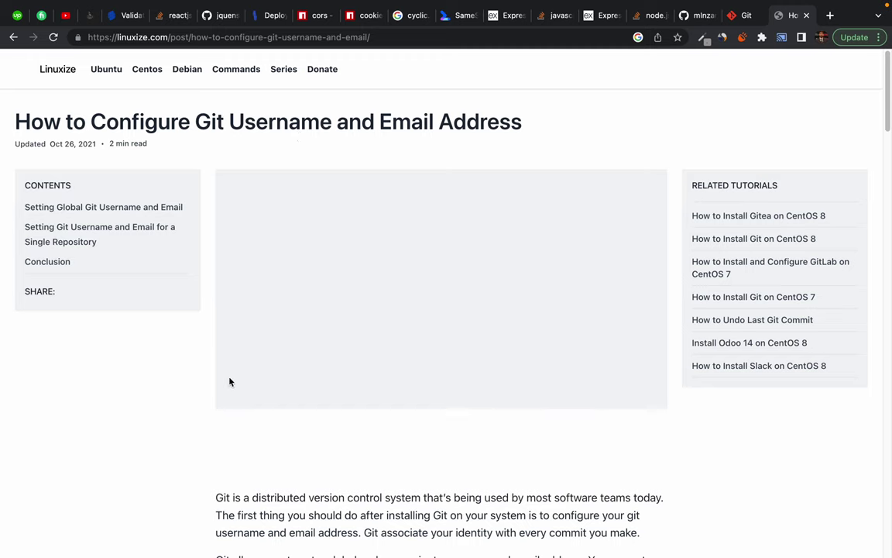
scroll(323, 454, "down", 5)
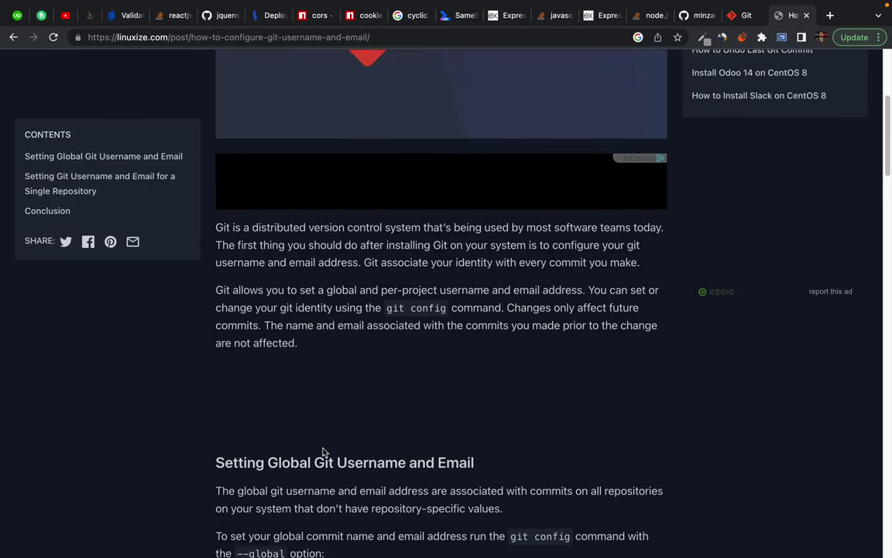
scroll(323, 453, "down", 3)
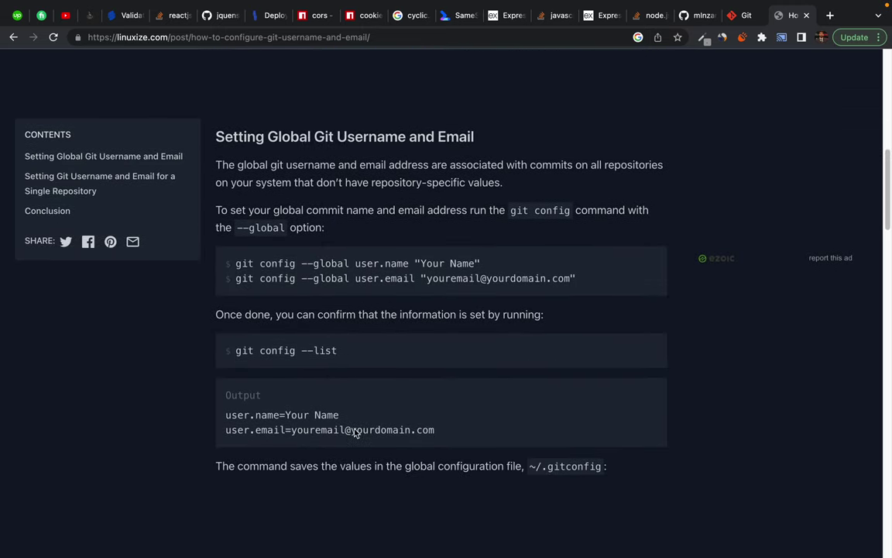
Step: Highlight the git config --global user.name and user.email commands in the article, including the name placeholder
mouse_move(372, 235)
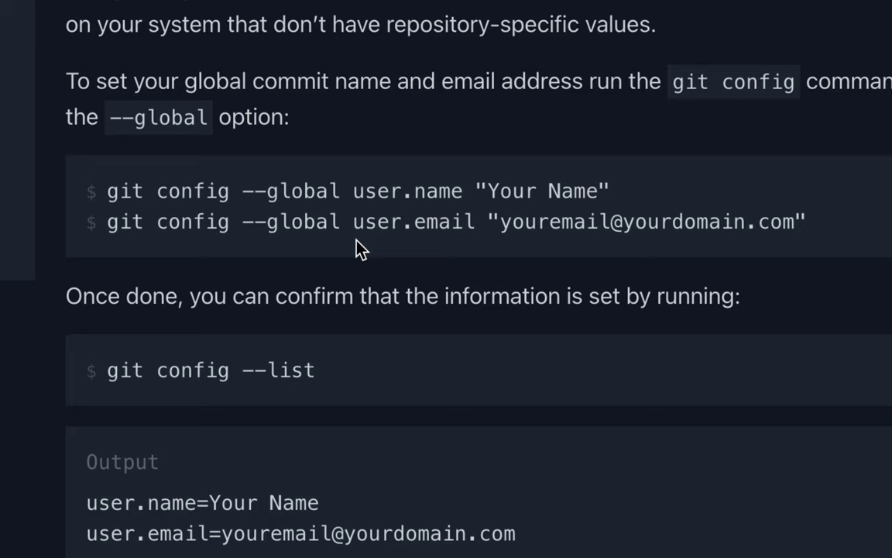
left_click_drag(106, 192, 324, 189)
left_click(360, 190)
double_click(433, 190)
left_click_drag(489, 188, 596, 190)
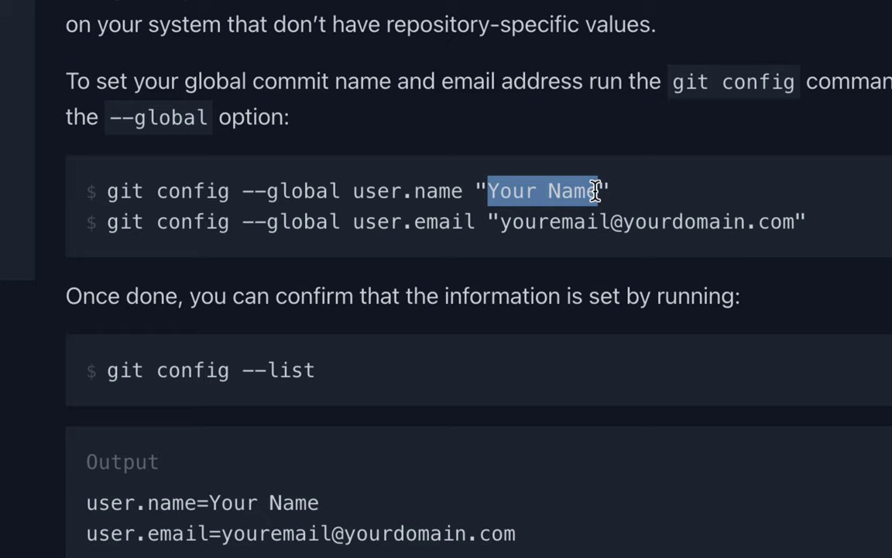
left_click_drag(106, 222, 856, 231)
left_click(857, 233)
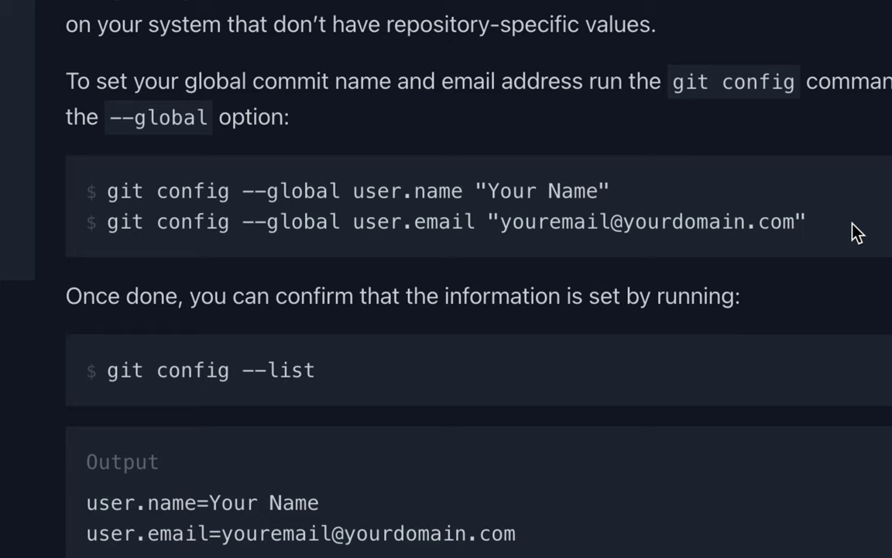
left_click_drag(107, 191, 714, 230)
left_click(777, 219)
left_click_drag(489, 191, 590, 191)
left_click(590, 190)
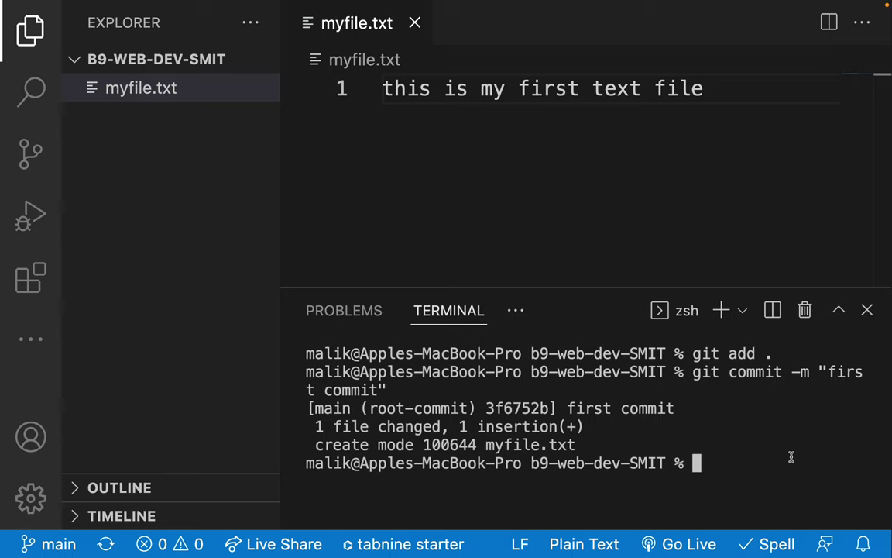
Step: Push the first commit to the remote GitHub repository with git push in the terminal
type("git push")
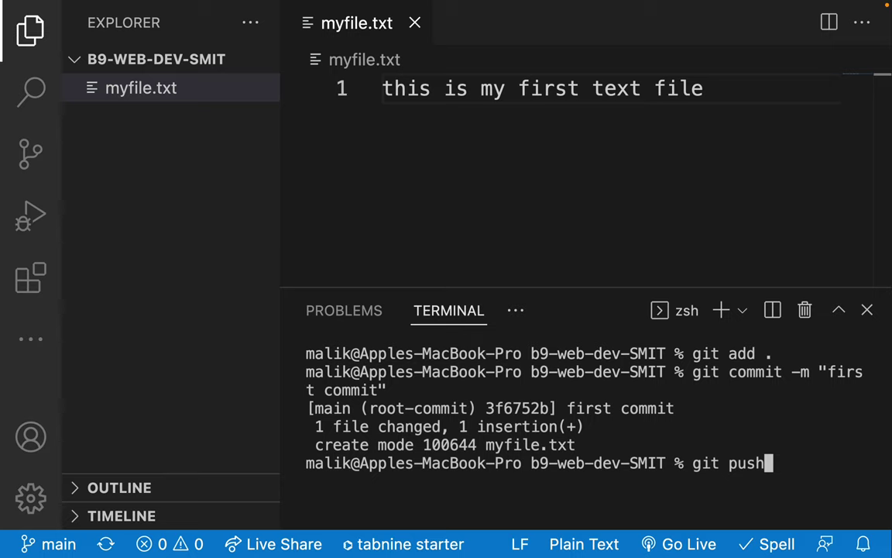
key("Return")
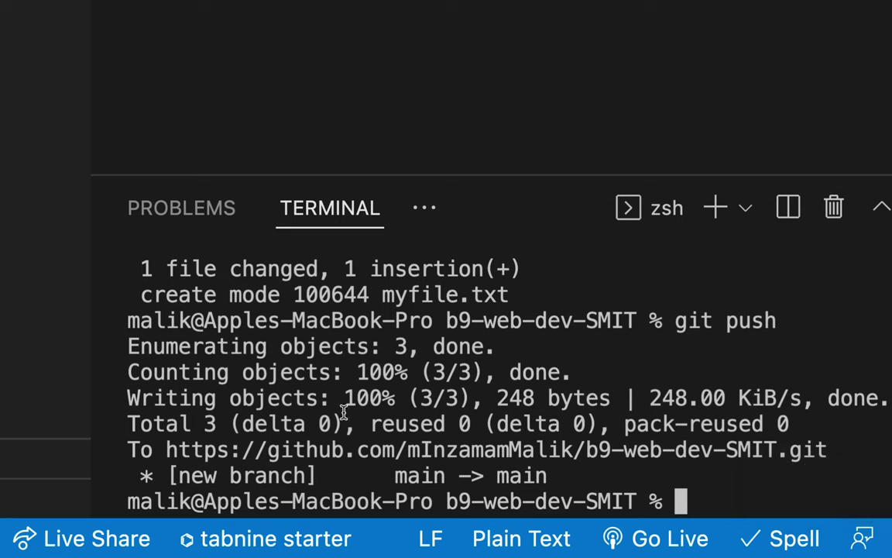
Step: Highlight the enumerating, counting and writing objects lines of the push output, including the byte count and transfer speed
left_click_drag(127, 347, 499, 345)
double_click(486, 348)
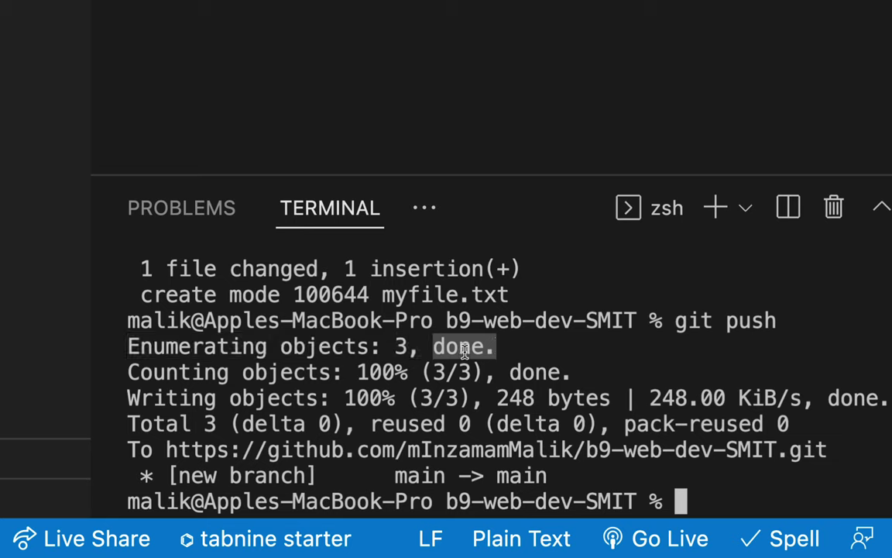
left_click_drag(128, 372, 356, 370)
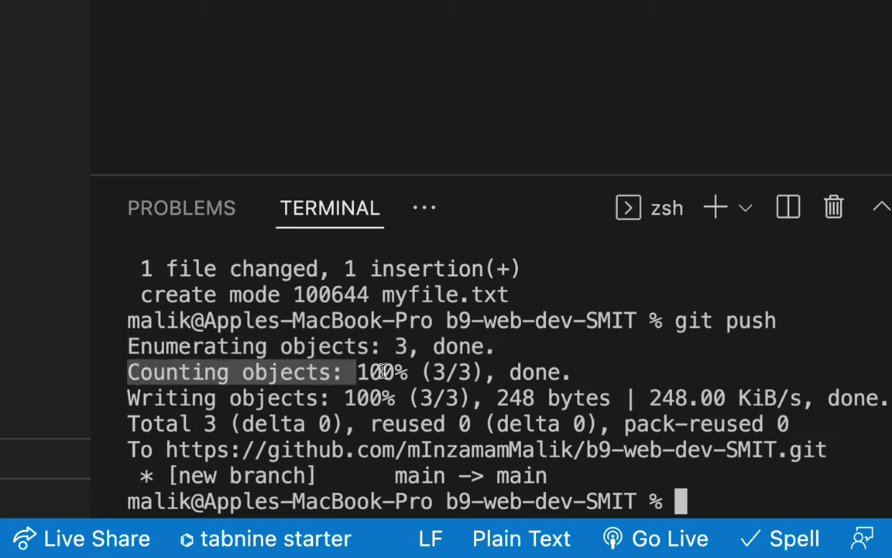
double_click(379, 372)
left_click_drag(129, 398, 319, 397)
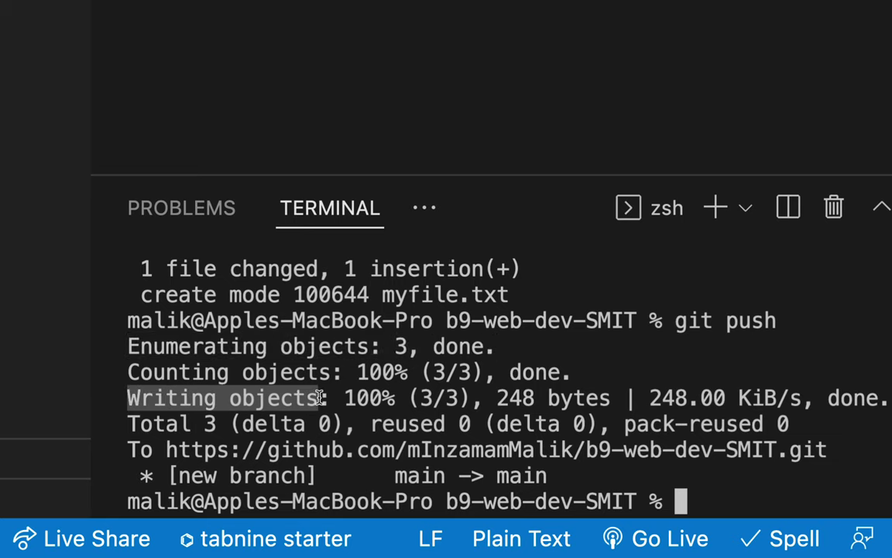
double_click(369, 398)
double_click(515, 398)
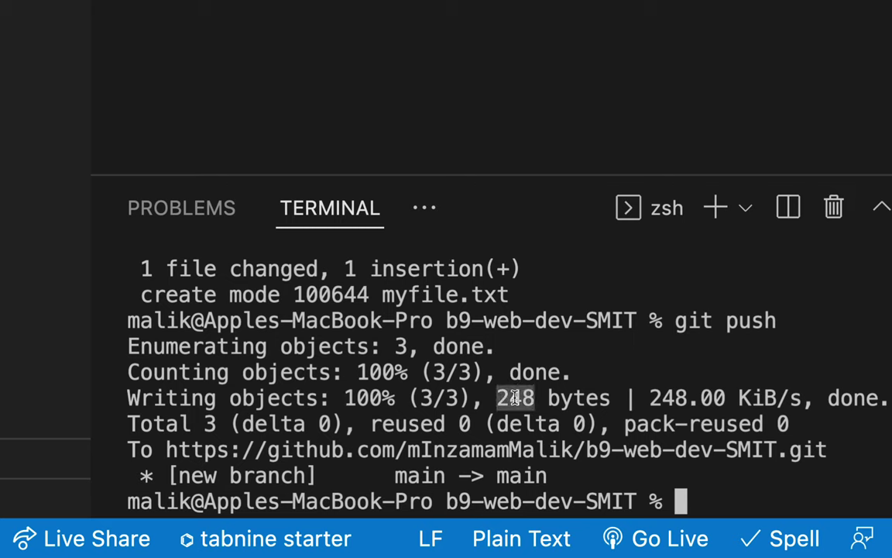
left_click_drag(651, 397, 787, 391)
left_click(795, 390)
double_click(849, 397)
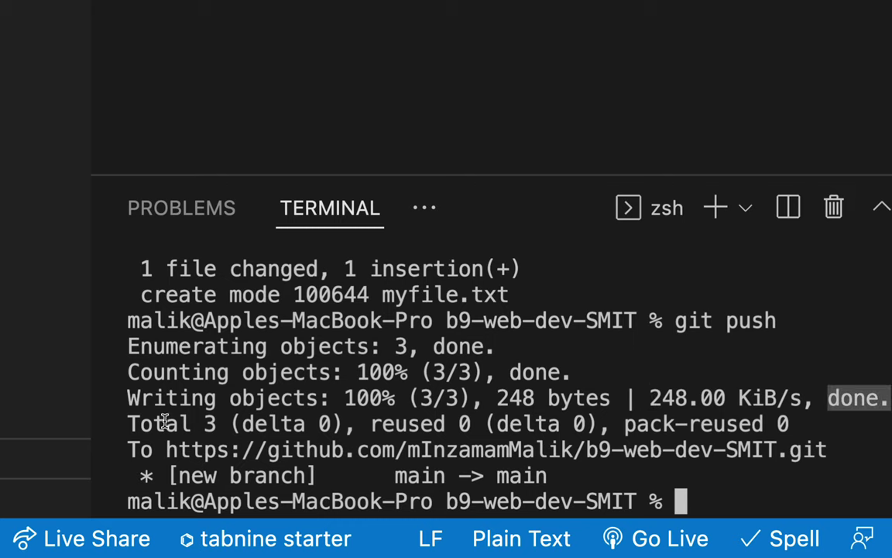
Step: Highlight the object total, the remote repository URL and the main branch name in the push output
left_click_drag(129, 423, 218, 423)
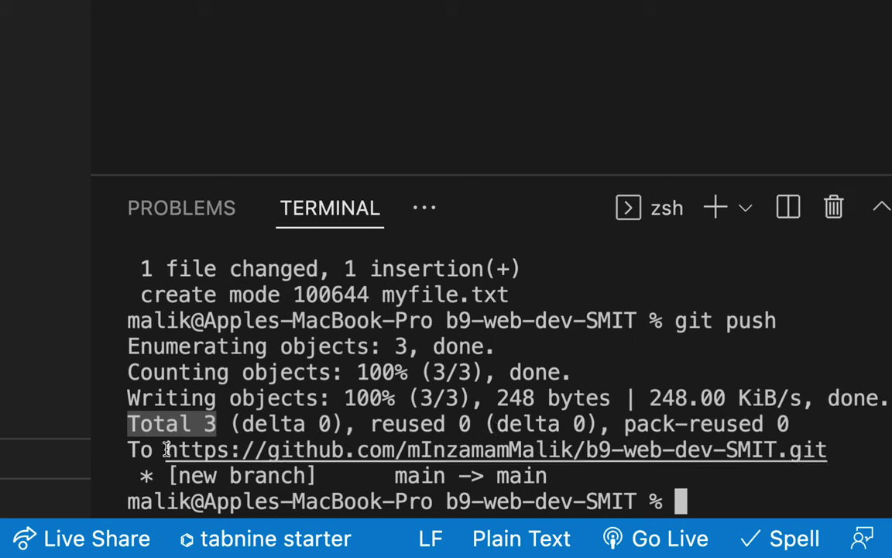
left_click_drag(128, 447, 154, 448)
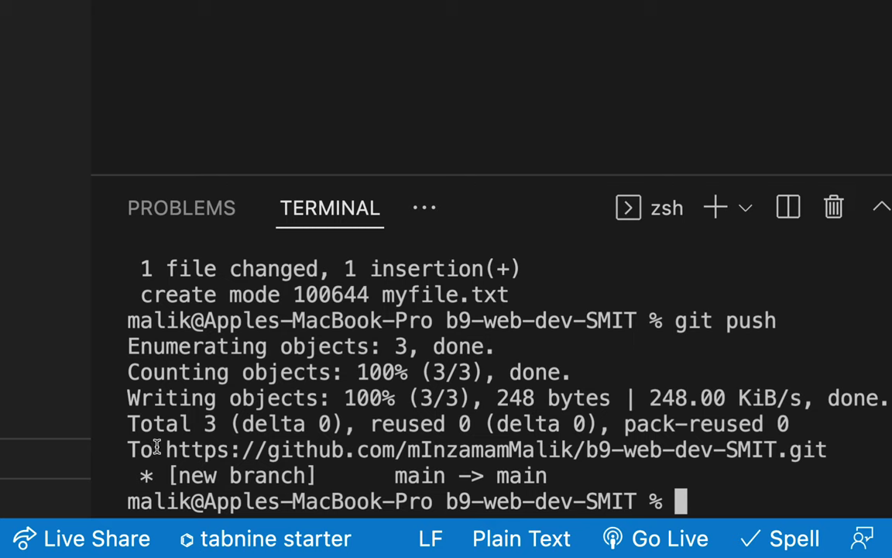
left_click_drag(166, 448, 837, 447)
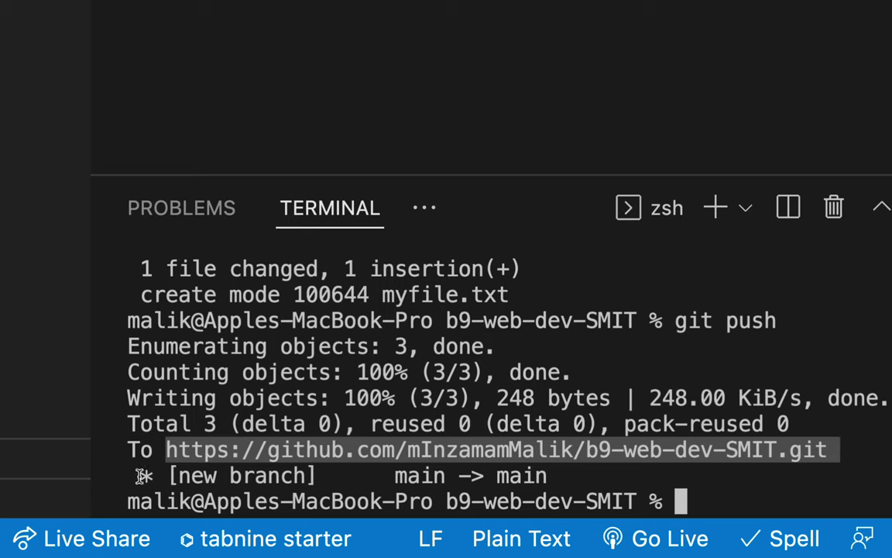
double_click(395, 475)
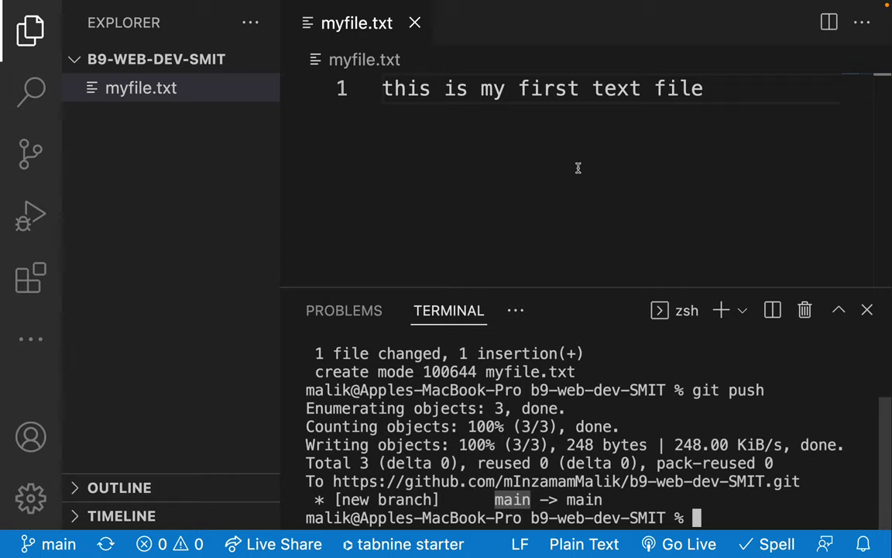
Step: Switch to Chrome and reload the b9-web-dev-SMIT repository page on GitHub
key("super+Tab")
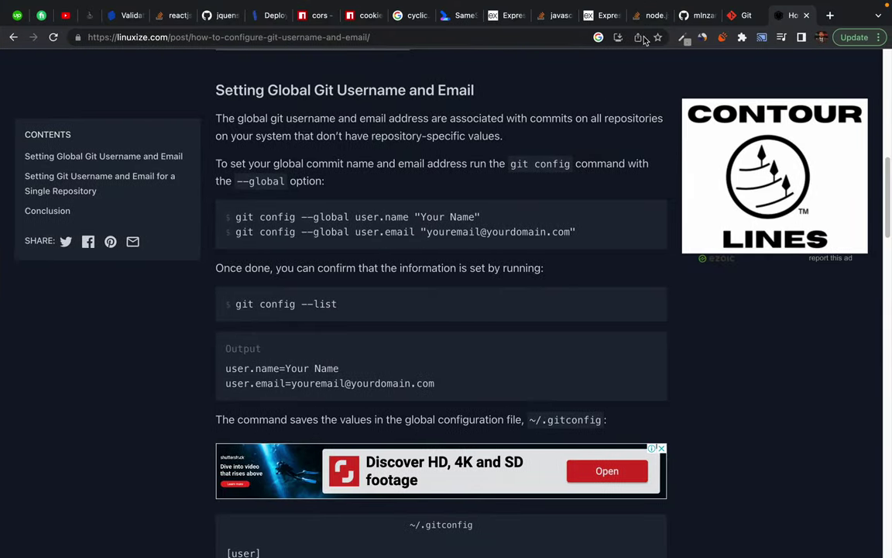
left_click(697, 16)
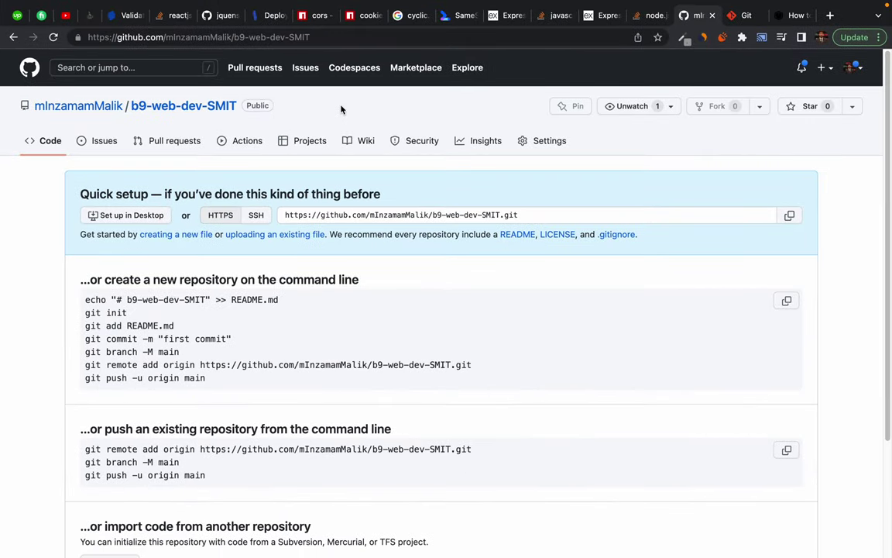
left_click(54, 37)
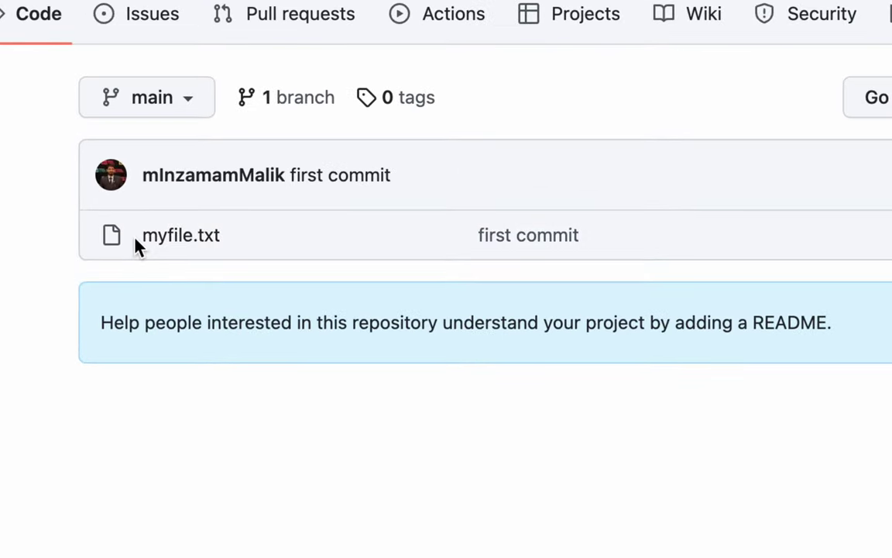
Step: Point out myfile.txt and highlight the first commit message in the repository's file list
left_click_drag(137, 238, 236, 233)
left_click(261, 265)
left_click_drag(415, 179, 292, 175)
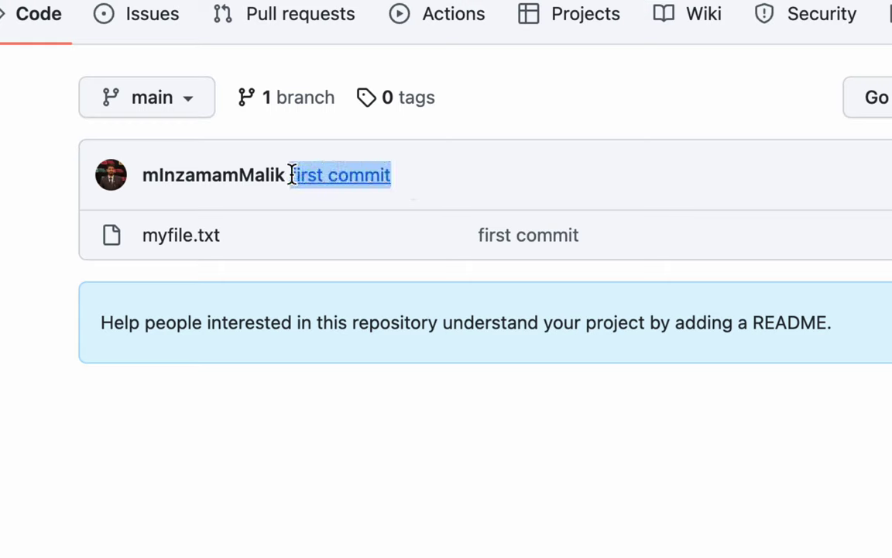
left_click(546, 118)
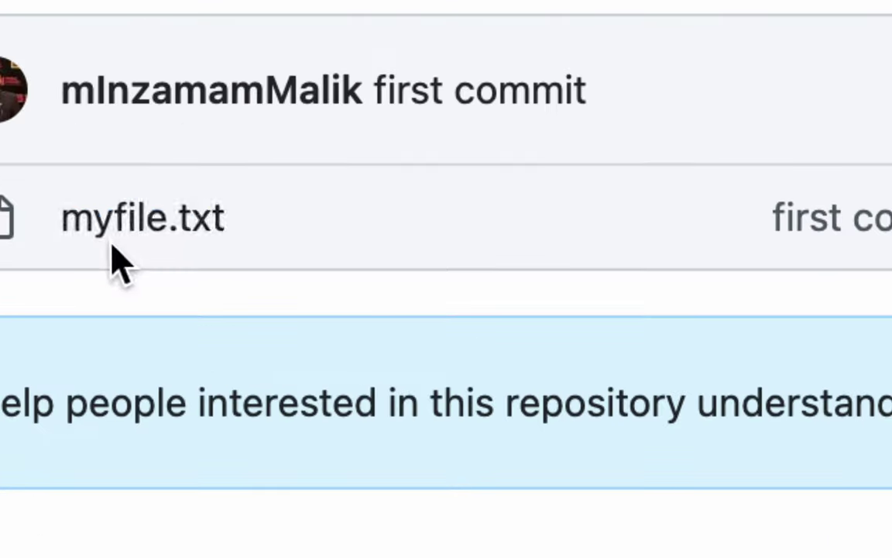
Step: Open myfile.txt in the GitHub repository and highlight its line of text and the surrounding file view
left_click(116, 225)
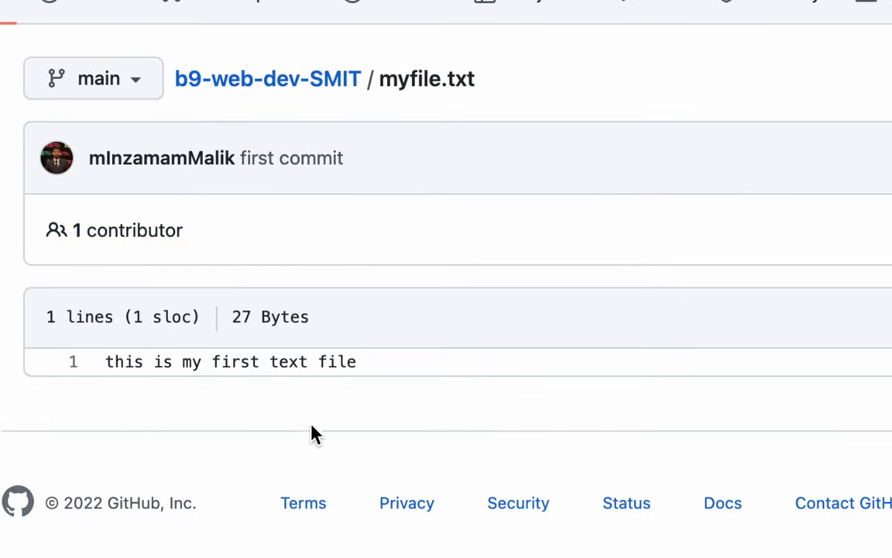
triple_click(194, 364)
left_click(194, 369)
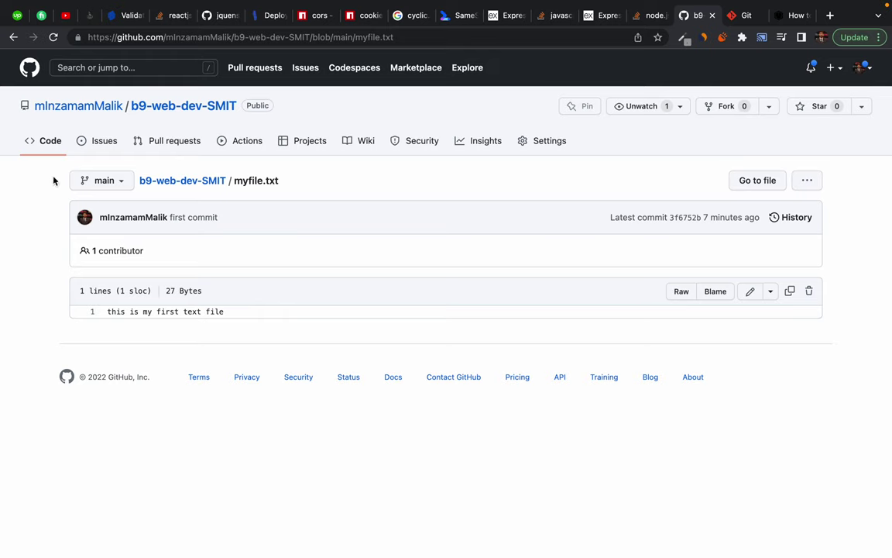
left_click_drag(41, 179, 422, 484)
left_click(422, 487)
Step: Search Google for windows explorer in a new tab
mouse_move(440, 3)
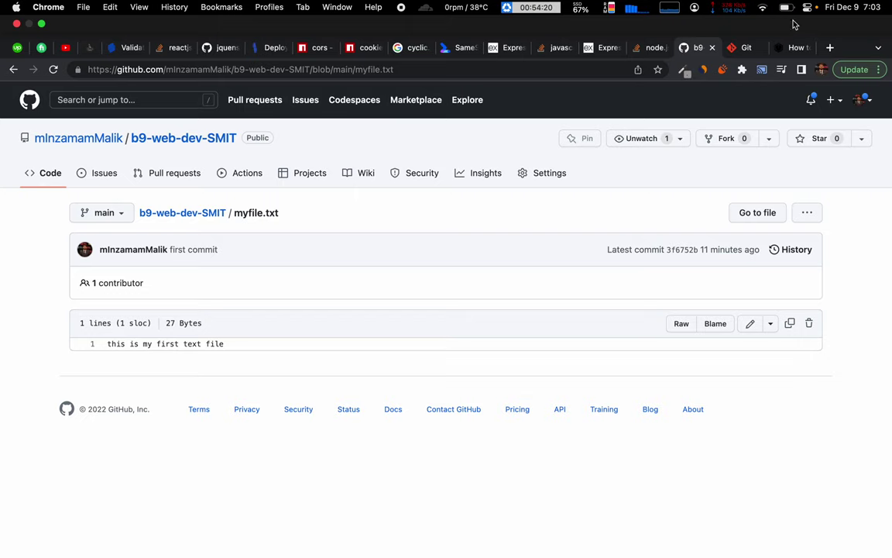
left_click(830, 47)
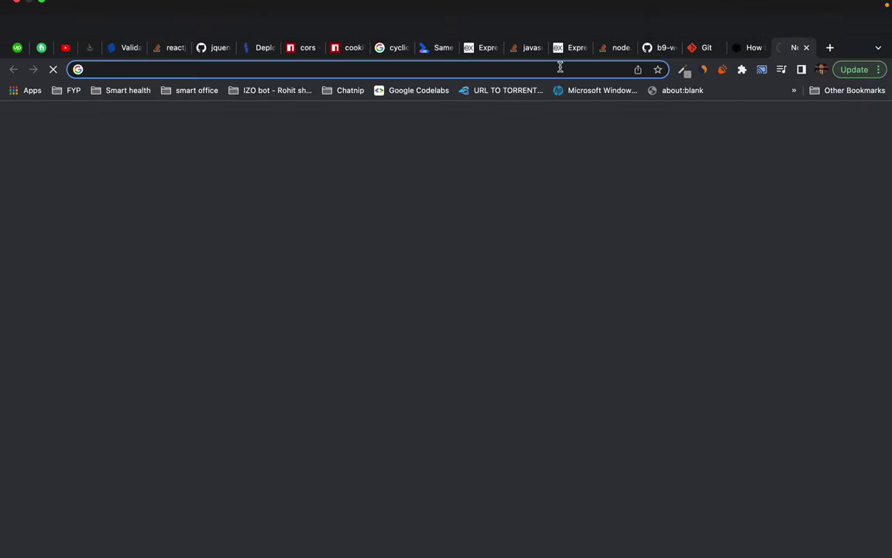
left_click(560, 68)
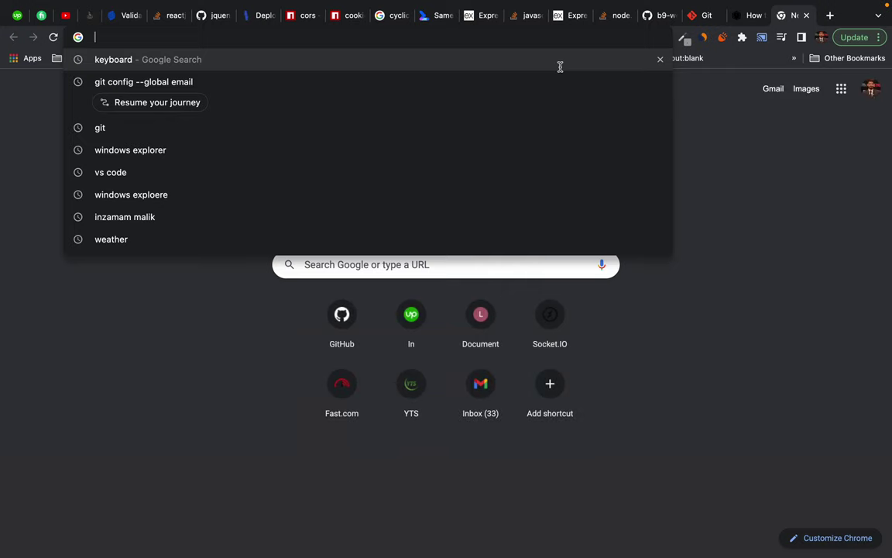
key("Down")
key("Down")
key("Down")
key("Down")
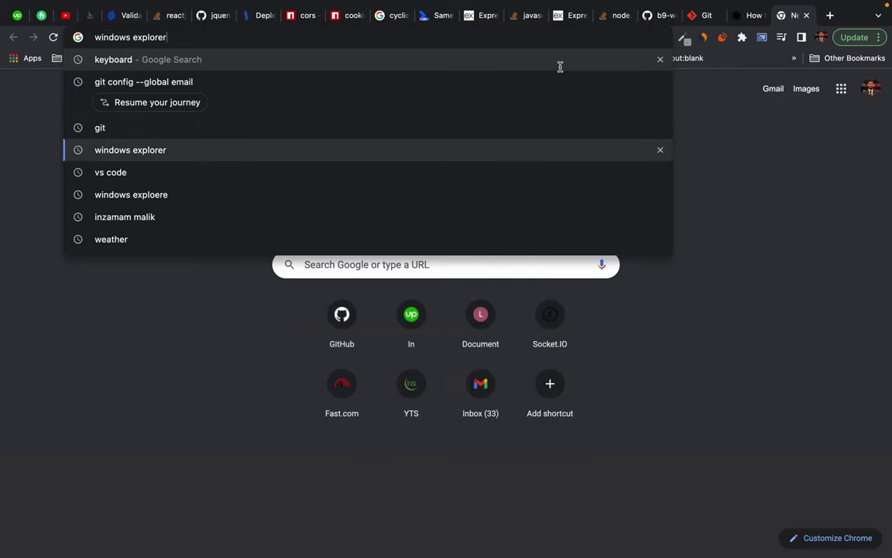
key("Return")
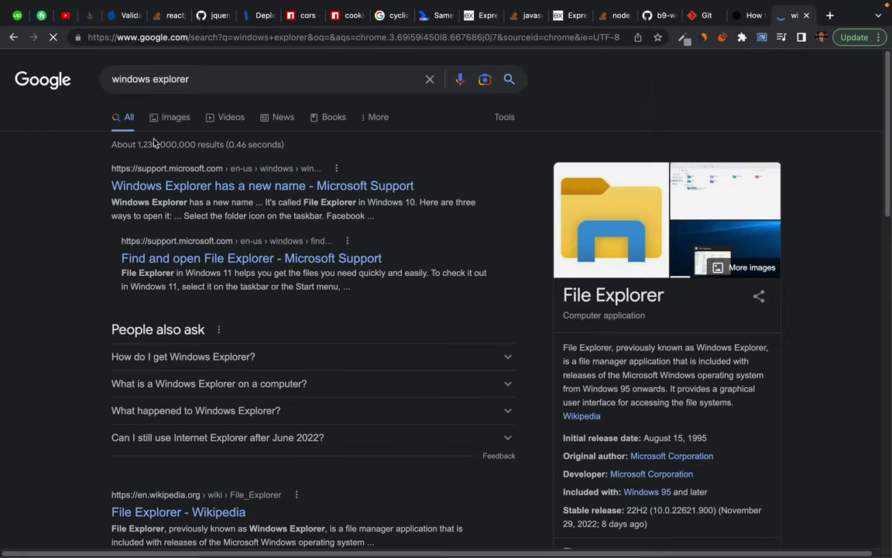
Step: Preview the TeachUcomp File Explorer in Windows 10 picture from the image results, and close the search tab
left_click(166, 117)
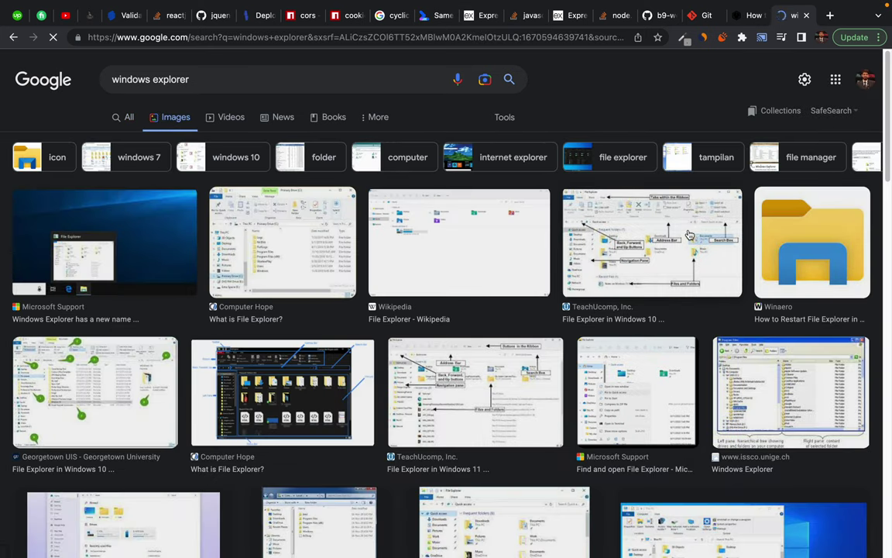
left_click(690, 234)
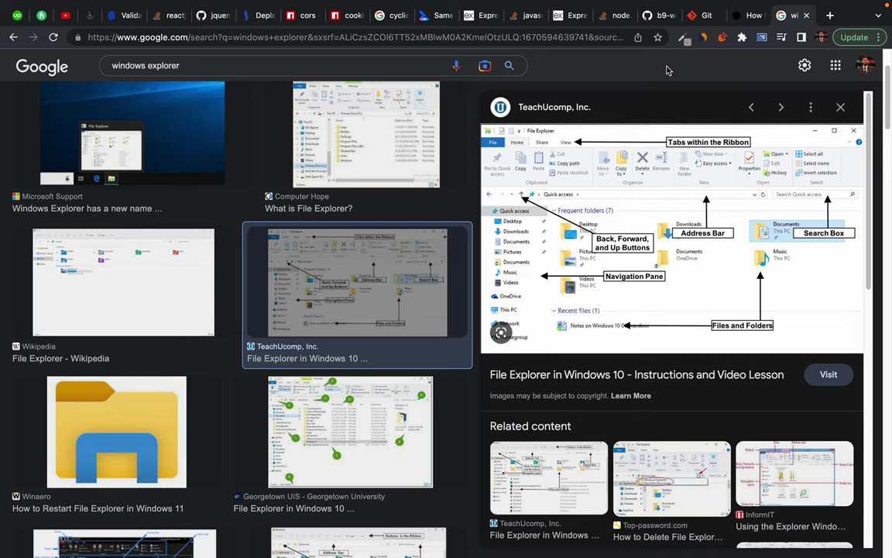
key("super+w")
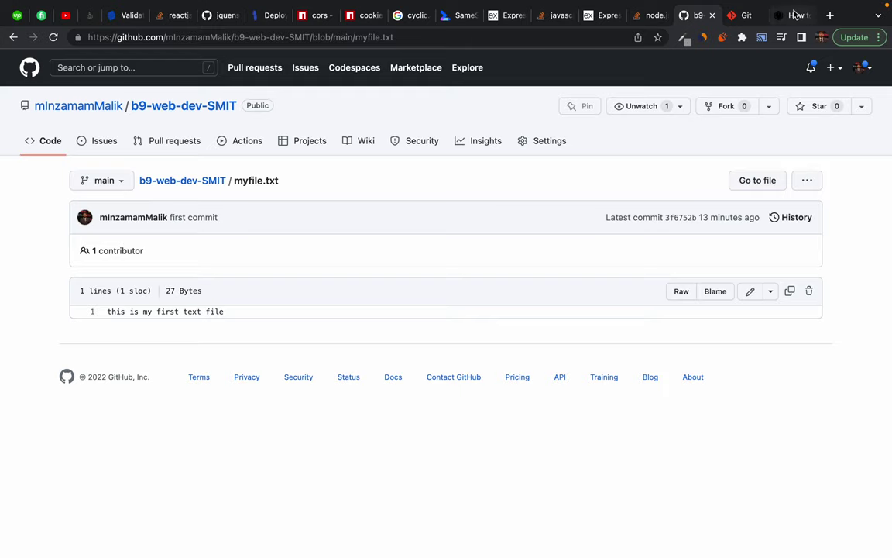
left_click(796, 15)
left_click(695, 15)
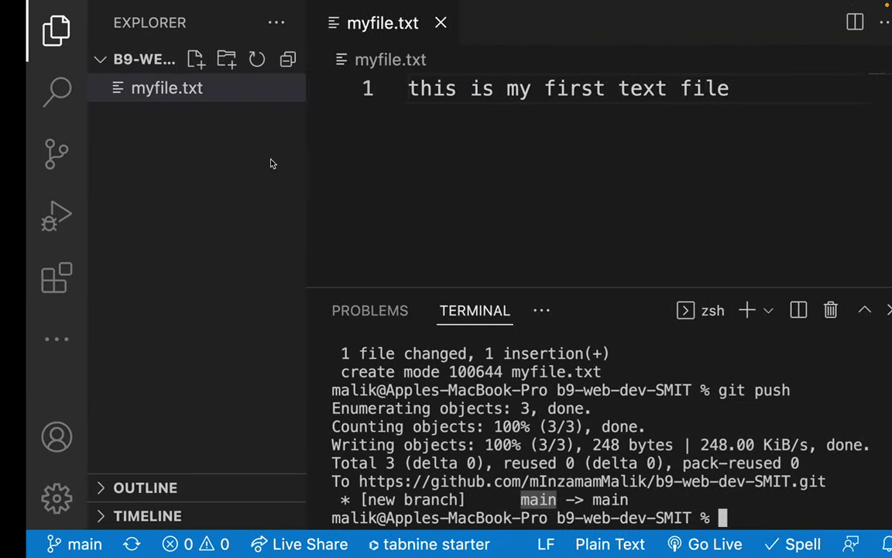
key("ctrl+Left")
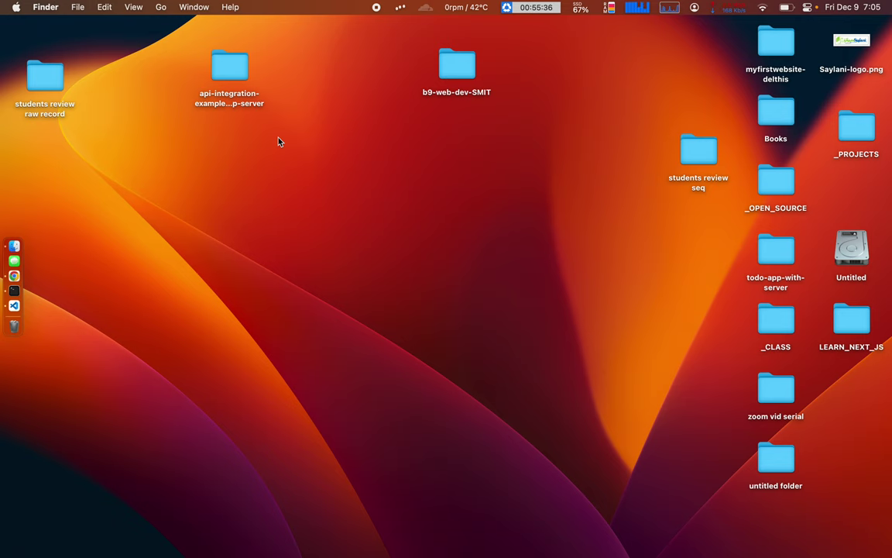
key("ctrl+Right")
key("ctrl+Right")
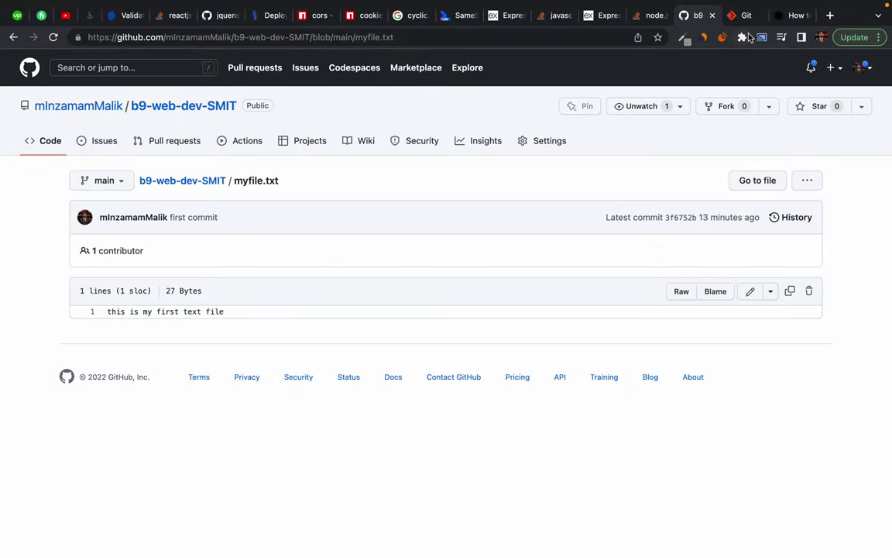